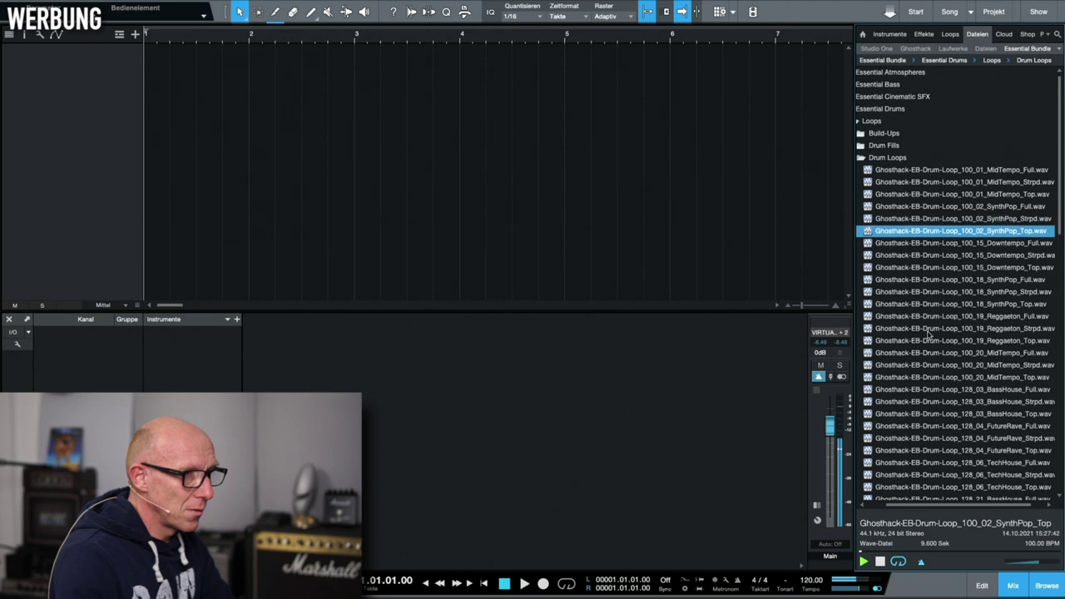
# Place Ghosthack-EB-Drum-Loop_100_02_SynthPop_Strpd.wav on a new track at bar 2 and set the track's tempo mode to Timestretch
pyautogui.press('Up')
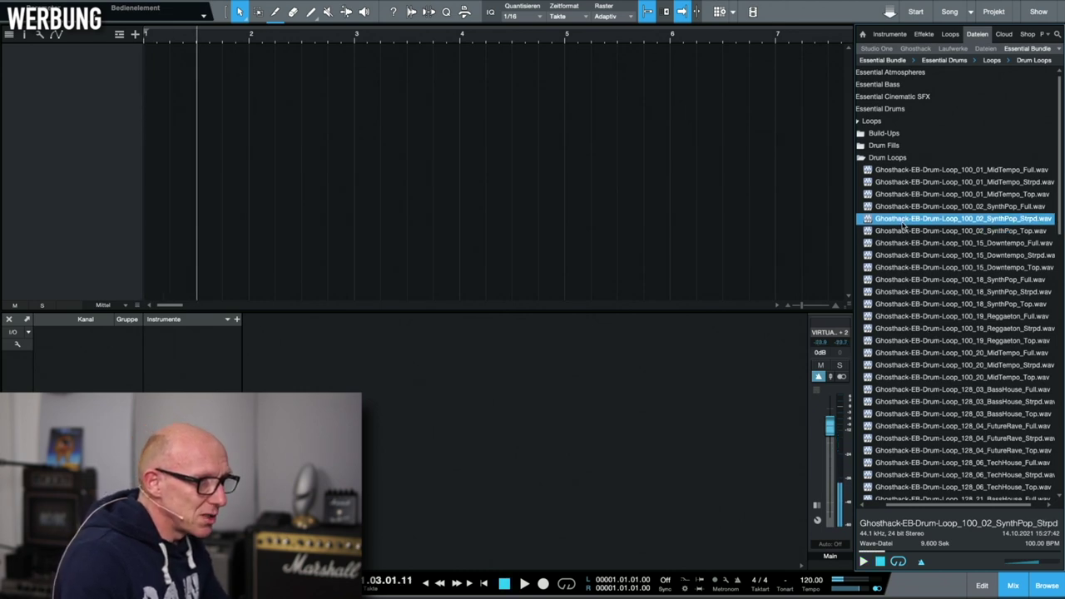
pyautogui.moveTo(922, 223); pyautogui.dragTo(274, 173)
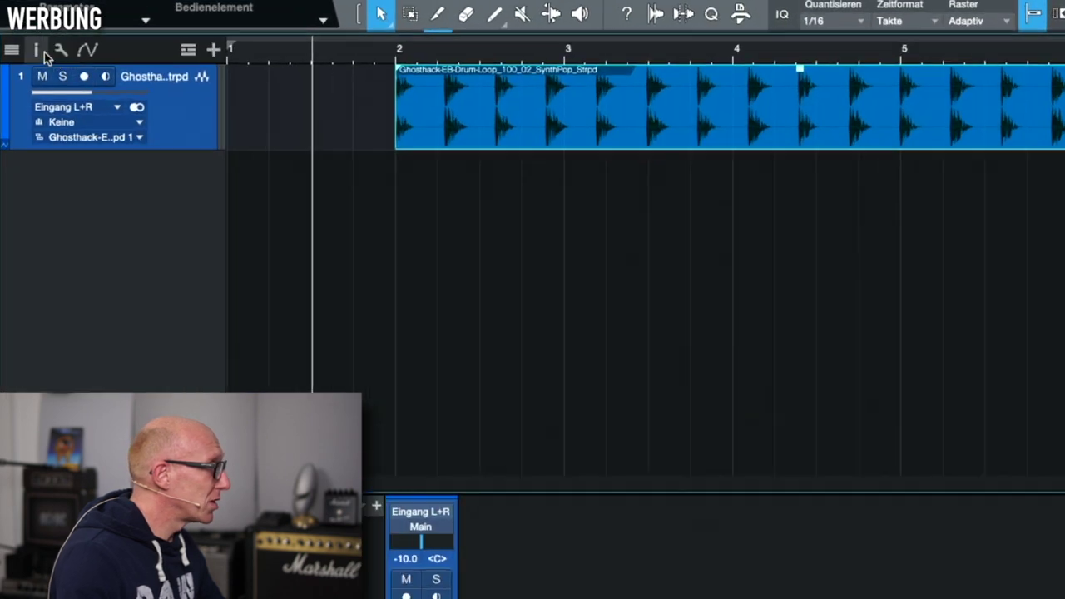
pyautogui.click(20, 34)
pyautogui.moveTo(687, 206); pyautogui.dragTo(765, 147)
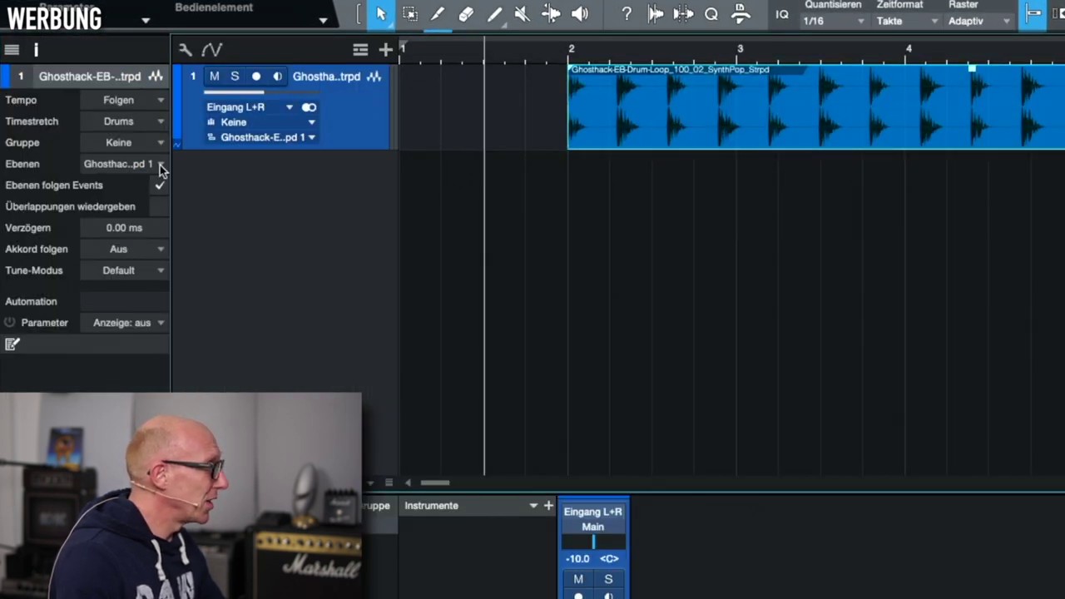
pyautogui.click(160, 101)
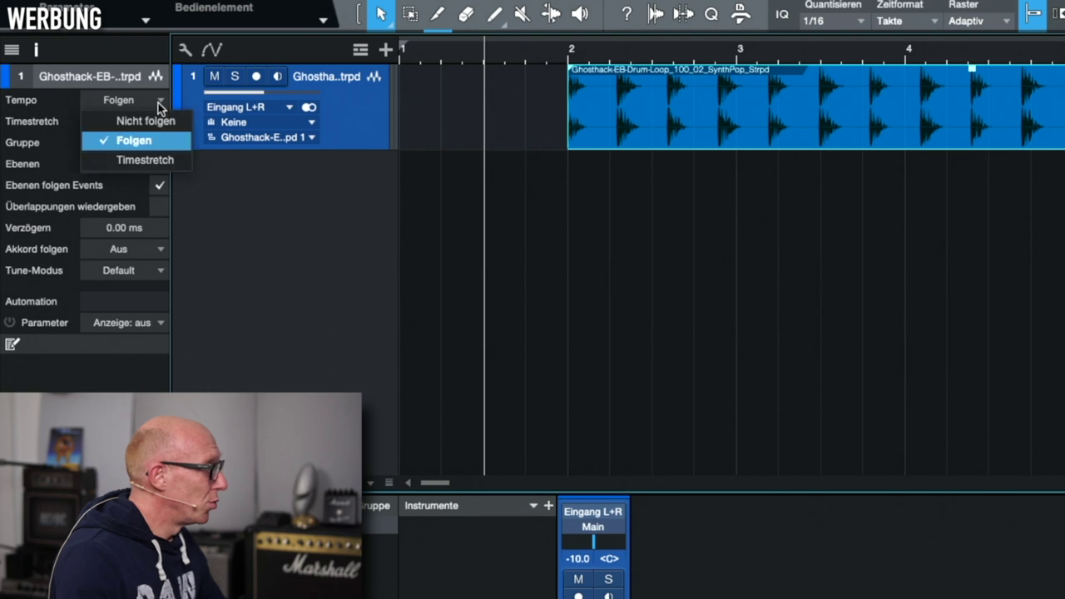
pyautogui.click(158, 160)
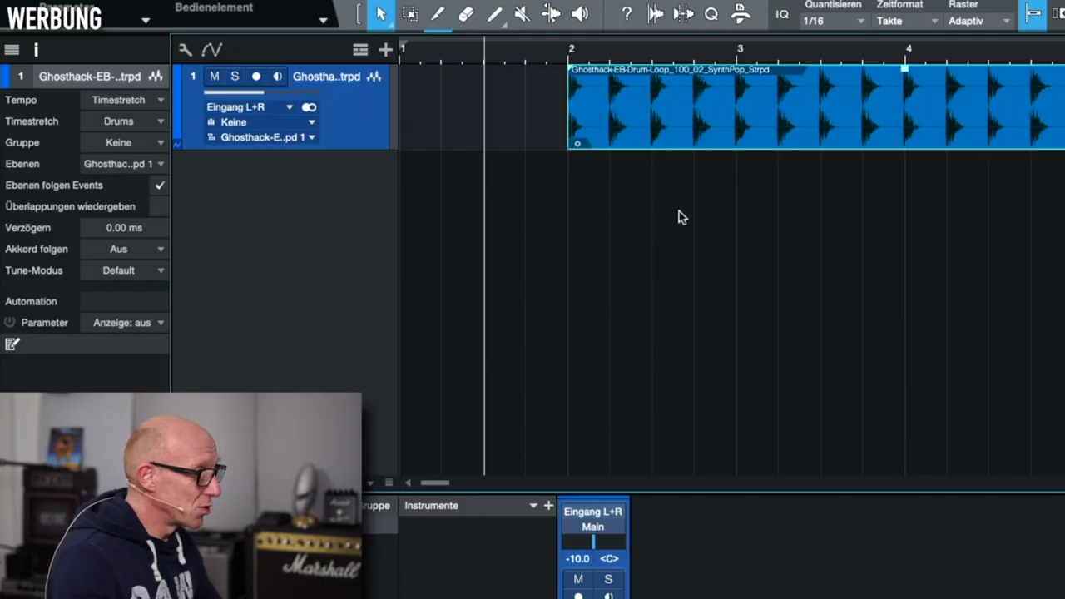
# Play back the time-stretched drum loop from bar 2
pyautogui.press('w')
pyautogui.press('w')
pyautogui.press('w')
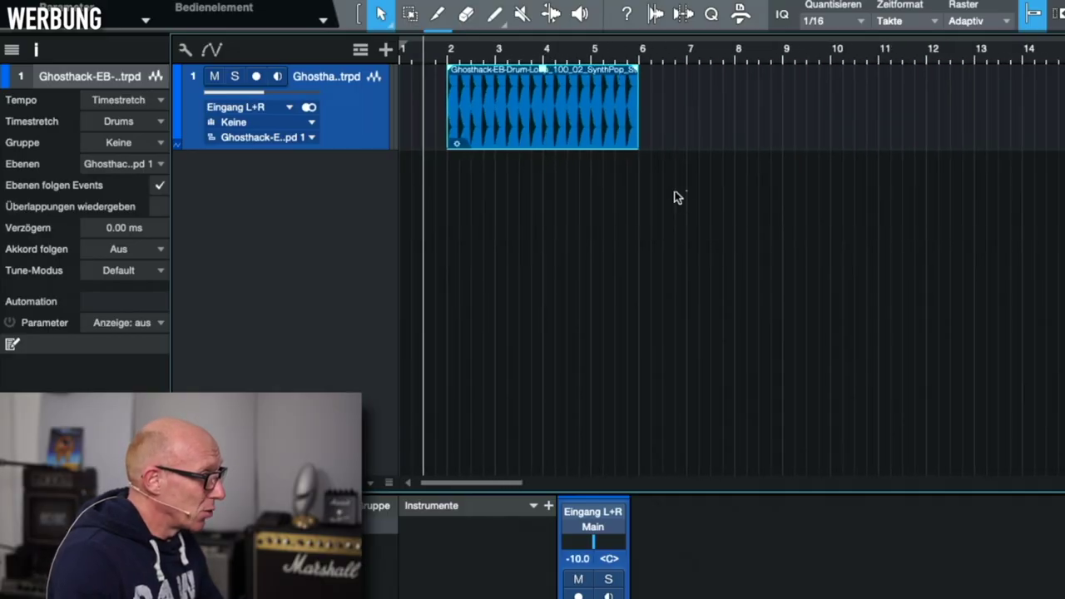
pyautogui.click(444, 56)
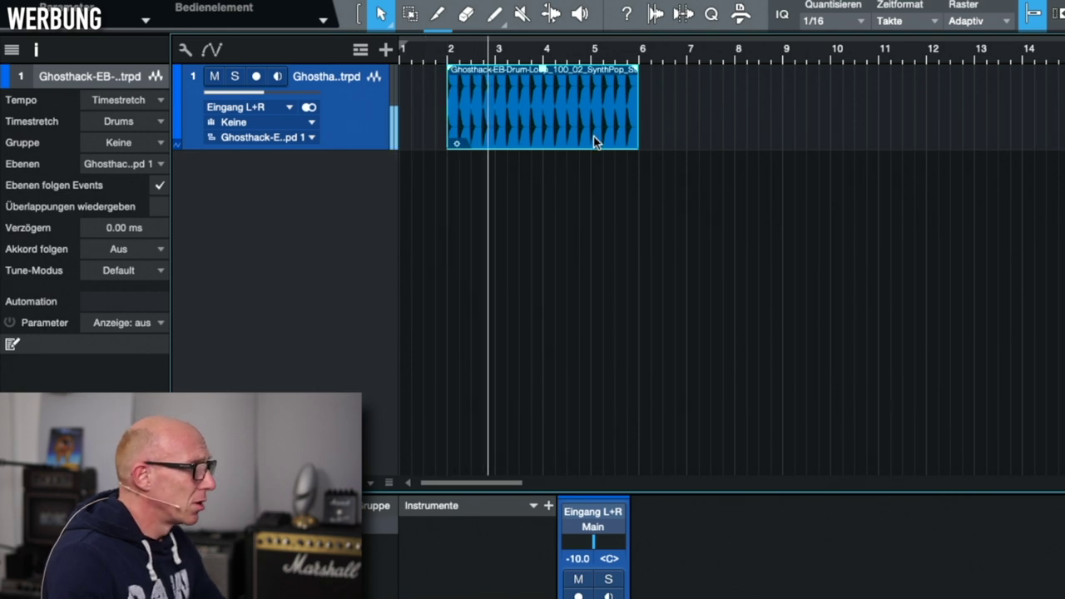
pyautogui.press('space')
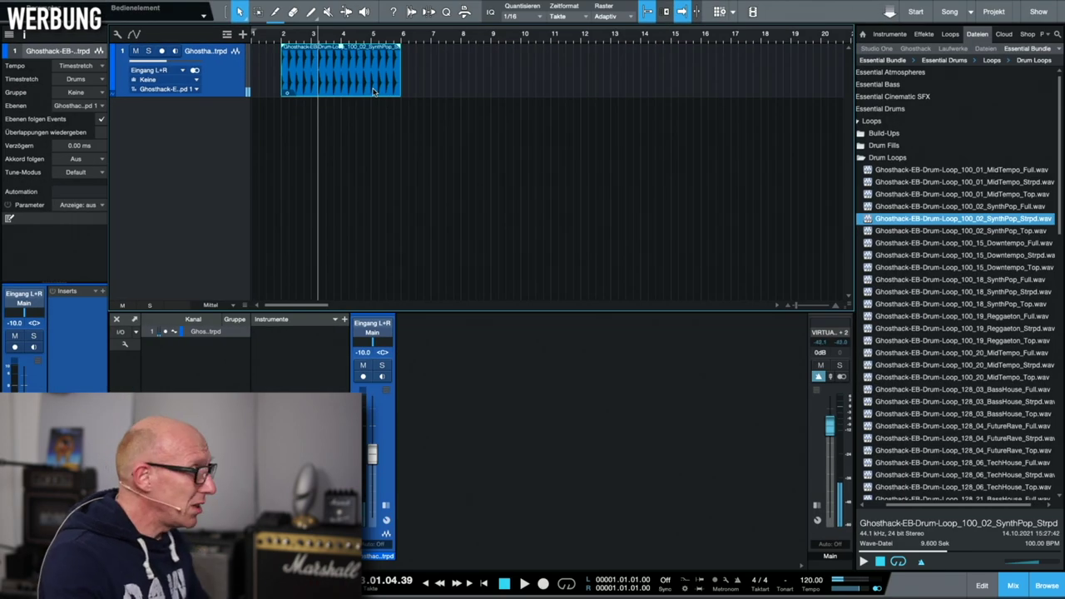
# Append one copy of the Strpd drum loop at bar 6, remove any surplus copy, and play back the copy
pyautogui.moveTo(320, 73); pyautogui.dragTo(438, 81)
pyautogui.moveTo(438, 81); pyautogui.dragTo(670, 86)
pyautogui.press('w')
pyautogui.moveTo(511, 146); pyautogui.dragTo(624, 93)
pyautogui.press('Delete')
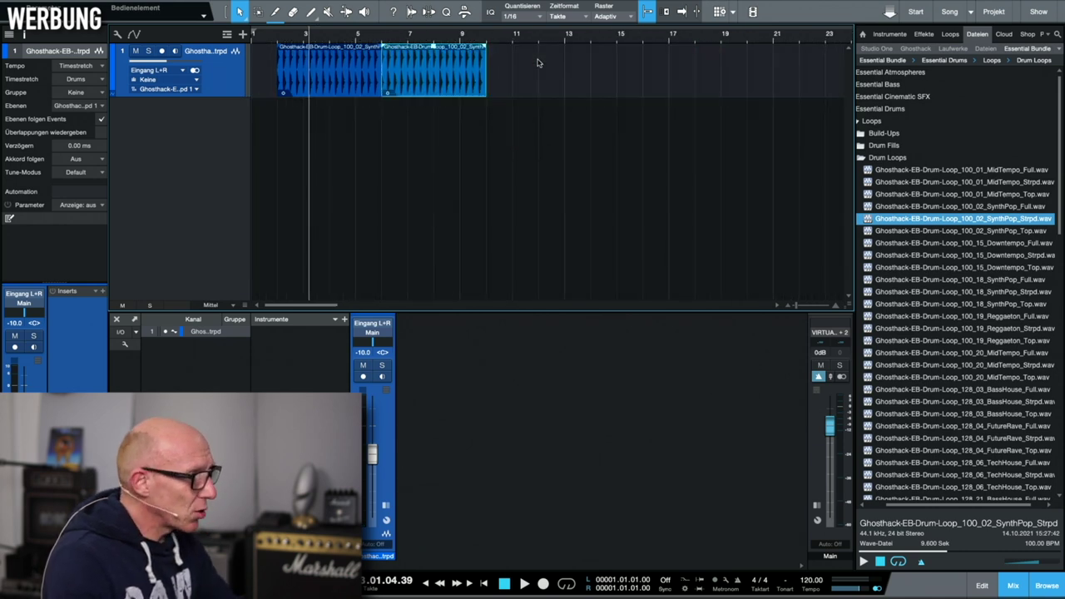
pyautogui.click(416, 37)
pyautogui.press('space')
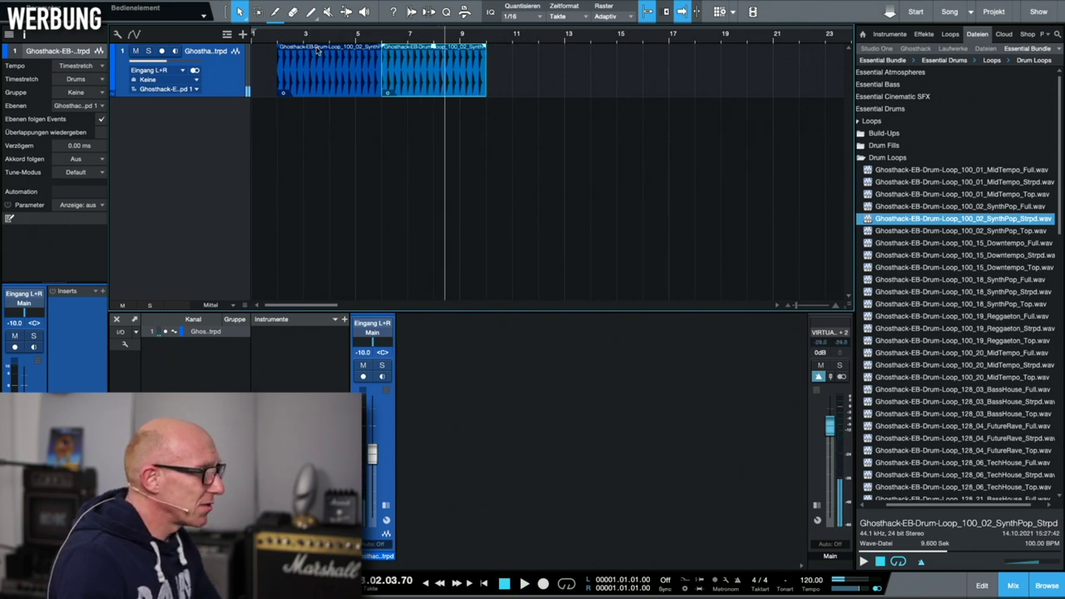
# Audition the SynthPop_Top loop and place it on a second track at bar 6 with the tempo mode Timestretch
pyautogui.click(921, 230)
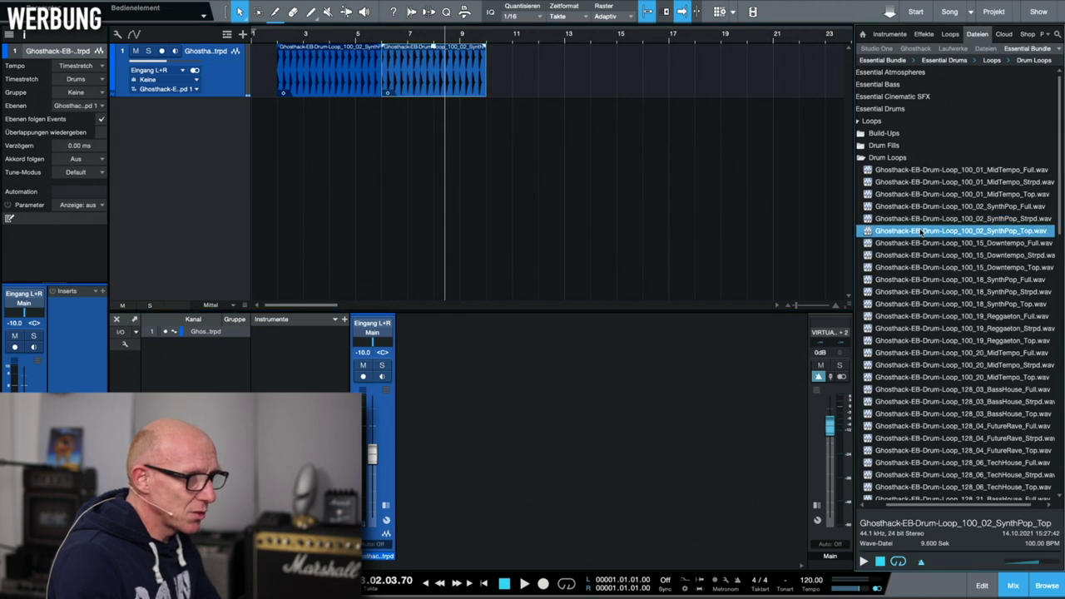
pyautogui.click(863, 563)
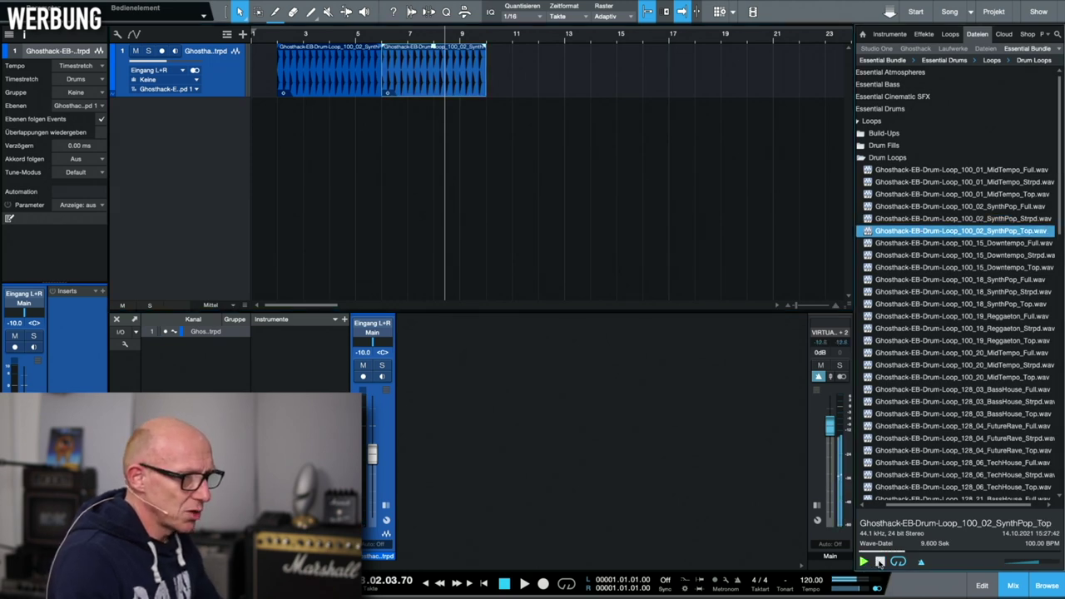
pyautogui.moveTo(958, 235); pyautogui.dragTo(408, 182)
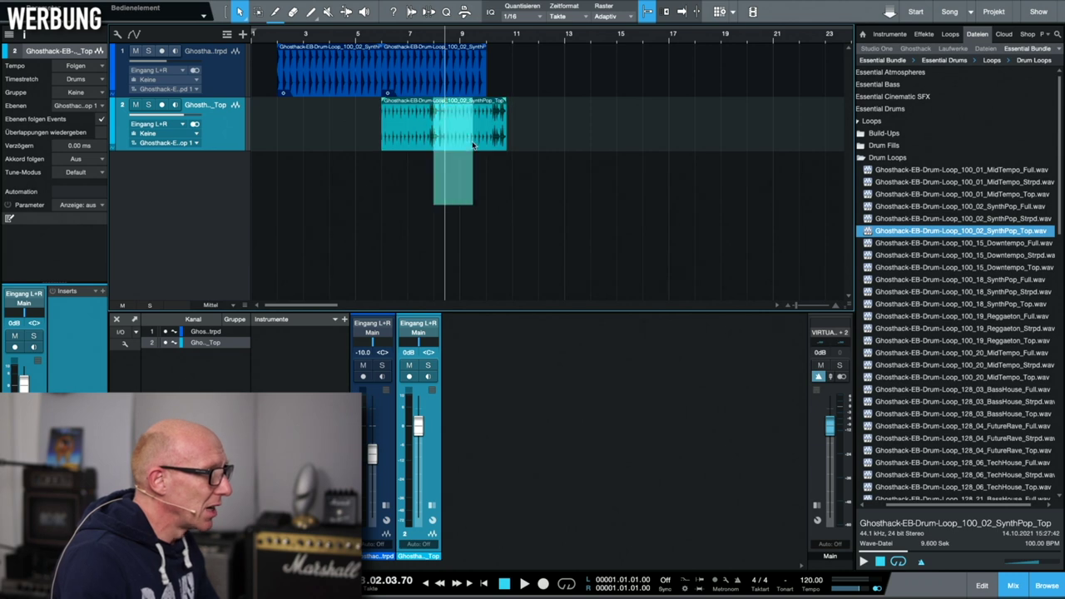
pyautogui.click(90, 70)
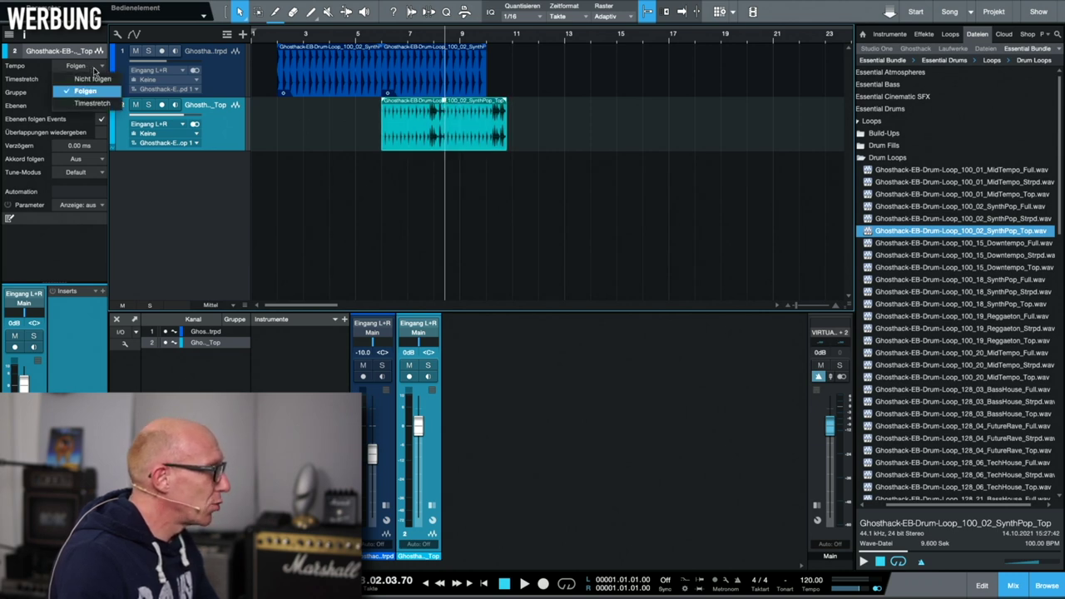
pyautogui.click(84, 98)
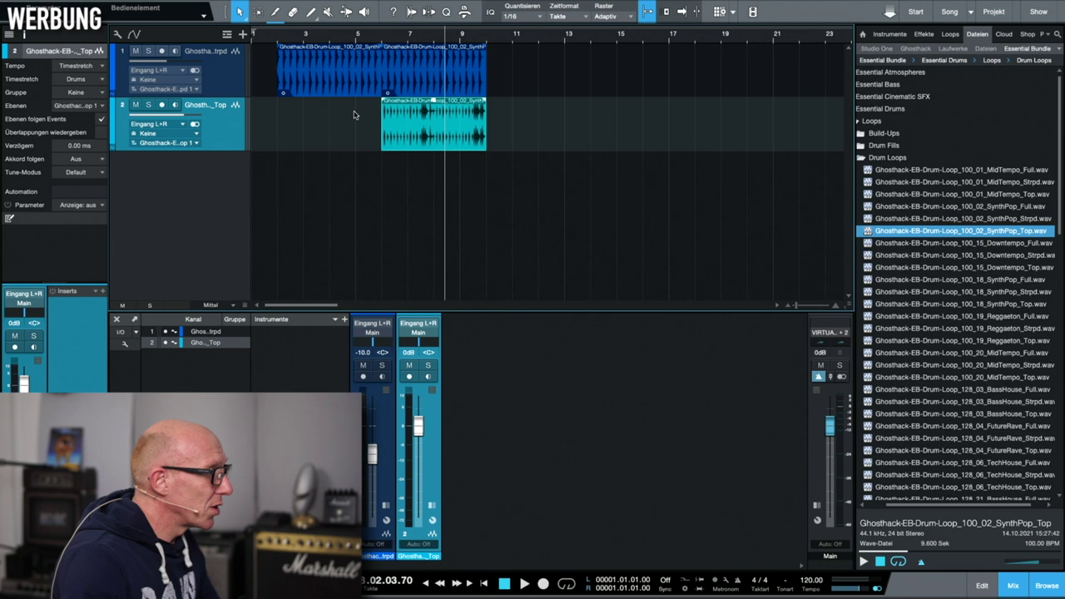
# Play both drum tracks together and lower the Top track's volume to -8.8 dB
pyautogui.click(353, 39)
pyautogui.press('space')
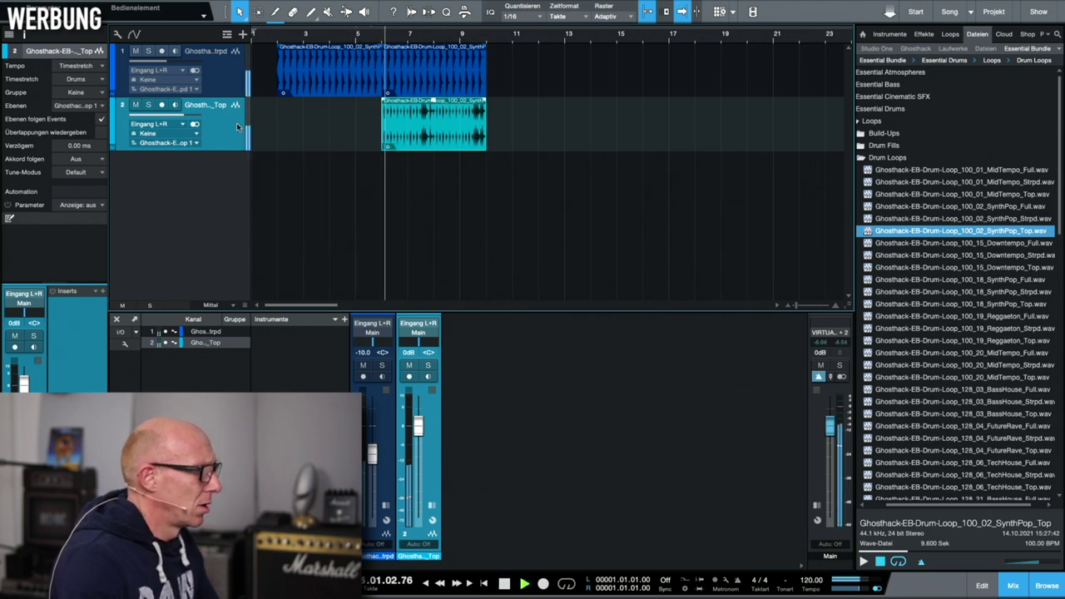
pyautogui.moveTo(417, 427); pyautogui.dragTo(418, 452)
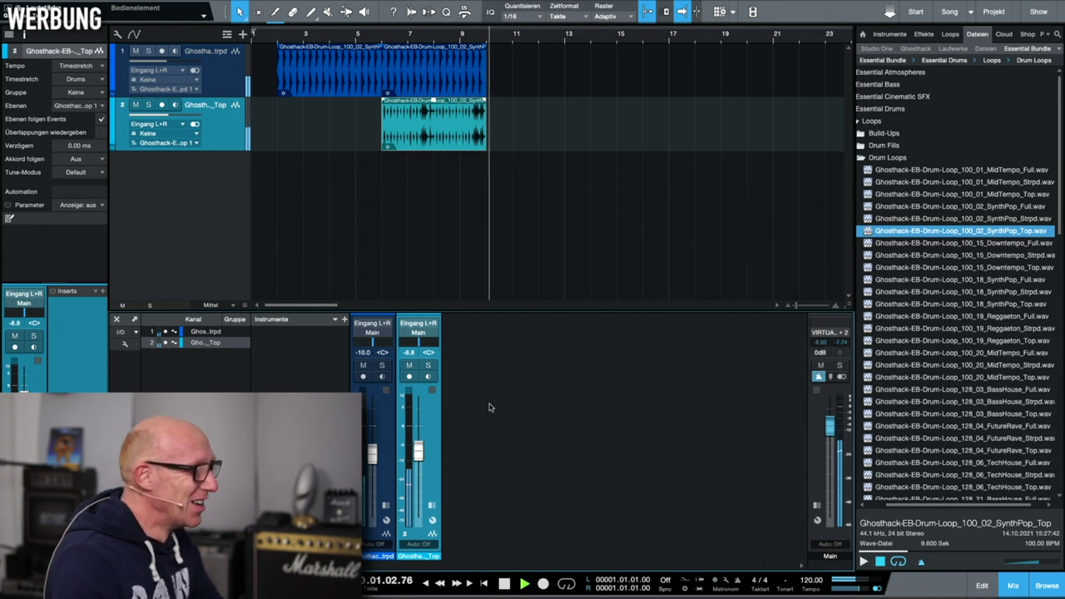
pyautogui.press('space')
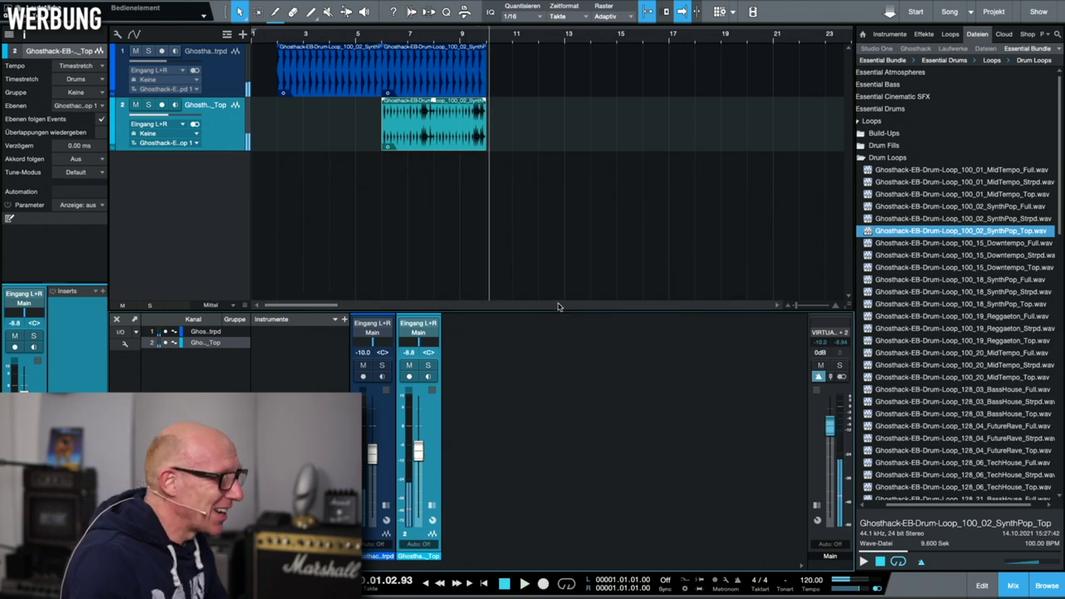
# Audition the SynthPop_Full loop and place it on the first track at bar 10, directly behind the Strpd loops
pyautogui.click(954, 207)
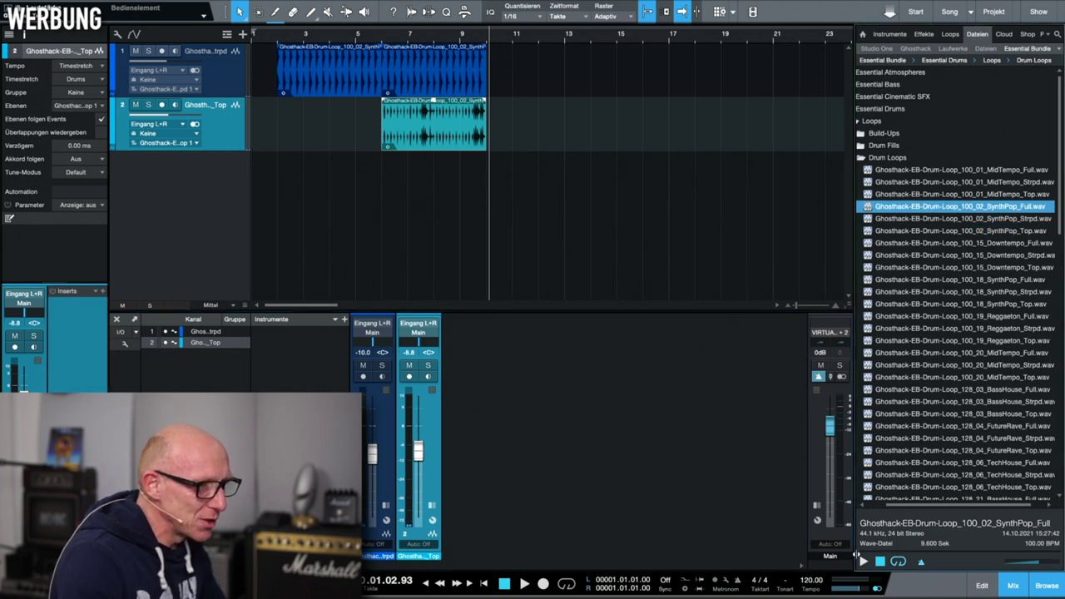
pyautogui.click(862, 561)
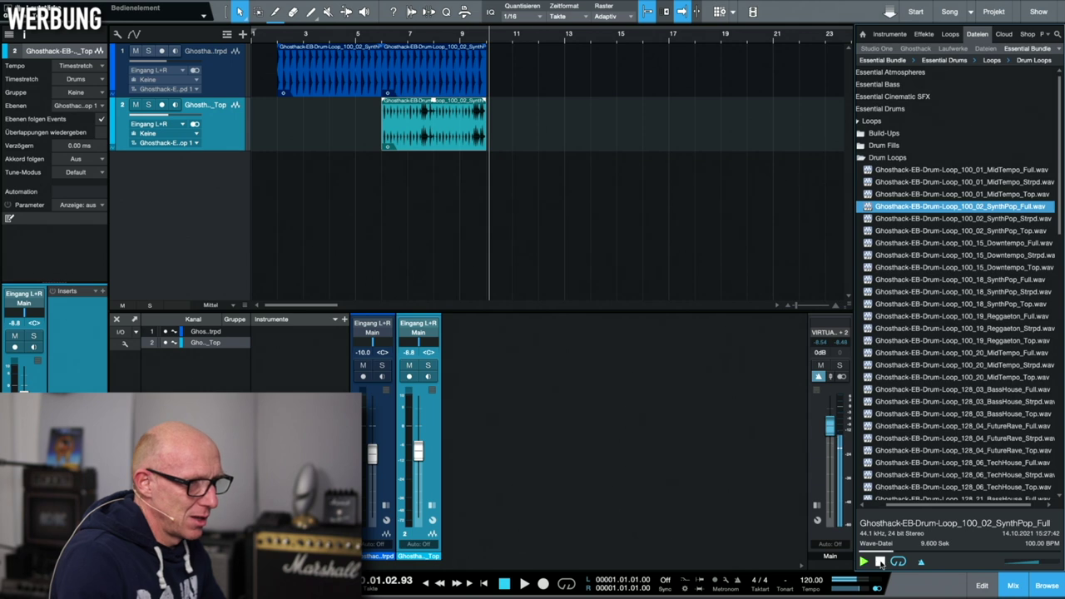
pyautogui.moveTo(943, 207); pyautogui.dragTo(507, 80)
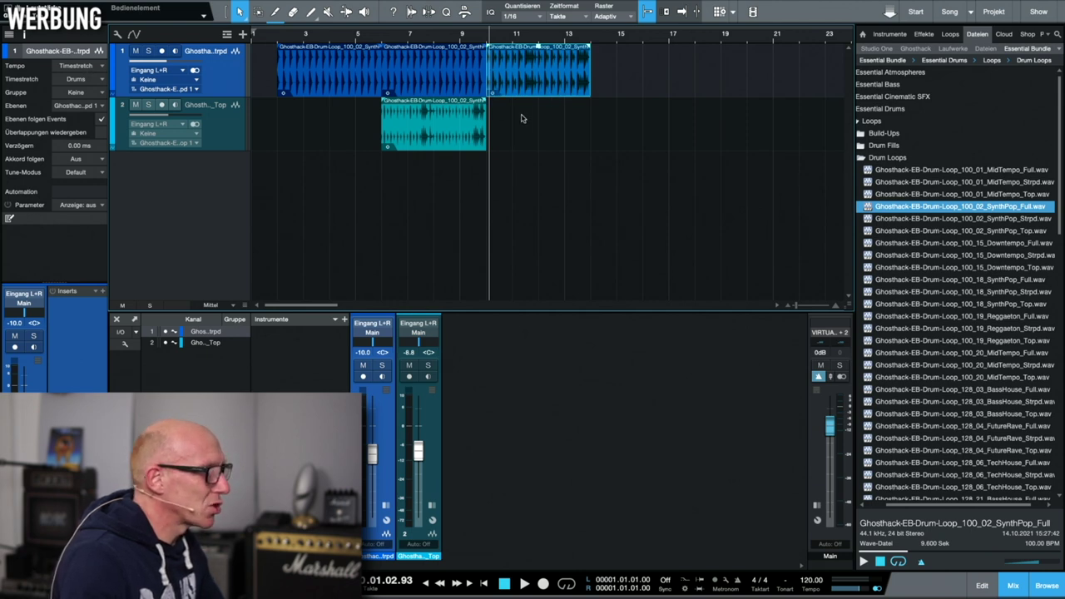
# Repeat the Full loop up to bar 26 and play the arrangement with the locators set from bar 2 to bar 26
pyautogui.moveTo(547, 90); pyautogui.dragTo(743, 100)
pyautogui.hscroll(3, 654, 125)
pyautogui.moveTo(613, 80); pyautogui.dragTo(713, 81)
pyautogui.press('z')
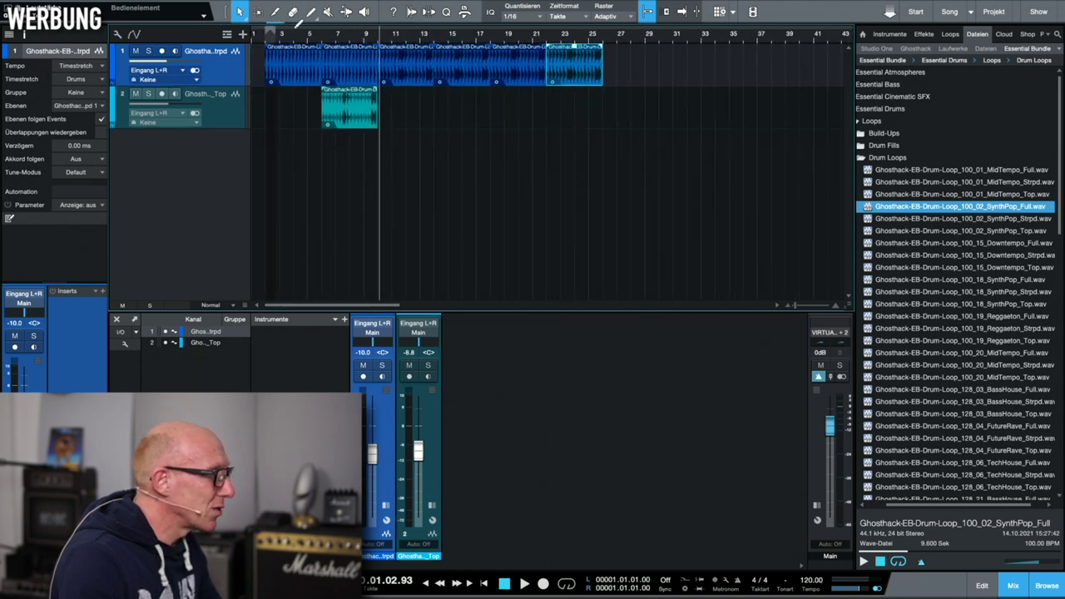
pyautogui.press('p')
pyautogui.press('space')
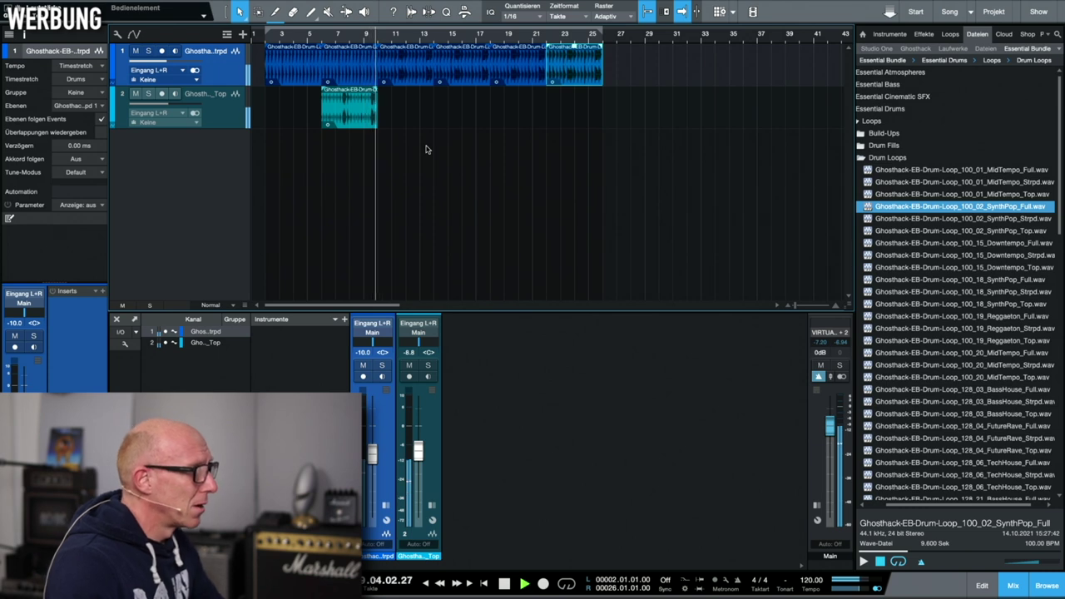
# Hide the mixer and play the enlarged transition into the Full loop at bar 10, starting from bar 8
pyautogui.press('e')
pyautogui.hotkey('shift', 'e')
pyautogui.press('e')
pyautogui.press('e')
pyautogui.press('e')
pyautogui.hotkey('shift', 'w')
pyautogui.hotkey('shift', 'w')
pyautogui.hotkey('shift', 'w')
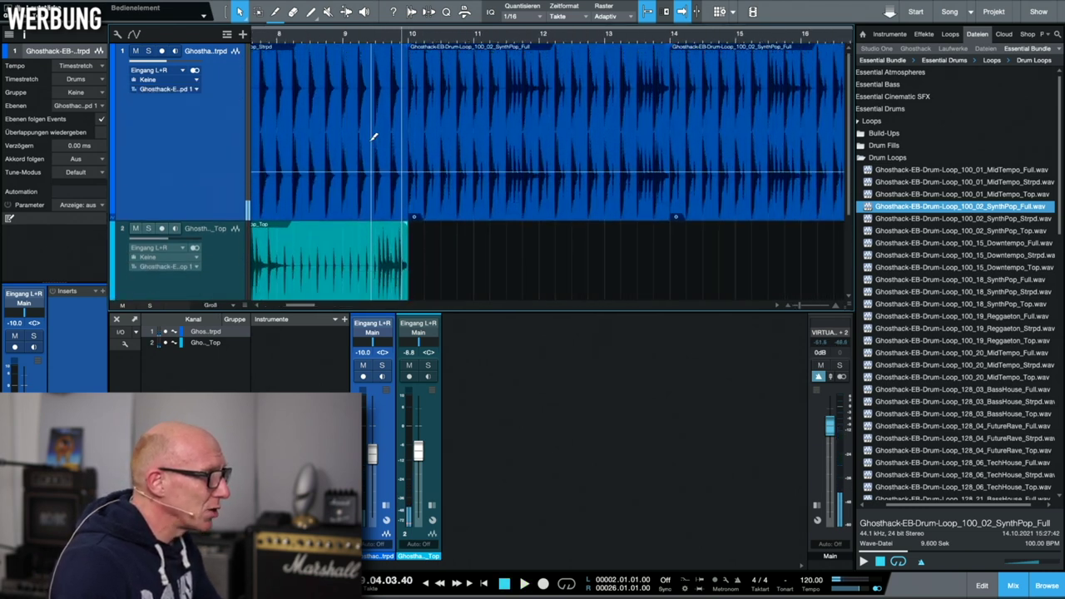
pyautogui.press('F3')
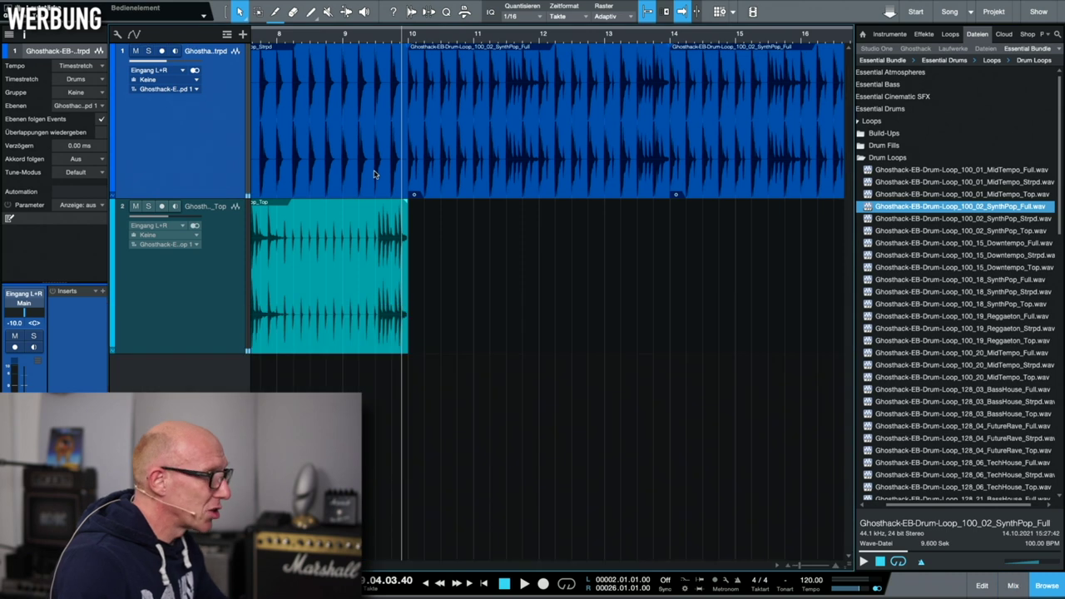
pyautogui.press('e')
pyautogui.hotkey('shift', 'e')
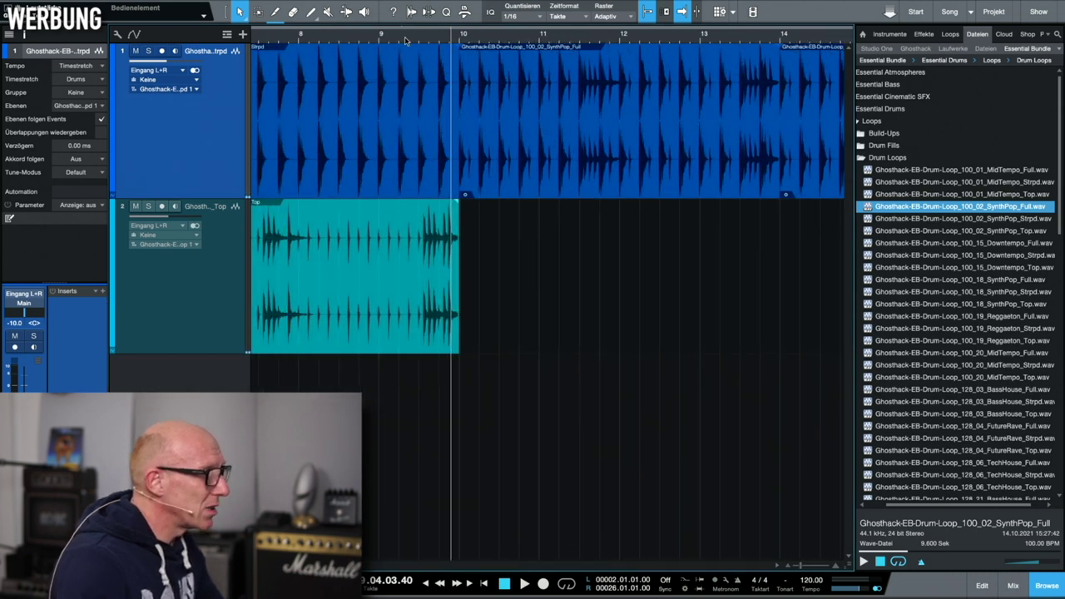
pyautogui.click(300, 34)
pyautogui.press('space')
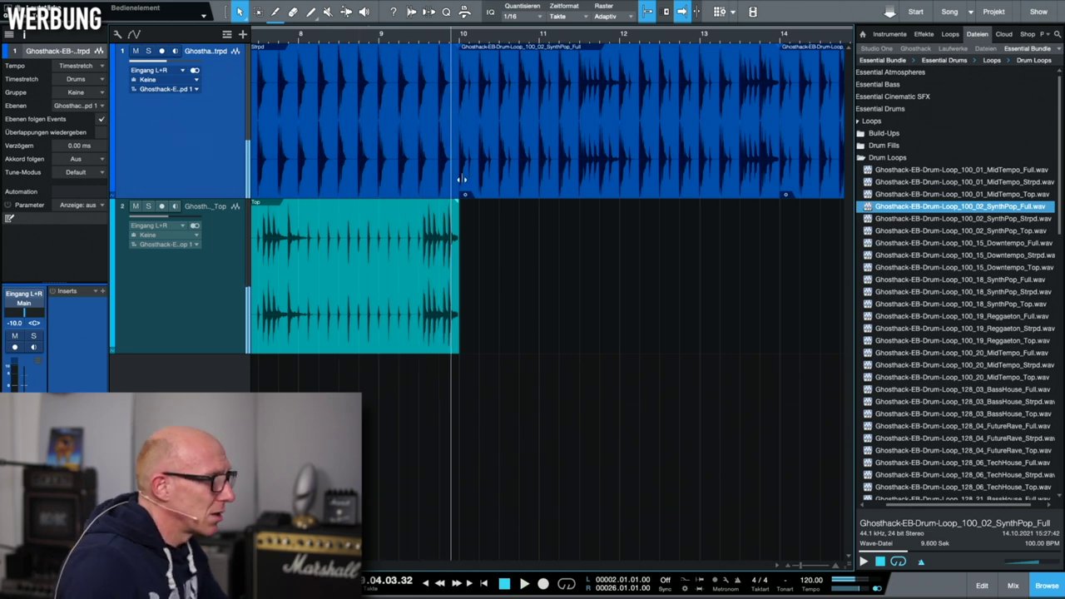
# Trim the ends of the Top loop and the second Strpd loop back to 9.03.01.00, leaving a gap before bar 10
pyautogui.moveTo(462, 341); pyautogui.dragTo(418, 341)
pyautogui.click(435, 194)
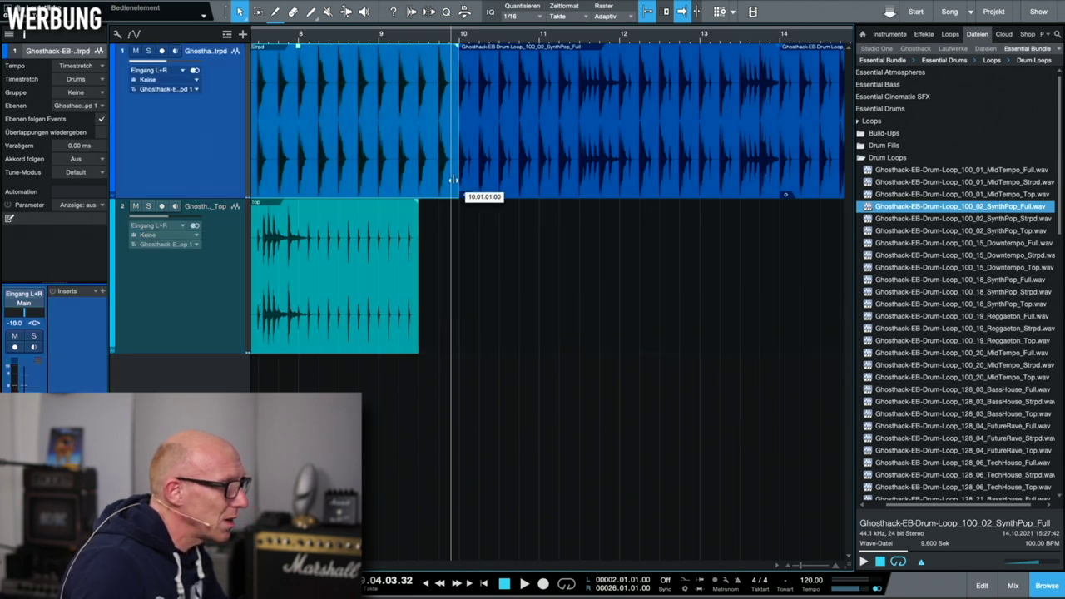
pyautogui.moveTo(460, 63); pyautogui.dragTo(416, 70)
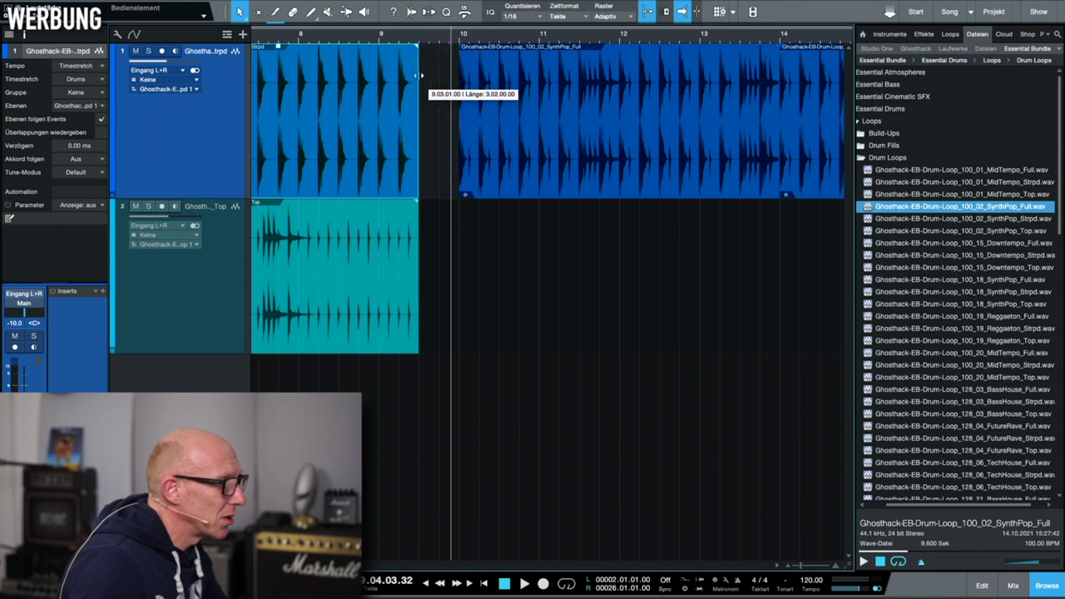
# Play the arrangement from bar 6 across the gap into the Full loop at bar 10
pyautogui.scroll(-3, 383, 125)
pyautogui.click(290, 38)
pyautogui.press('space')
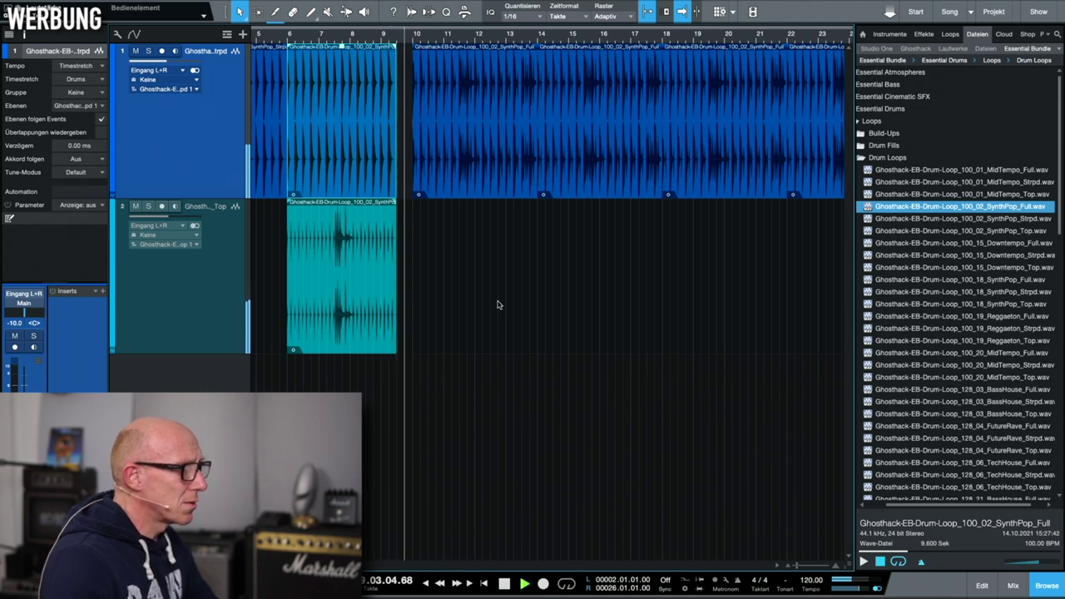
pyautogui.press('space')
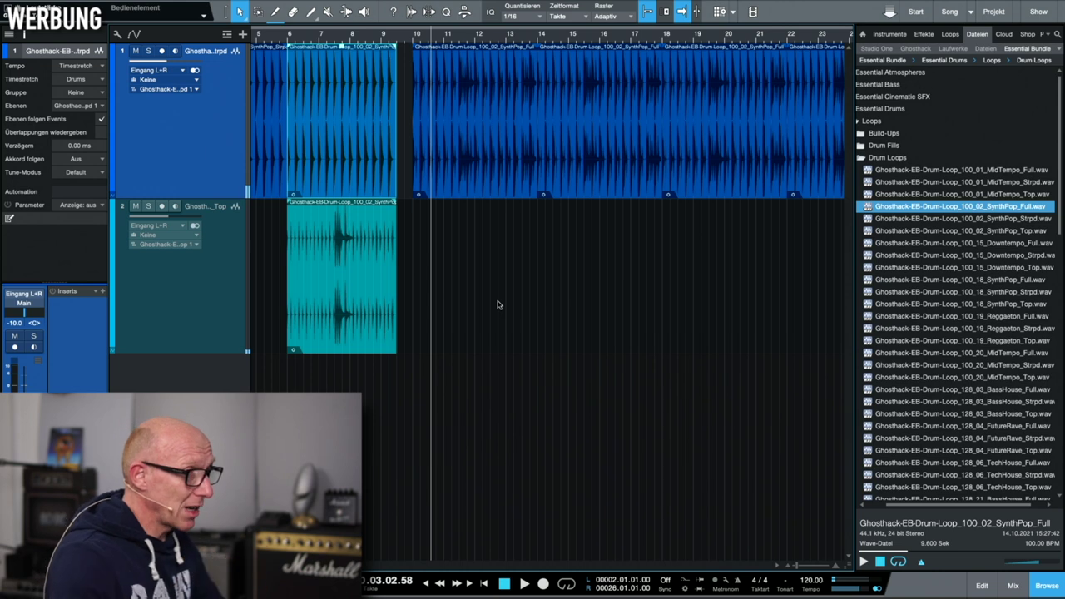
# Browse from the Drum Loops folder to Drum Rolls and audition Ghosthack-EB-Drum-Roll_100_Kick.wav
pyautogui.hscroll(-3, 987, 261)
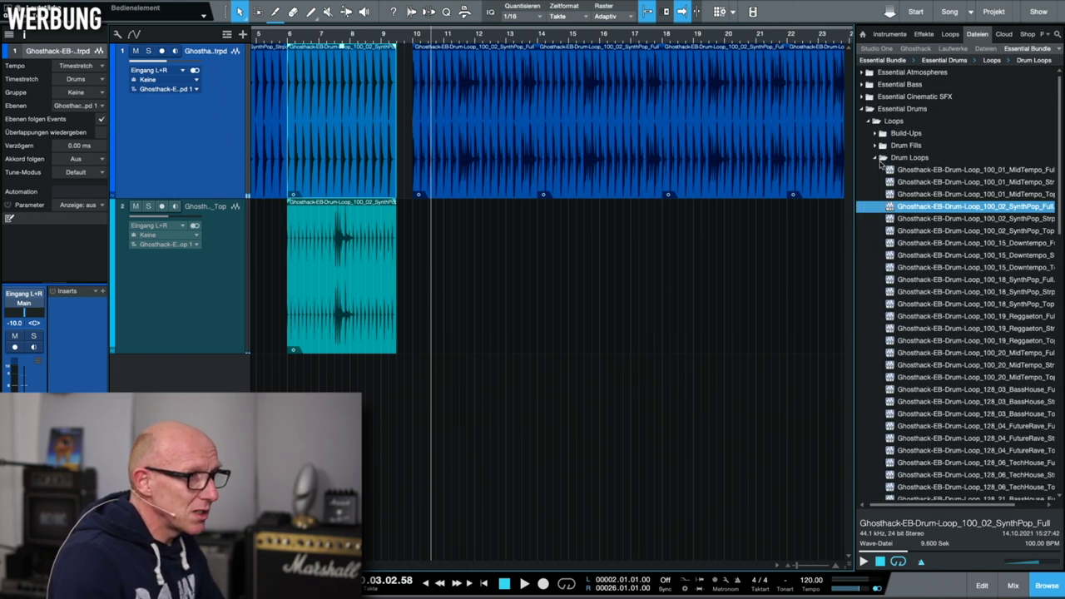
pyautogui.click(875, 158)
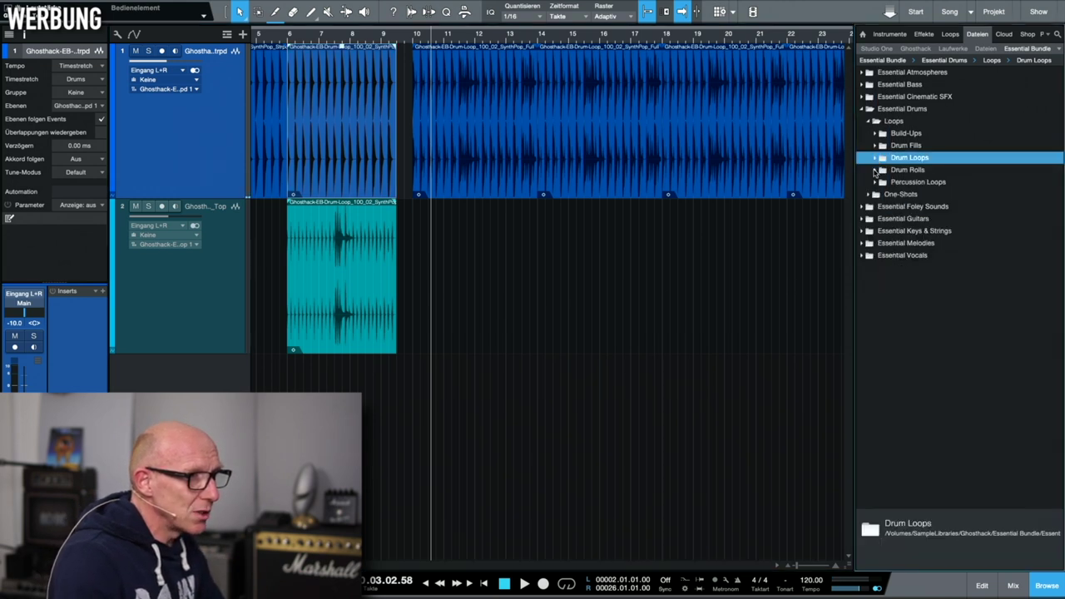
pyautogui.click(874, 169)
pyautogui.click(914, 183)
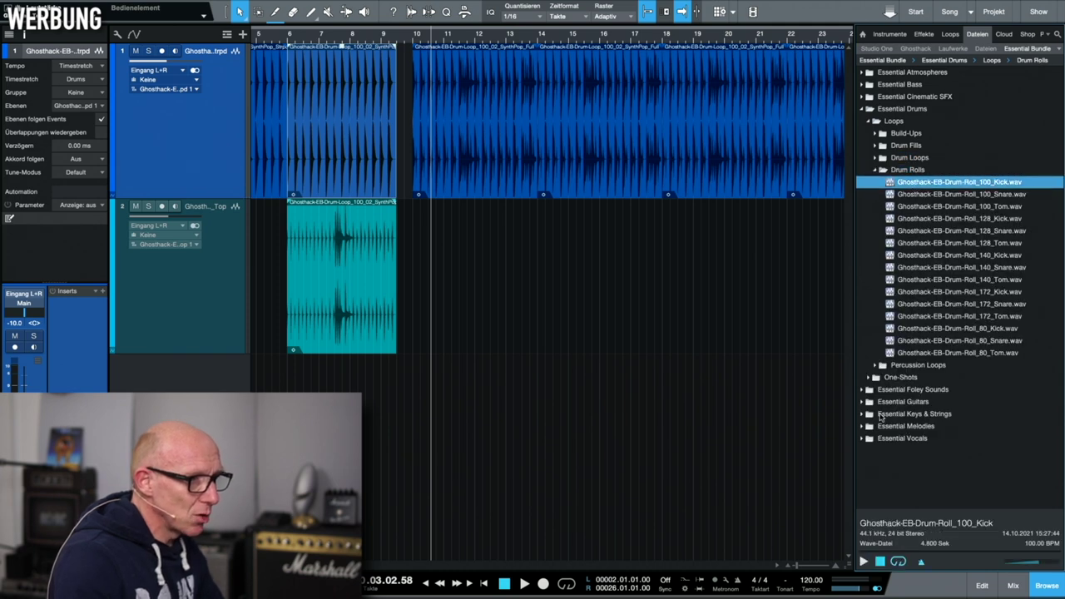
pyautogui.click(864, 562)
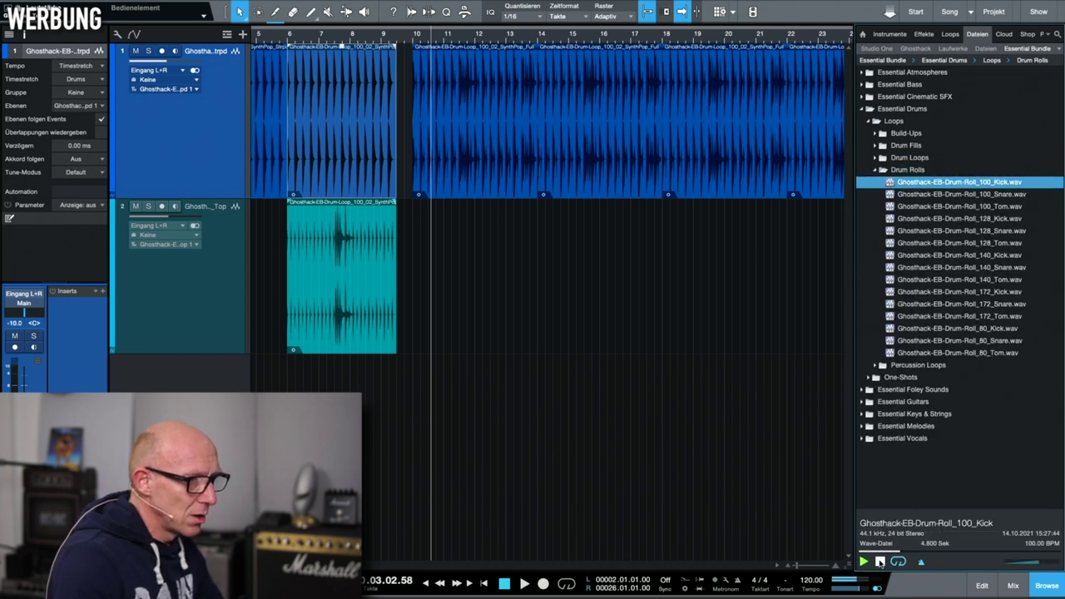
# Audition the 100 BPM snare and tom drum rolls and the 128 BPM kick and snare drum rolls
pyautogui.click(918, 195)
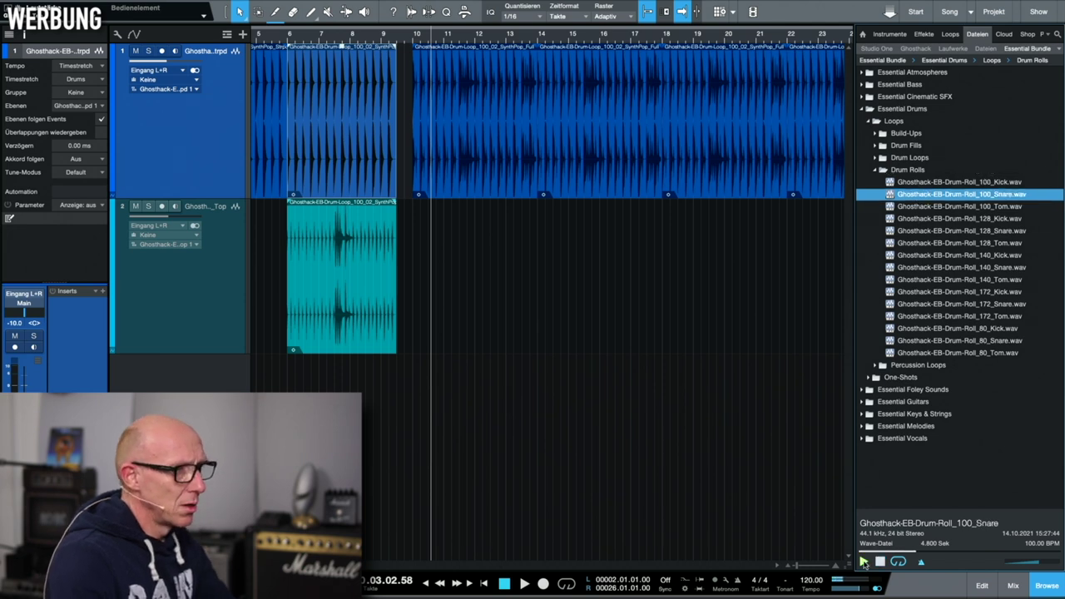
pyautogui.press('Down')
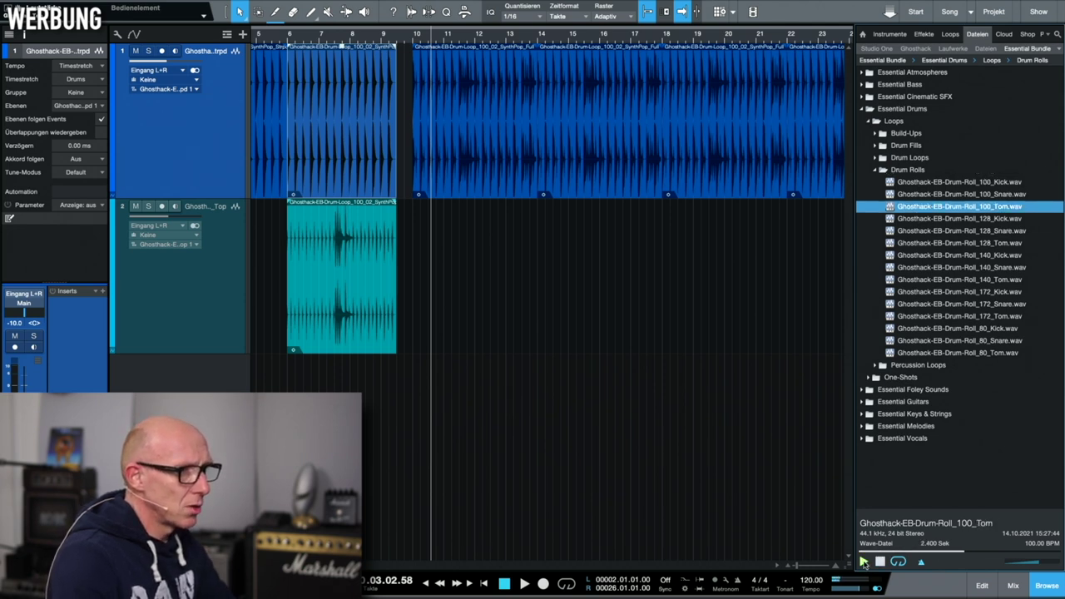
pyautogui.press('Down')
pyautogui.press('Down')
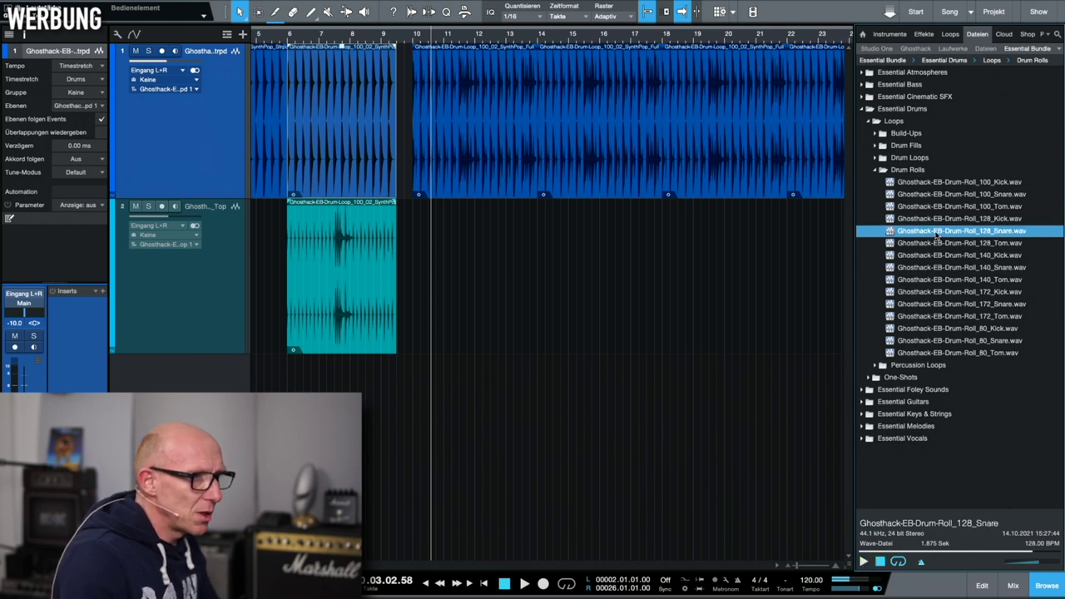
# Place Ghosthack-EB-Drum-Roll_100_Snare.wav on a new track, set its tempo mode to Timestretch and align its end with bar 10
pyautogui.hscroll(-3, 682, 271)
pyautogui.moveTo(956, 194); pyautogui.dragTo(433, 427)
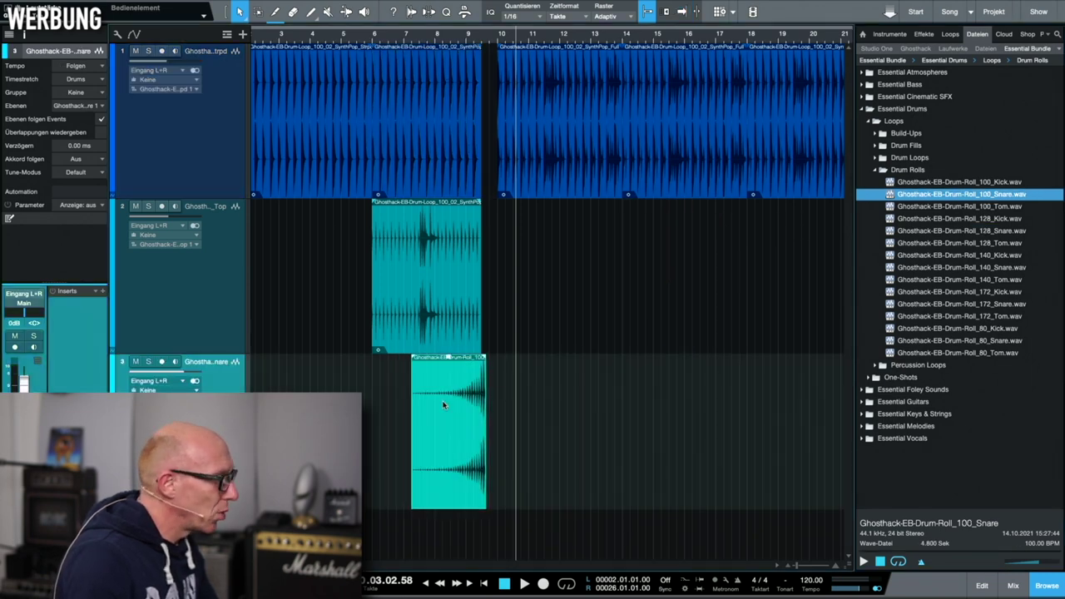
pyautogui.click(97, 65)
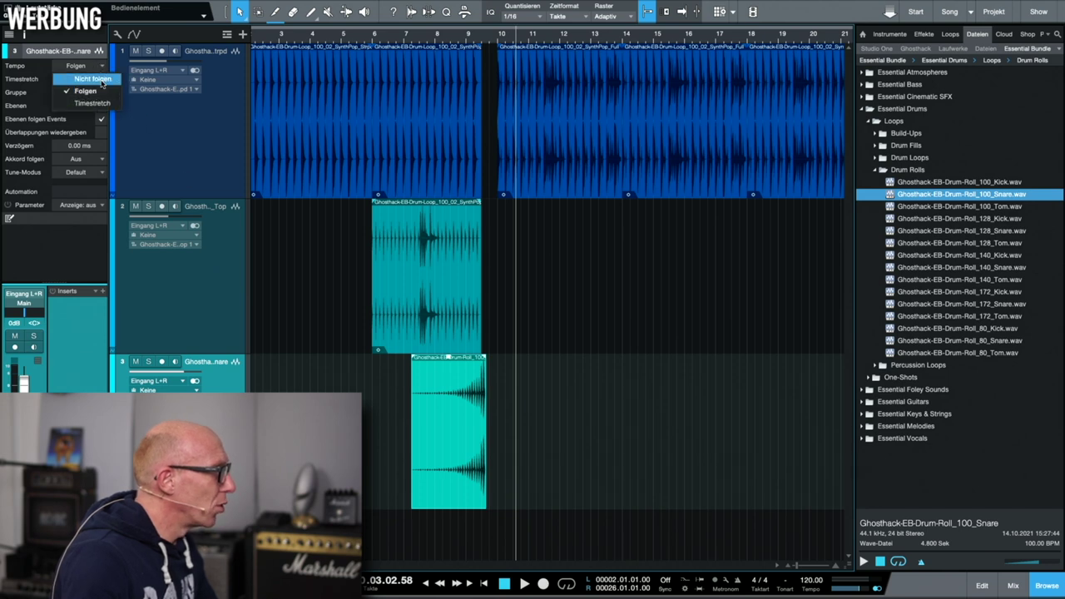
pyautogui.click(97, 100)
pyautogui.moveTo(461, 372); pyautogui.dragTo(487, 375)
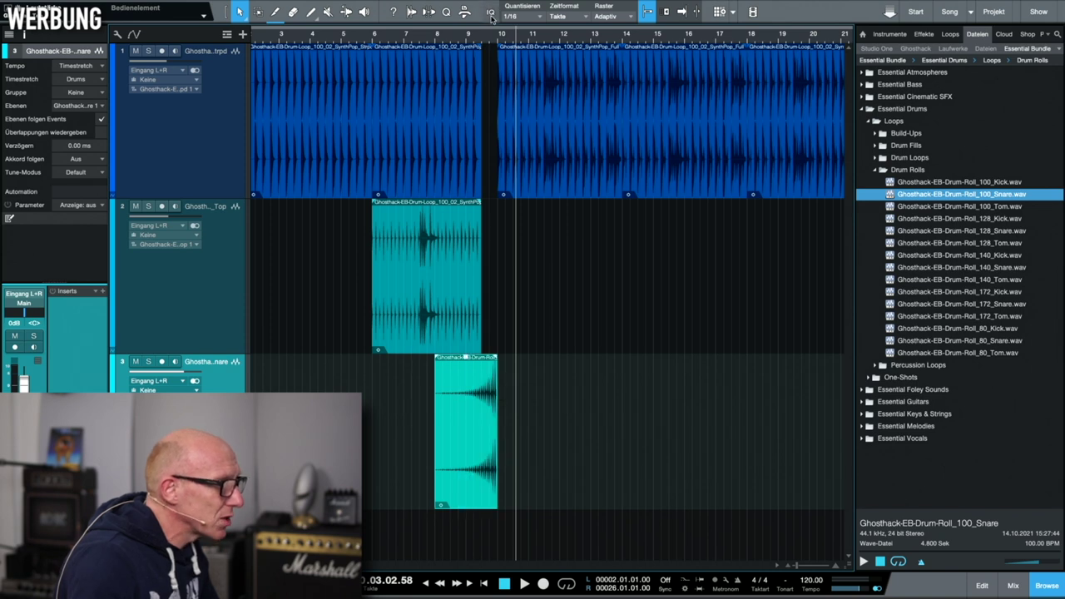
# Play the arrangement from just before bar 8 through the snare roll into the Full loop
pyautogui.click(423, 40)
pyautogui.press('space')
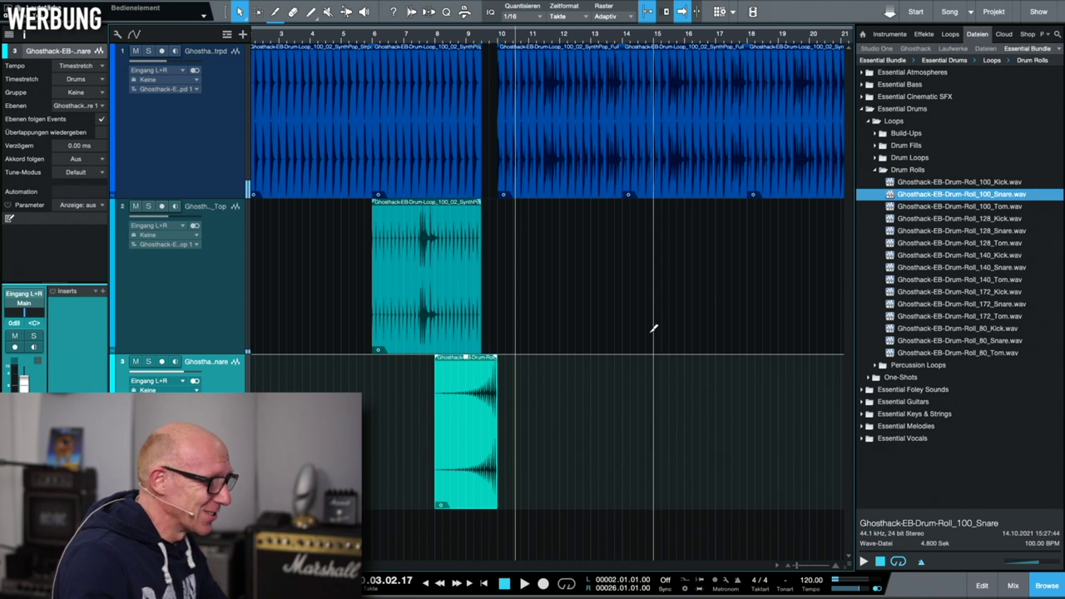
pyautogui.scroll(-3, 652, 332)
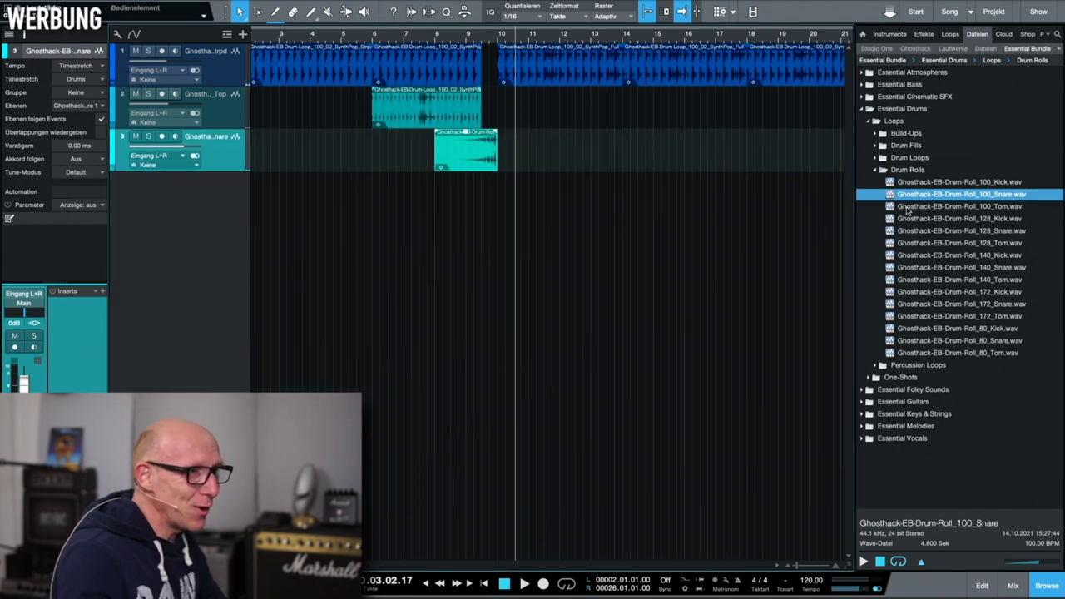
# Browse from Drum Rolls to the Percussion Loops folder and audition Ghosthack-EB-Perc-Loop_100_Shaker.wav
pyautogui.click(876, 171)
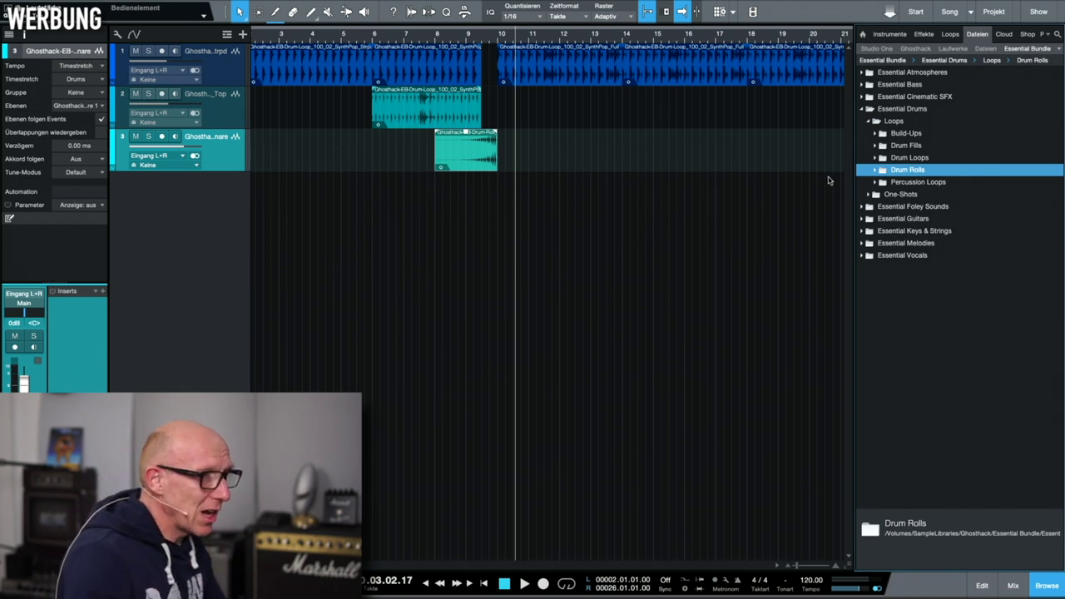
pyautogui.click(875, 183)
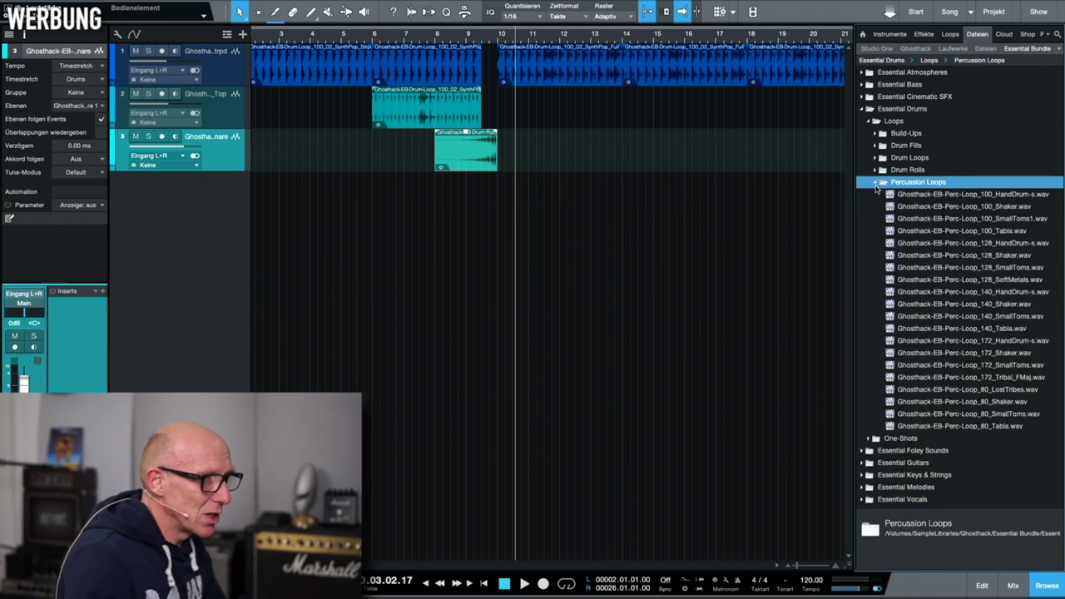
pyautogui.click(917, 207)
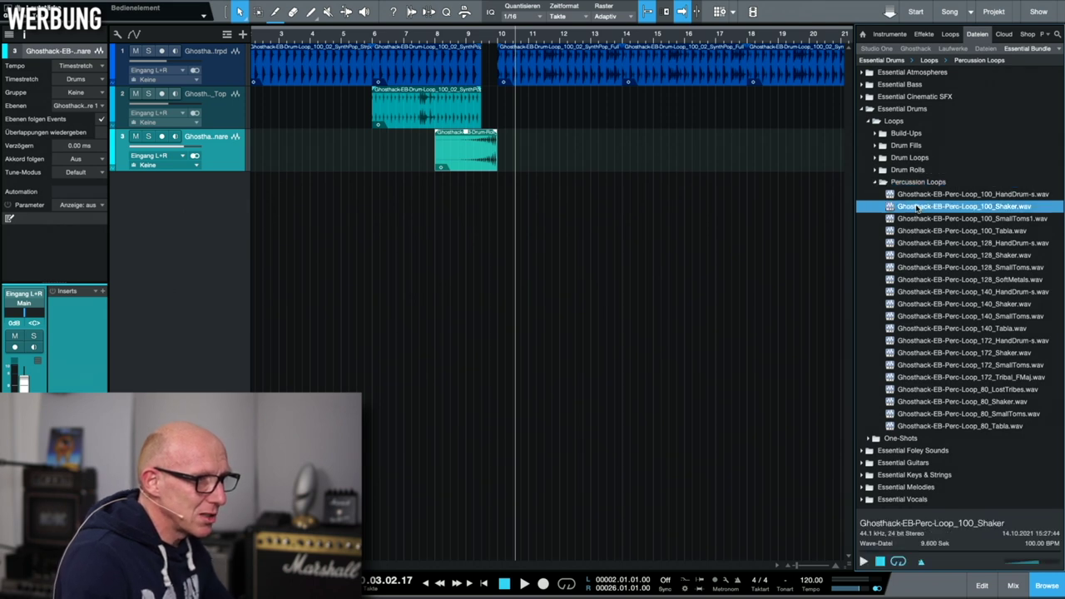
pyautogui.click(864, 562)
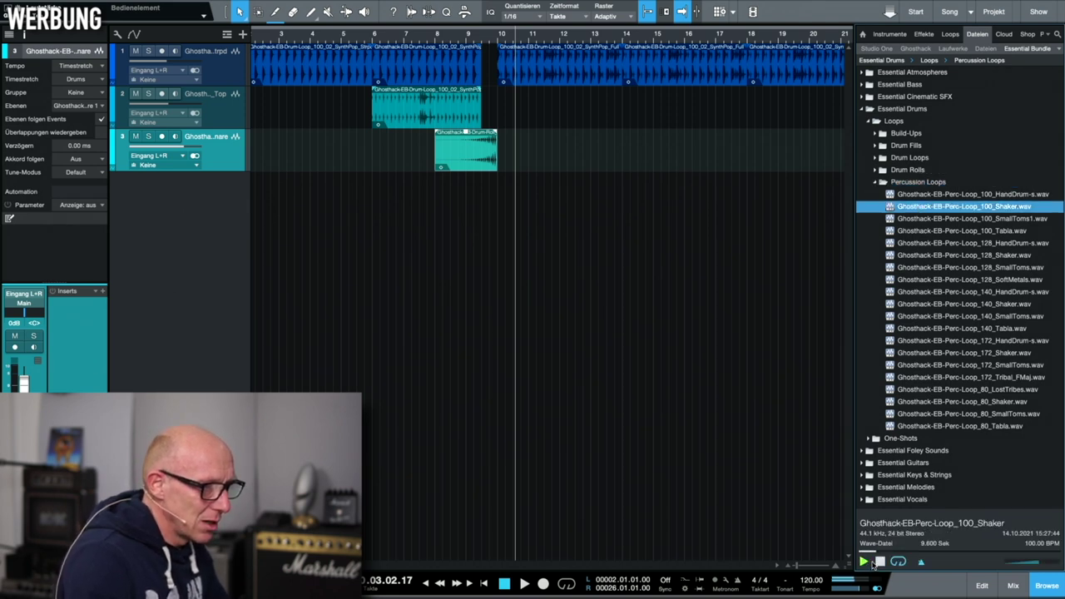
pyautogui.click(879, 562)
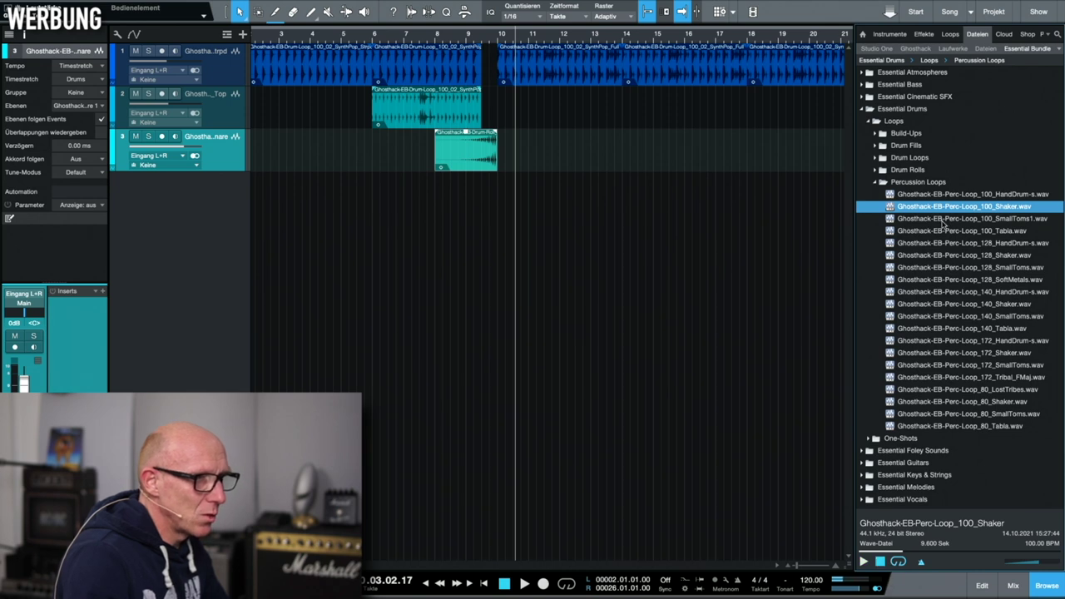
# Audition the 128, 140 and 80 BPM shaker loops in the Percussion Loops folder
pyautogui.click(931, 255)
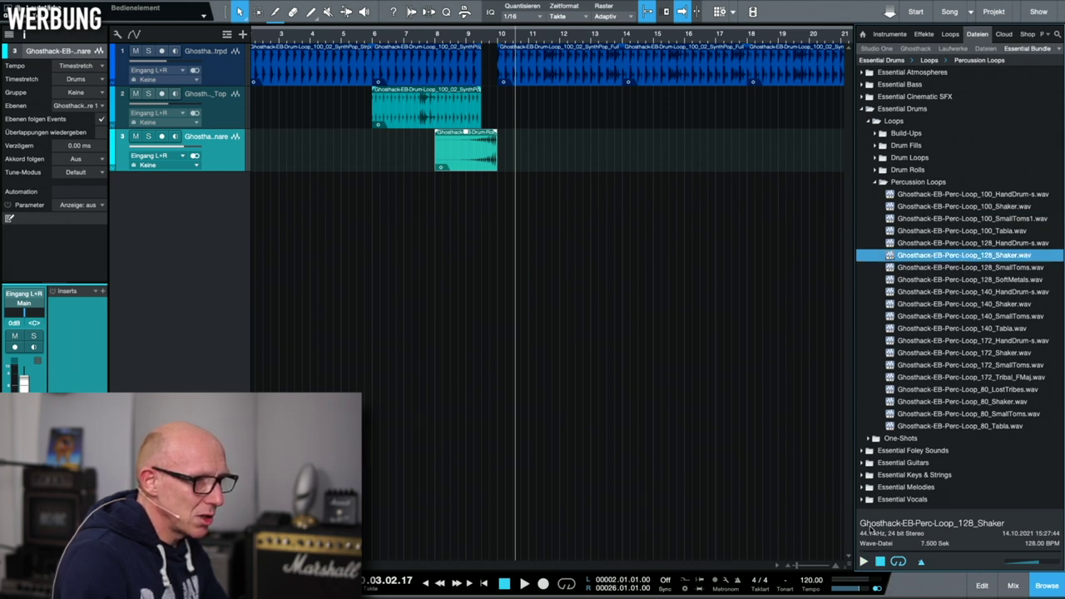
pyautogui.click(865, 562)
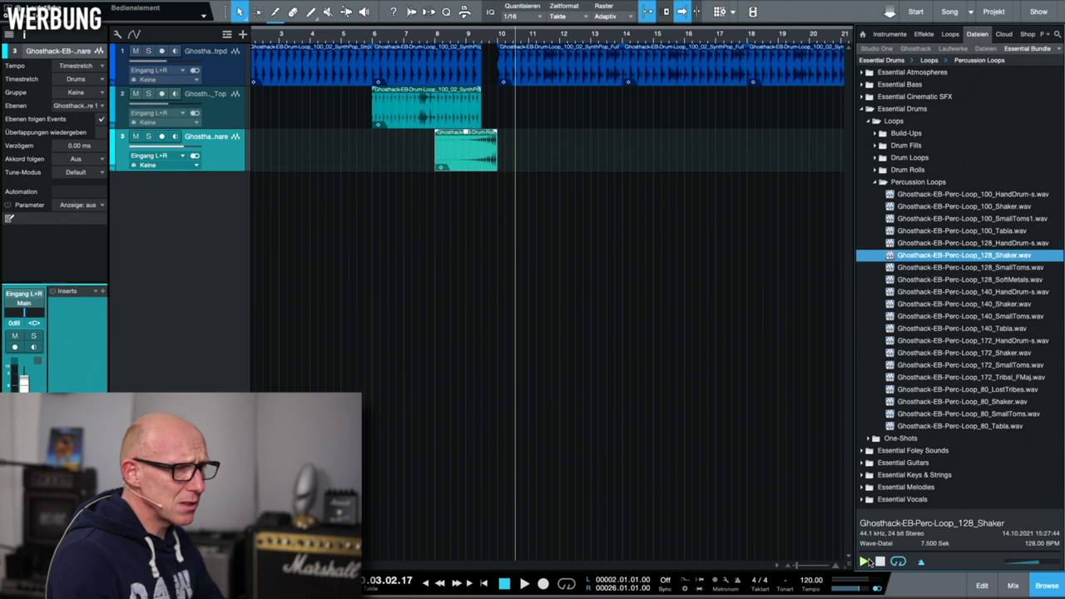
pyautogui.click(871, 562)
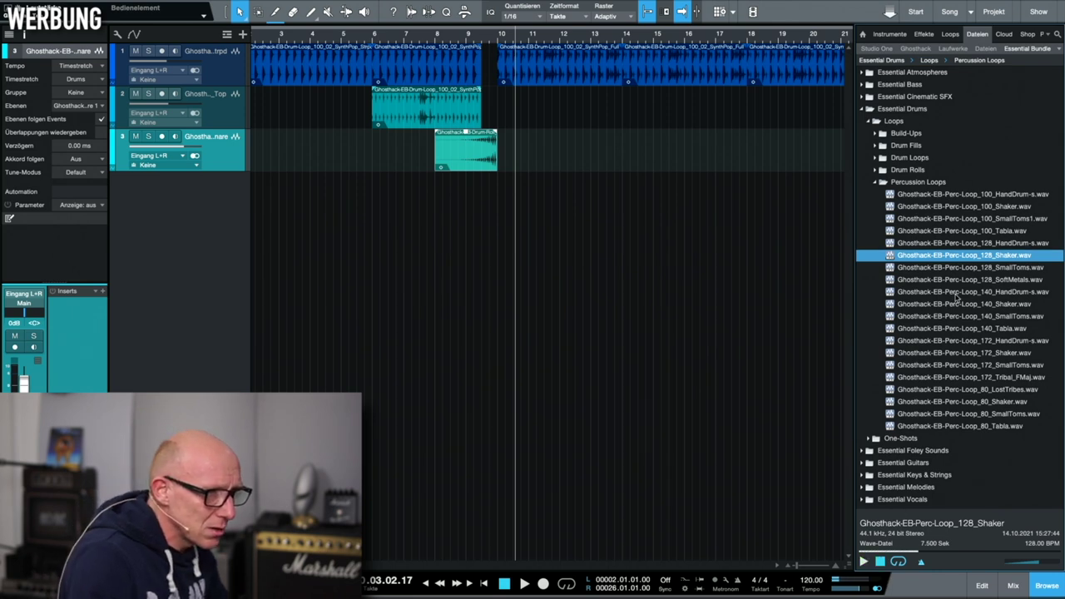
pyautogui.click(930, 304)
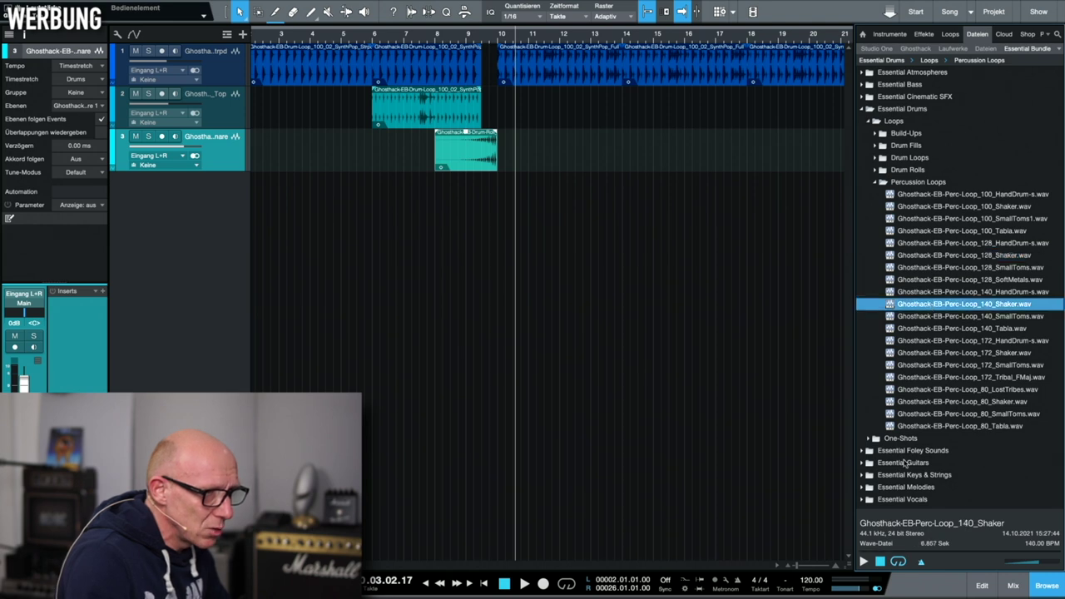
pyautogui.click(864, 562)
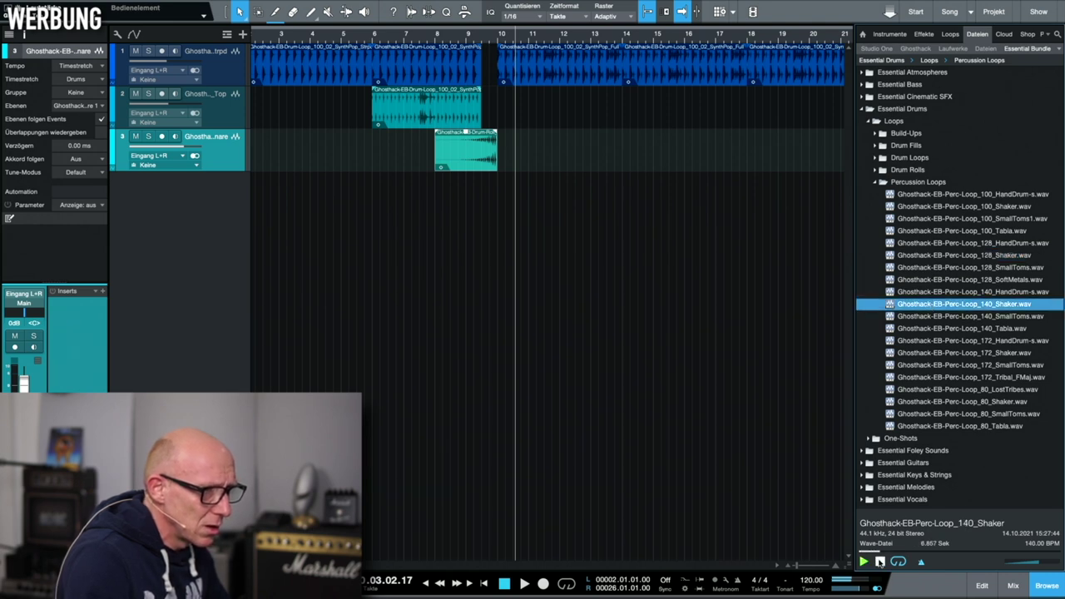
pyautogui.click(970, 402)
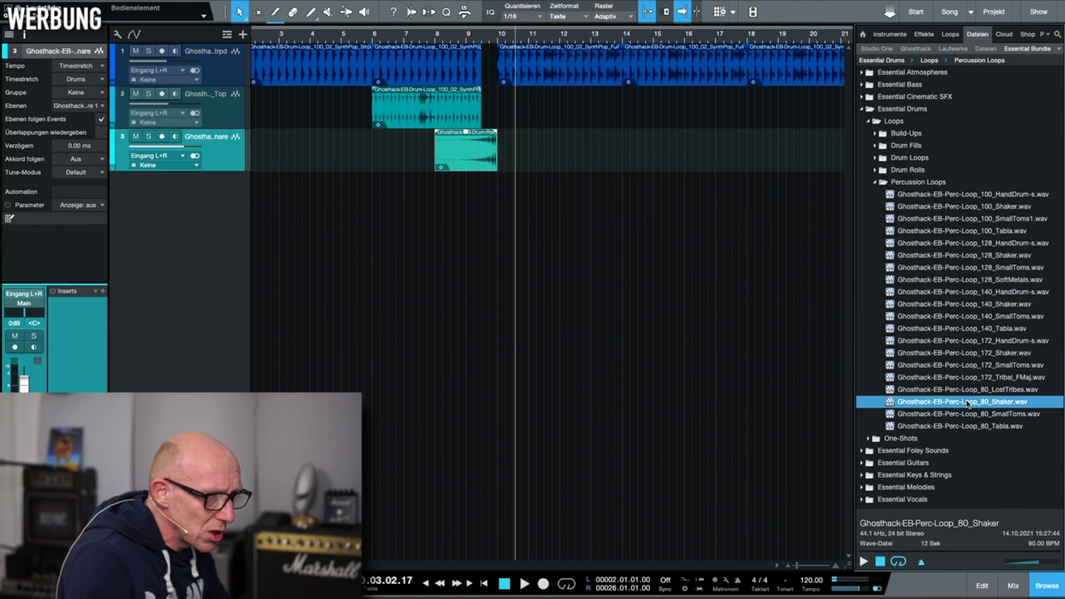
pyautogui.click(863, 561)
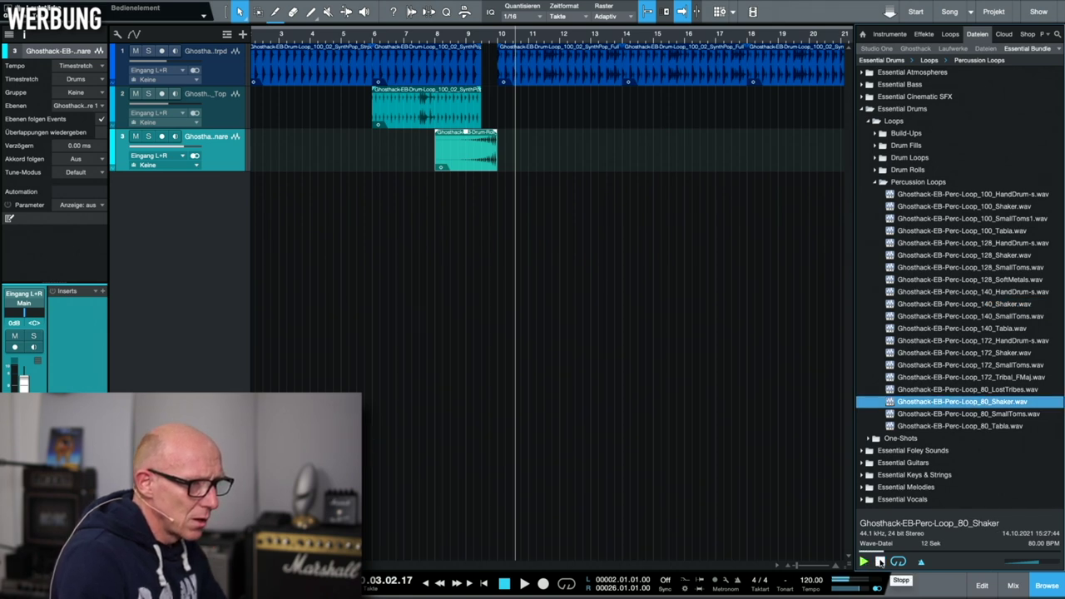
pyautogui.click(879, 561)
# Place Ghosthack-EB-Perc-Loop_80_Shaker.wav on a new track at bar 10 and set the track's tempo mode to Timestretch
pyautogui.moveTo(944, 405); pyautogui.dragTo(520, 222)
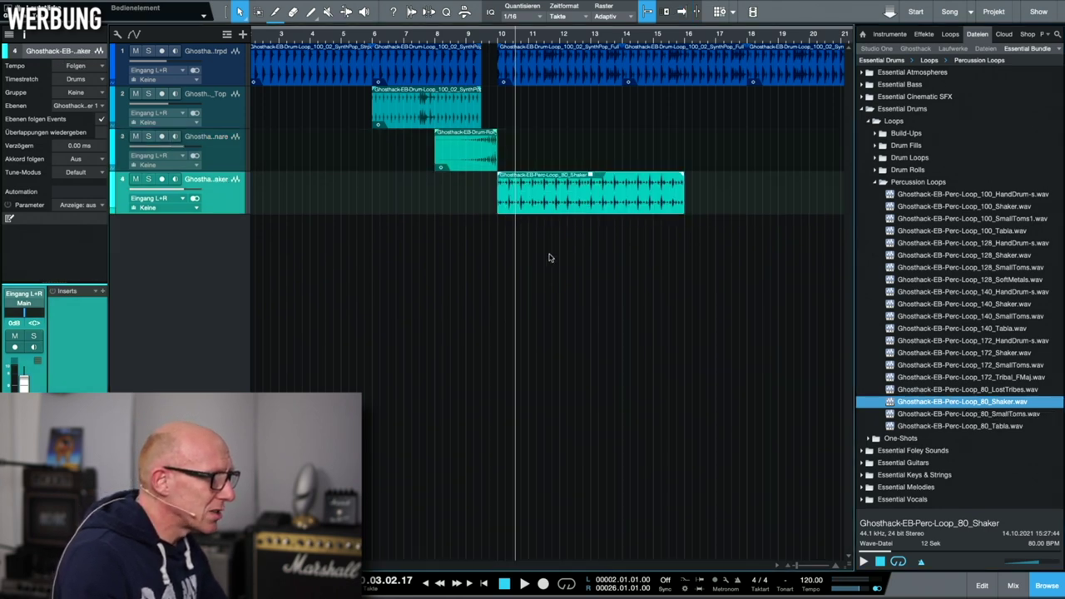
pyautogui.click(100, 72)
pyautogui.click(88, 103)
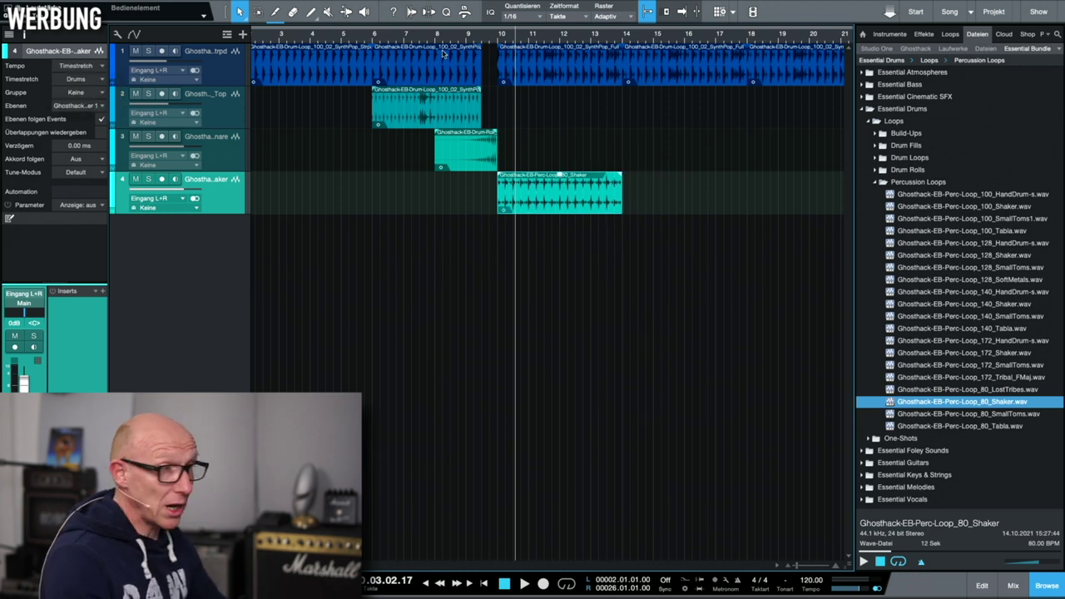
# Play from just before bar 8 through the drum roll into the new shaker loop
pyautogui.click(426, 35)
pyautogui.press('space')
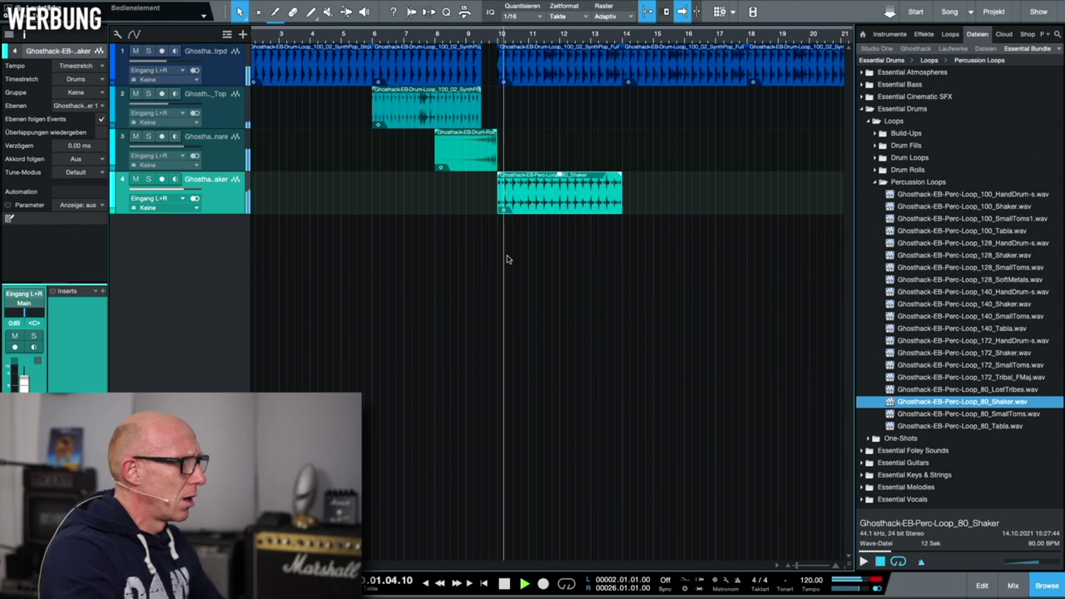
pyautogui.press('space')
# Show the mixer and lower the shaker channel to -11.1 dB while playing the transition at bar 10
pyautogui.press('F3')
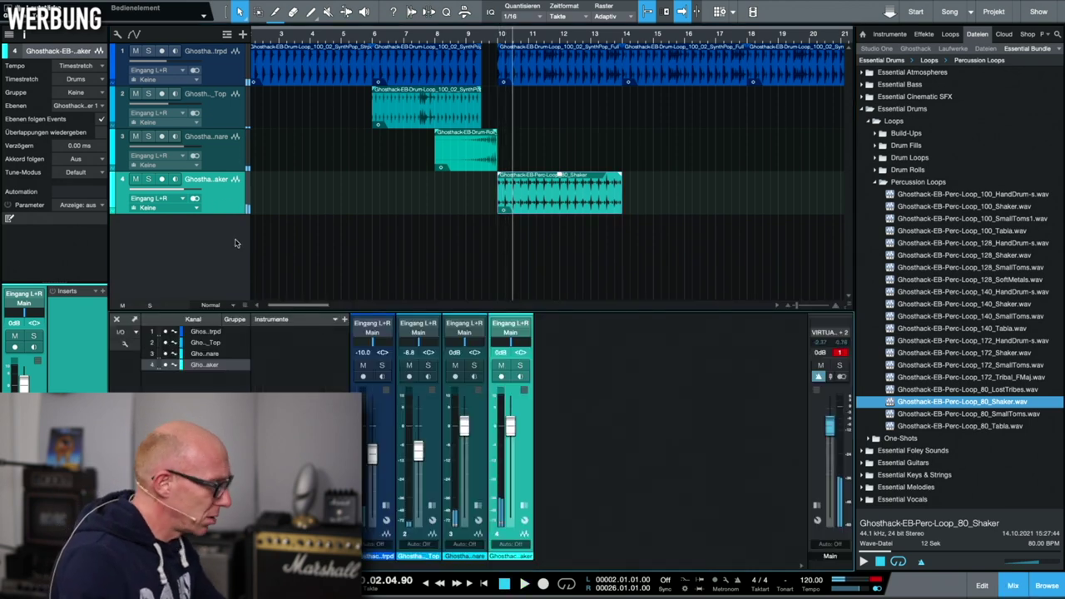
pyautogui.moveTo(513, 427); pyautogui.dragTo(510, 453)
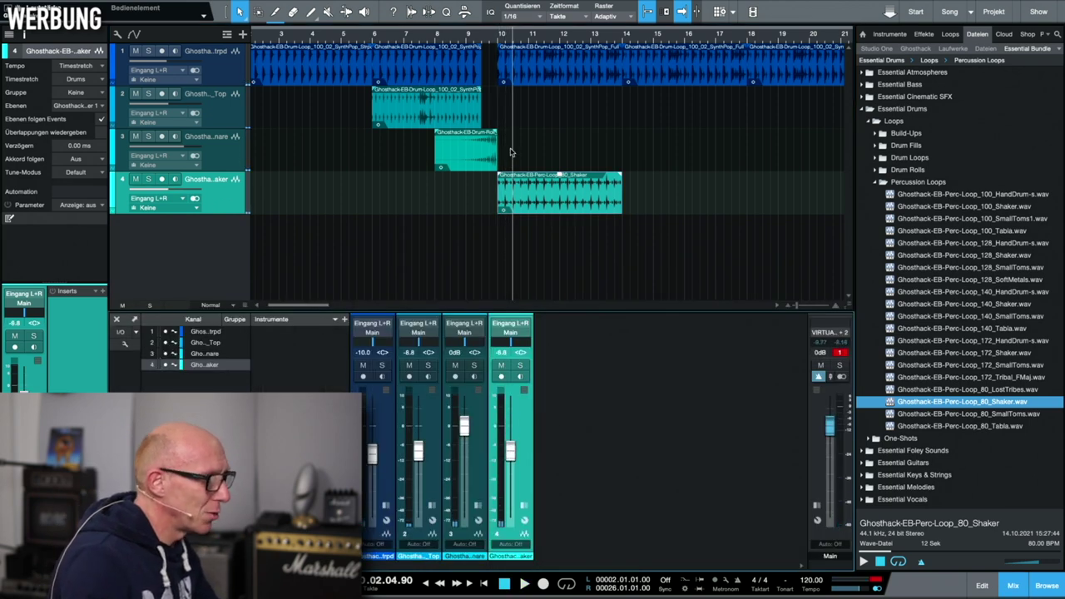
pyautogui.press('space')
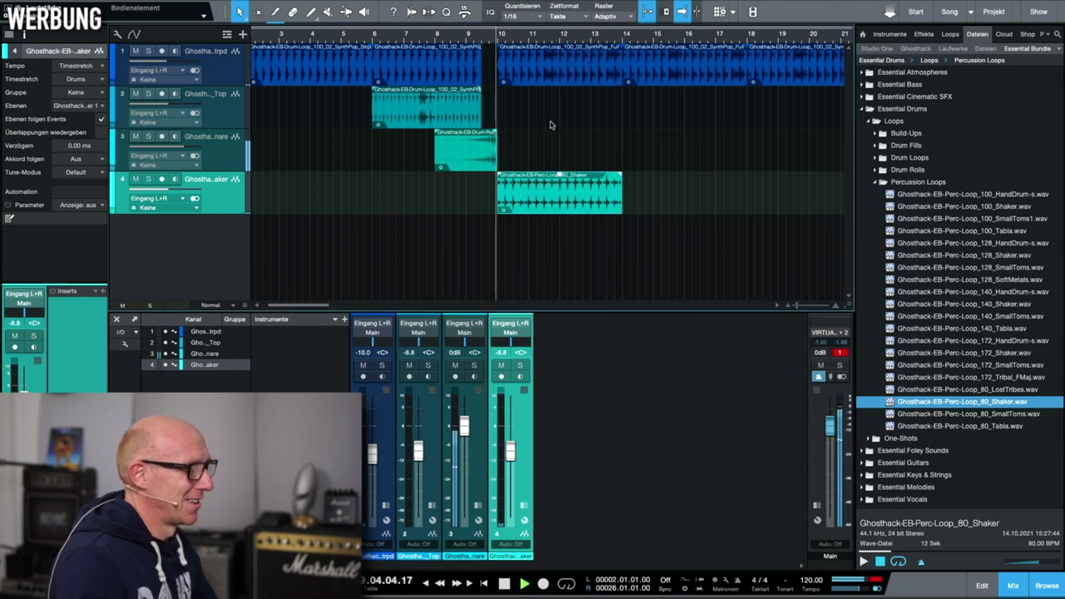
pyautogui.moveTo(511, 456); pyautogui.dragTo(514, 460)
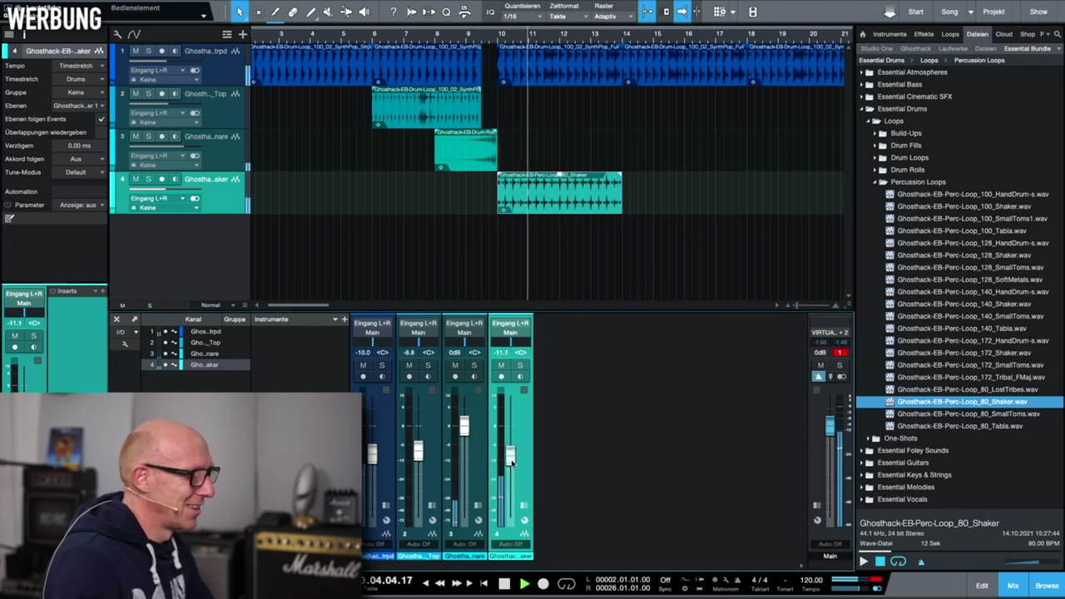
pyautogui.press('space')
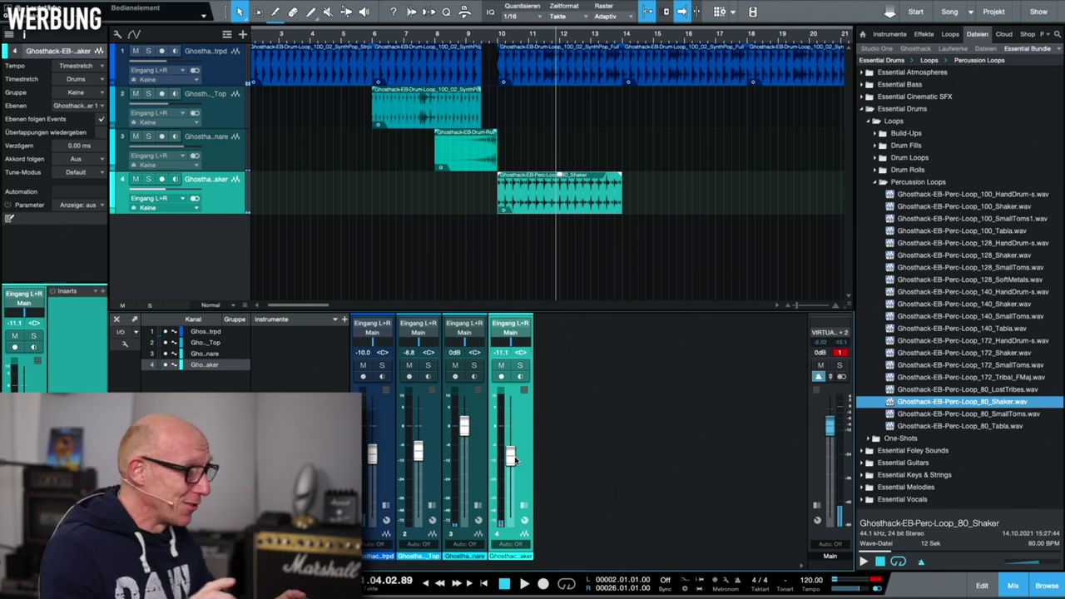
# Expand the shaker channel's inserts and add the MAutopan plug-in, searching for "autop"
pyautogui.click(523, 503)
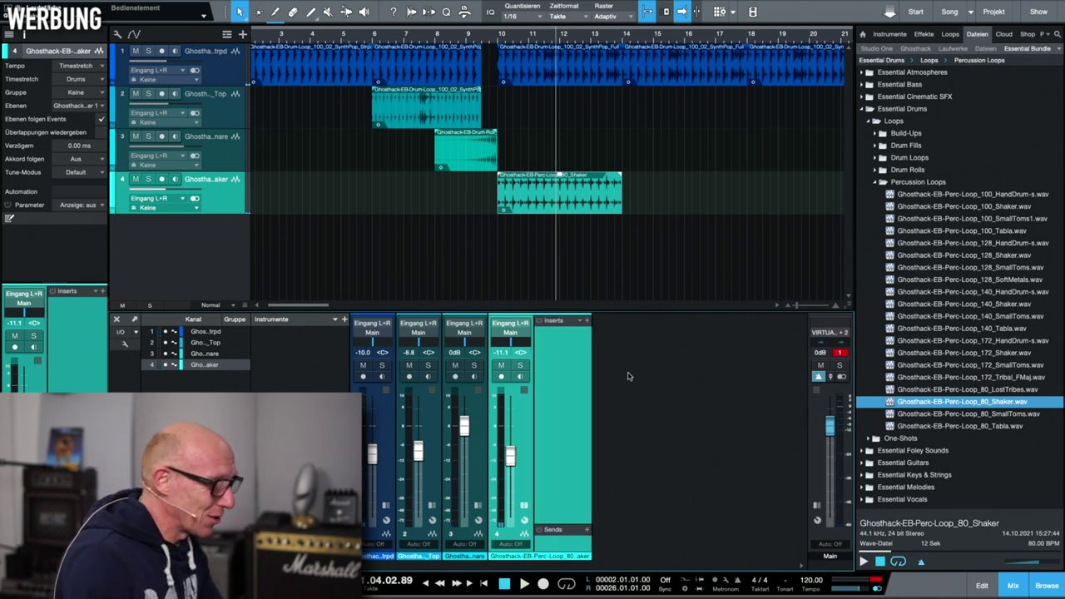
pyautogui.click(585, 321)
pyautogui.write('a')
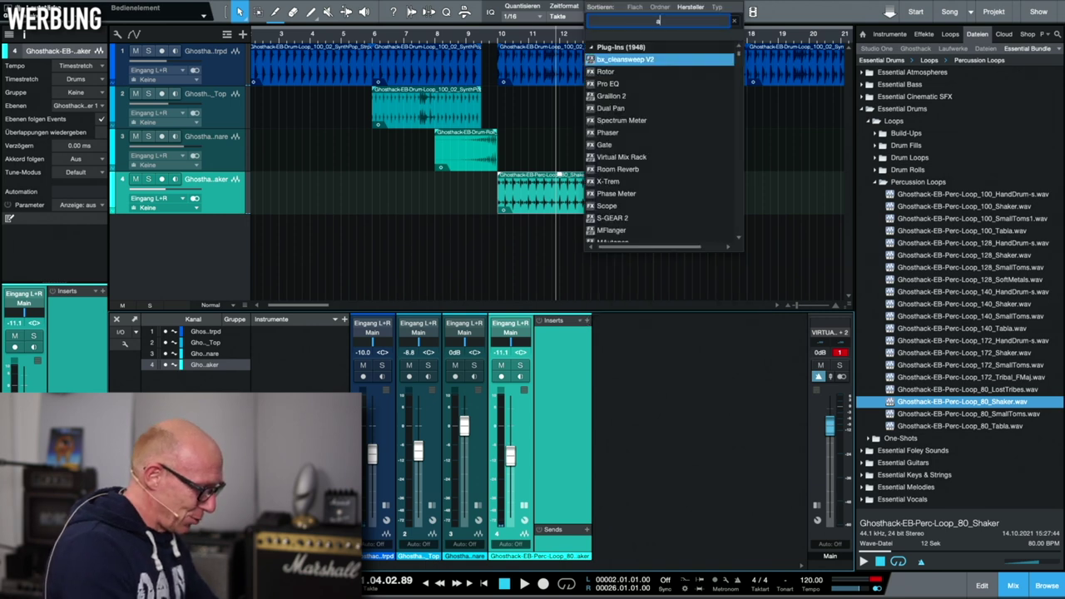
pyautogui.write('utop')
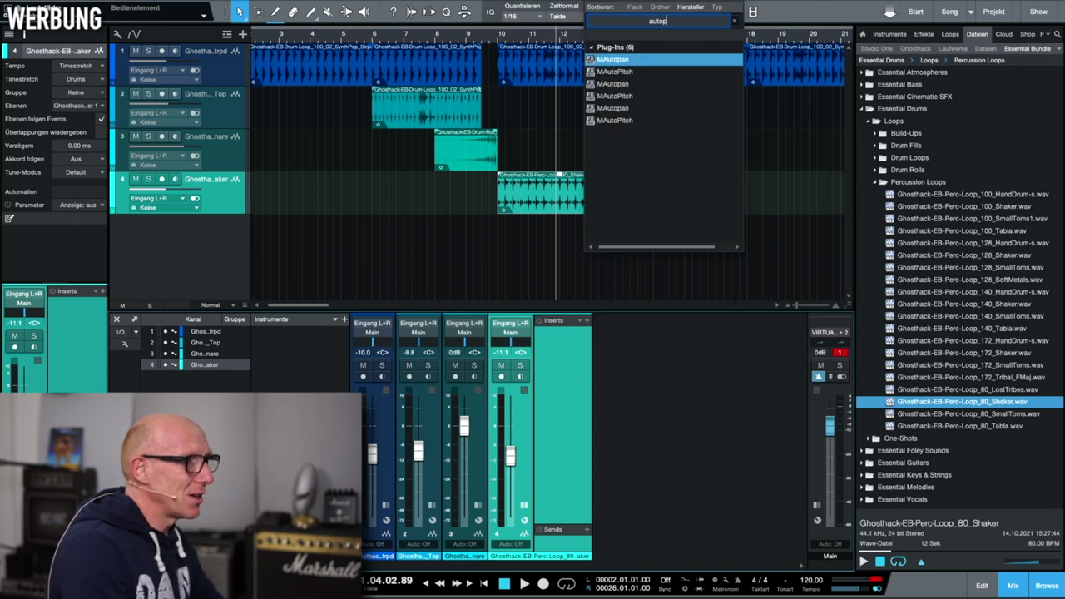
pyautogui.press('Up')
pyautogui.press('Down')
pyautogui.press('Return')
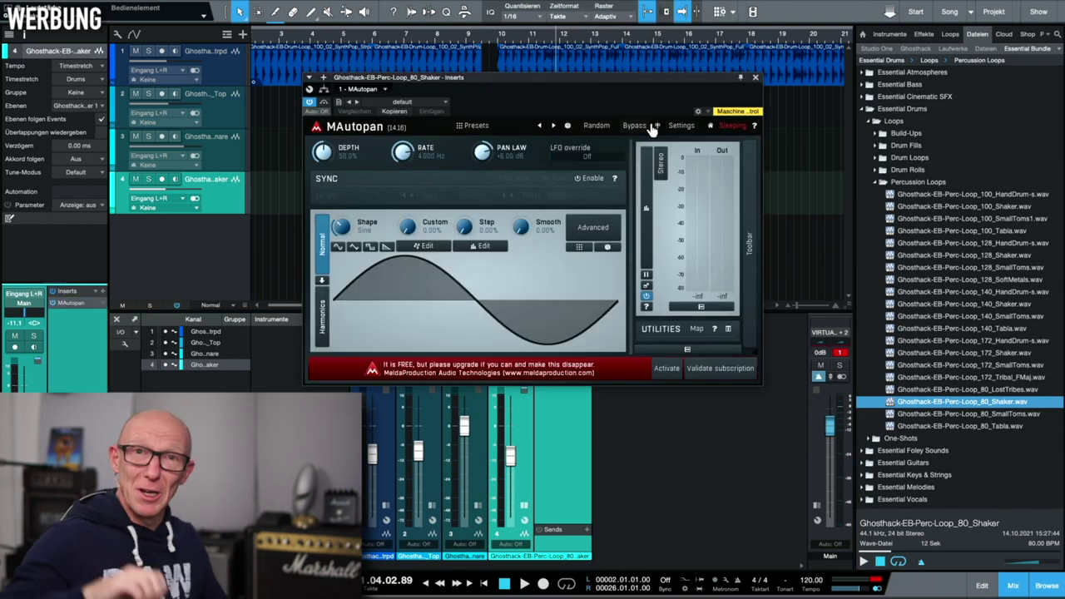
# Move the MAutopan window clear of the tracks, play the shaker from just before bar 10, and close the plug-in window
pyautogui.moveTo(573, 81); pyautogui.dragTo(612, 232)
pyautogui.click(487, 36)
pyautogui.press('space')
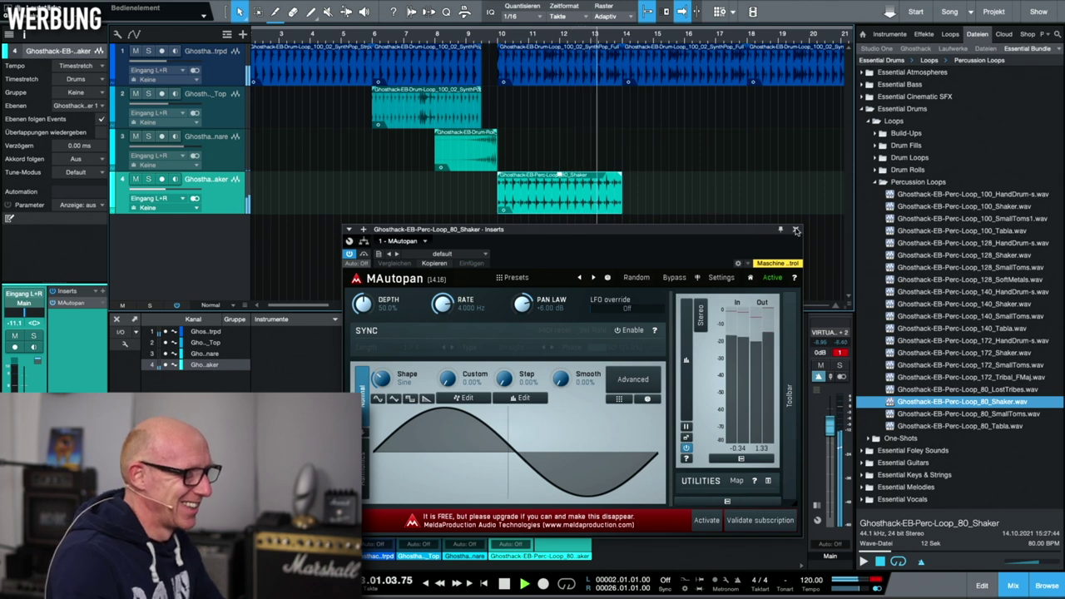
pyautogui.click(795, 230)
# Duplicate the shaker loop three times so it runs alongside the Full loops from bar 10 to bar 26
pyautogui.scroll(-5, 620, 188)
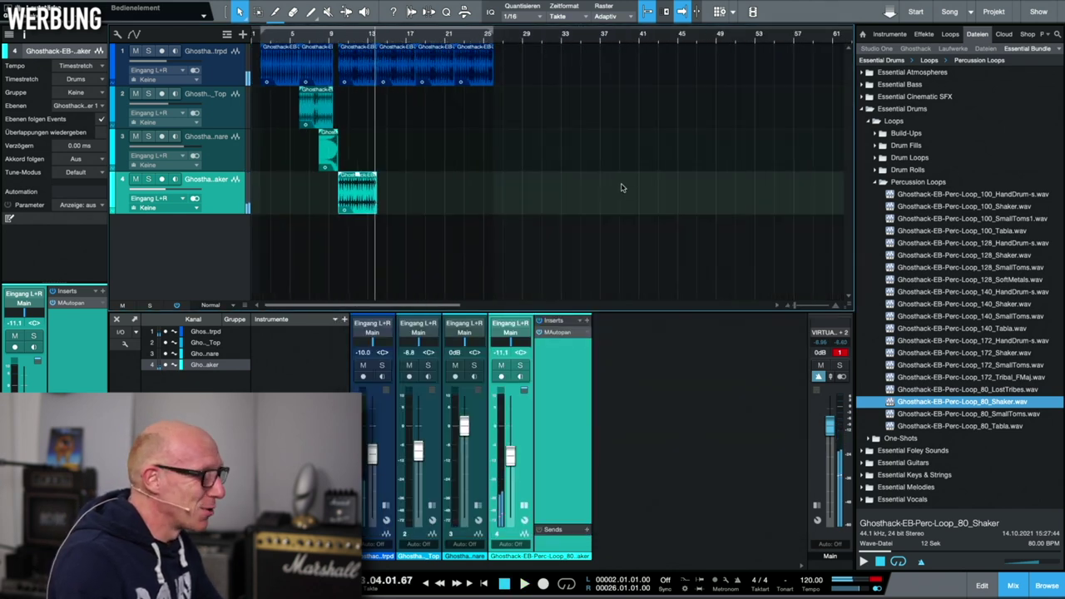
pyautogui.moveTo(352, 197); pyautogui.dragTo(439, 202)
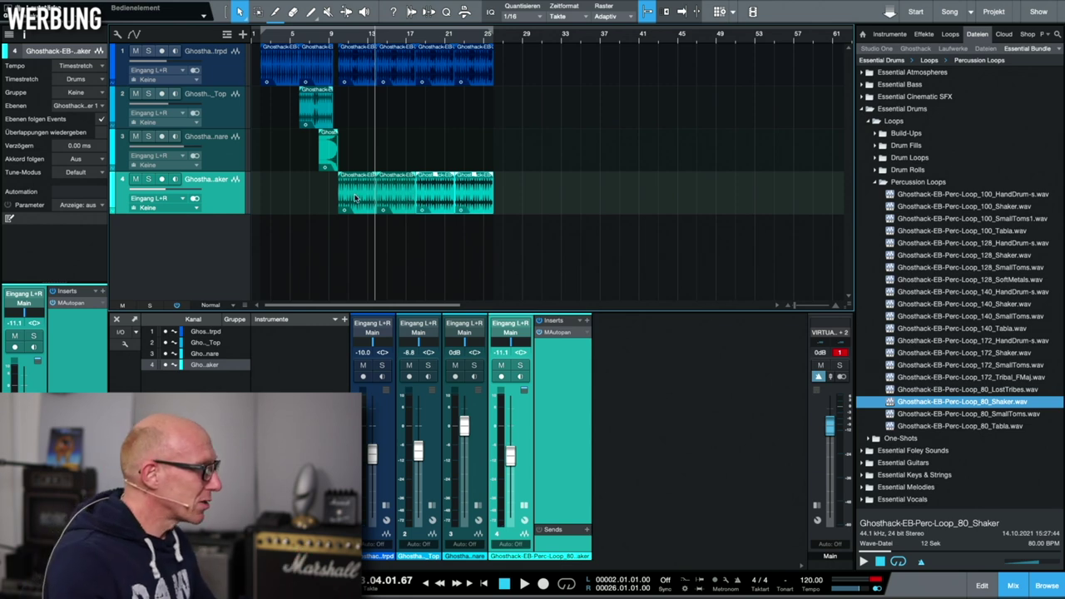
# Select all four drum and percussion tracks and colour them red
pyautogui.click(225, 76)
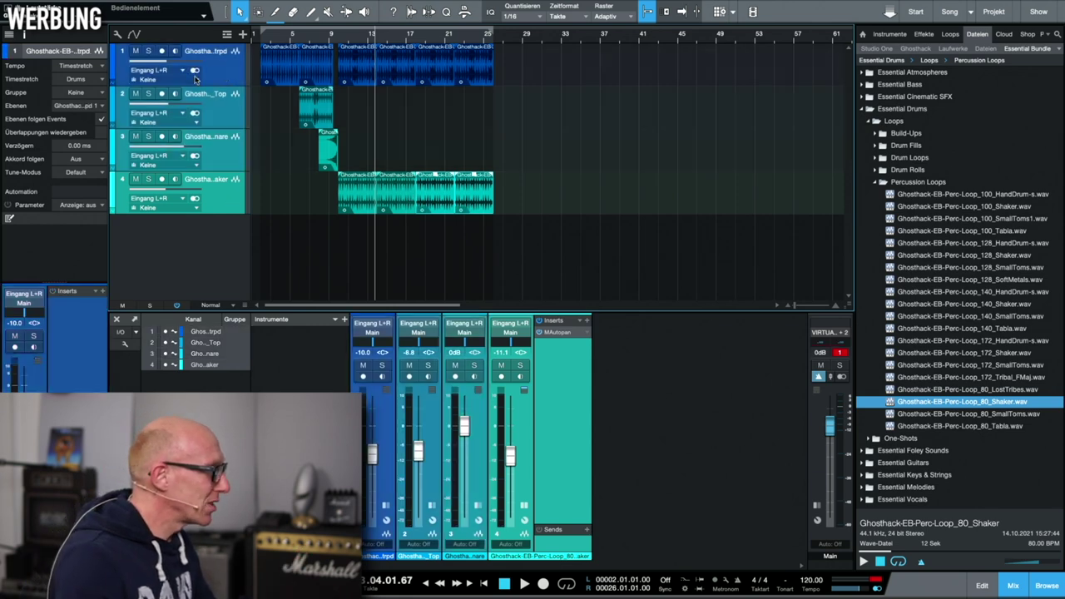
pyautogui.click(113, 72)
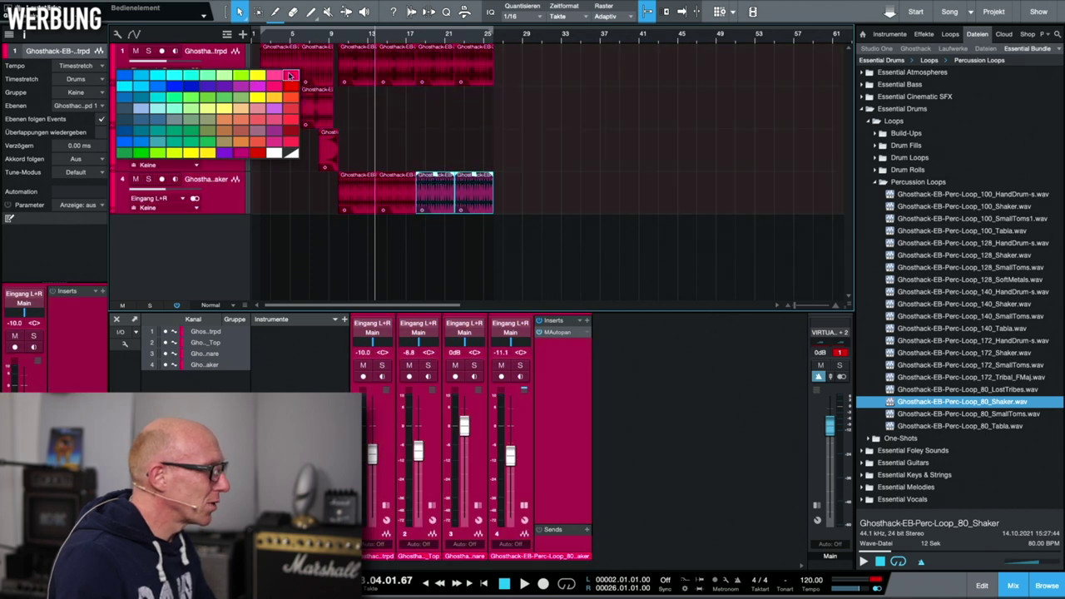
pyautogui.click(290, 86)
pyautogui.click(312, 228)
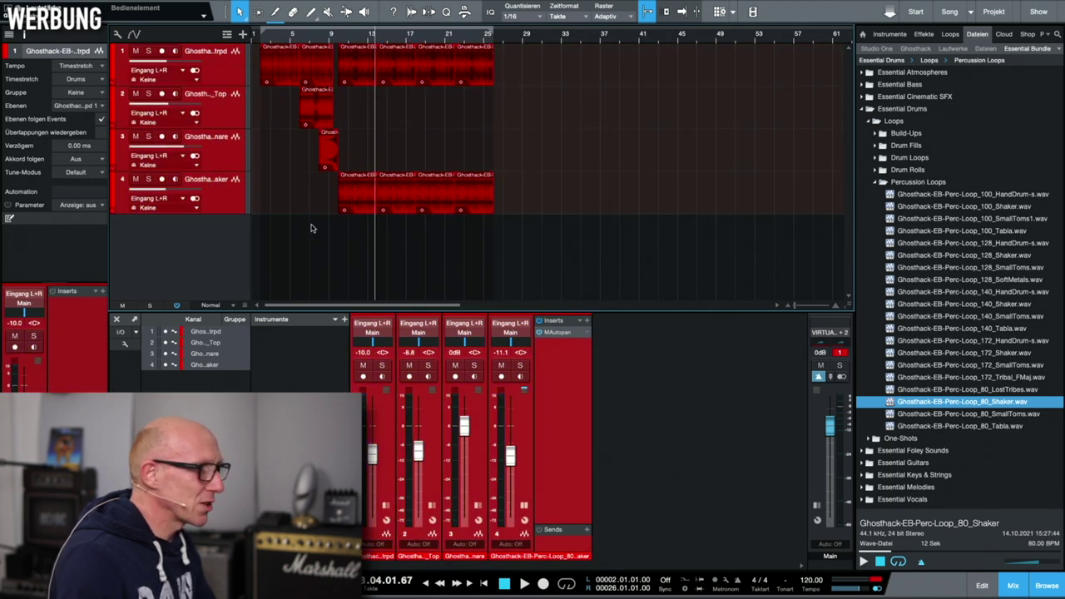
# Give only the shaker track an orange colour to set it apart from the other drum tracks
pyautogui.click(211, 191)
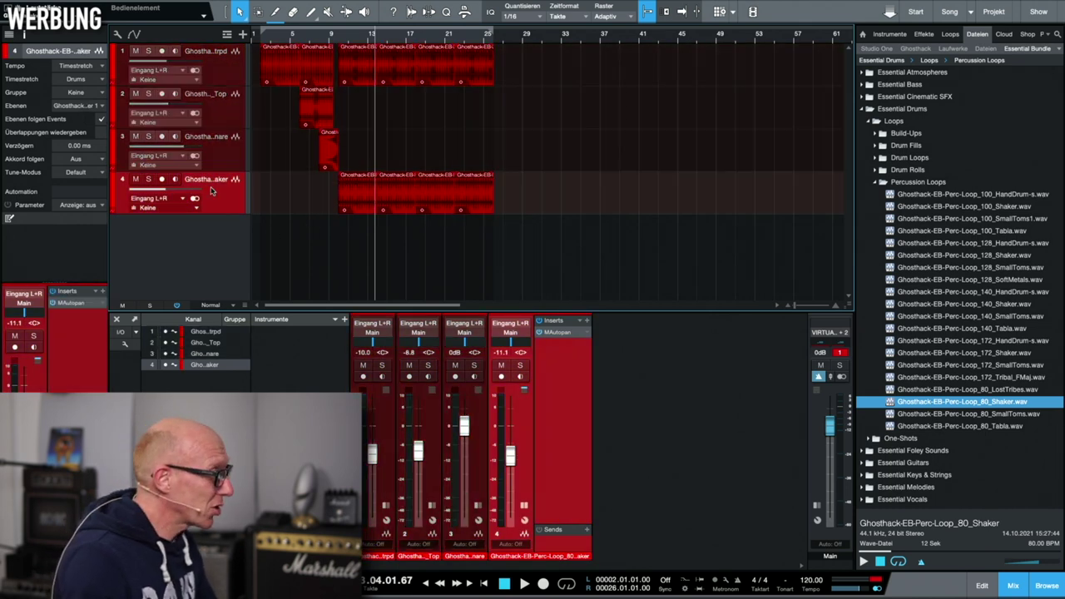
pyautogui.click(115, 200)
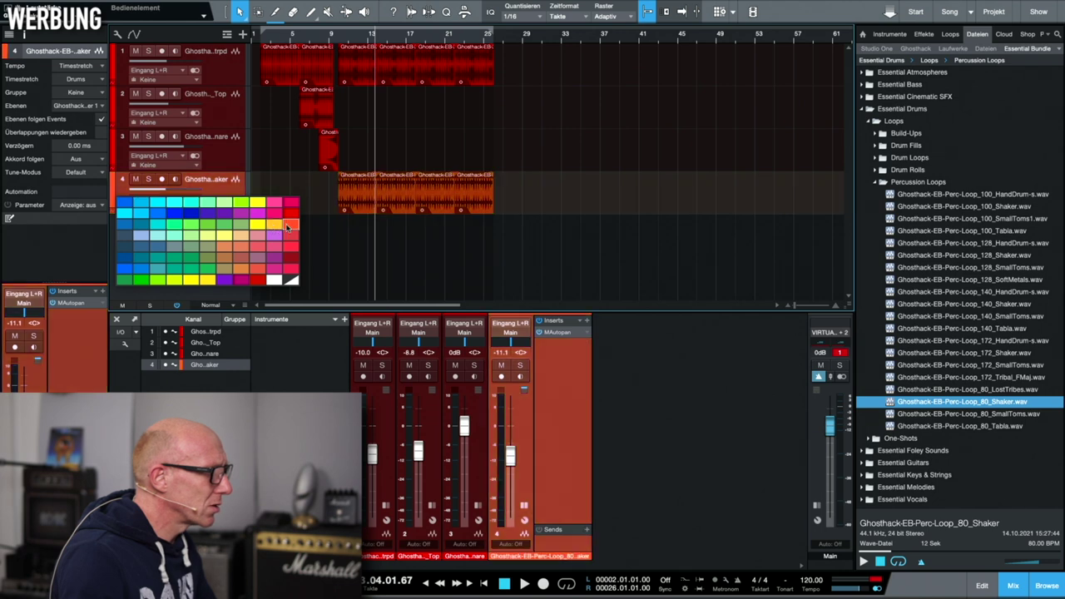
pyautogui.click(285, 228)
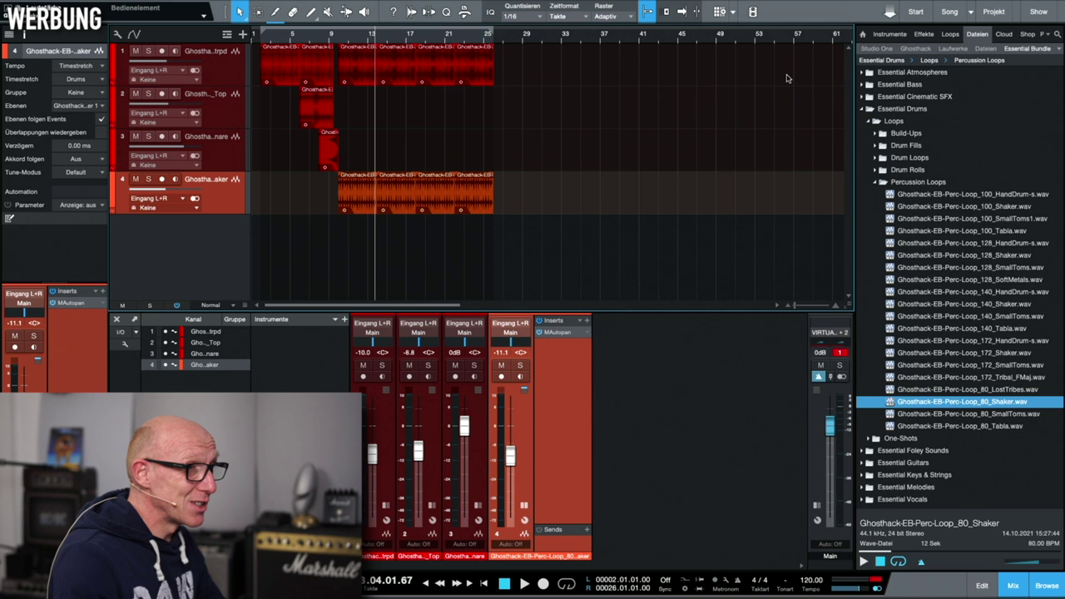
# Browse the Essential Bass loops and audition them from Bass_Loop_01 onwards, ending on Bass_Loop_06_Downtempo_80_Fm
pyautogui.click(863, 109)
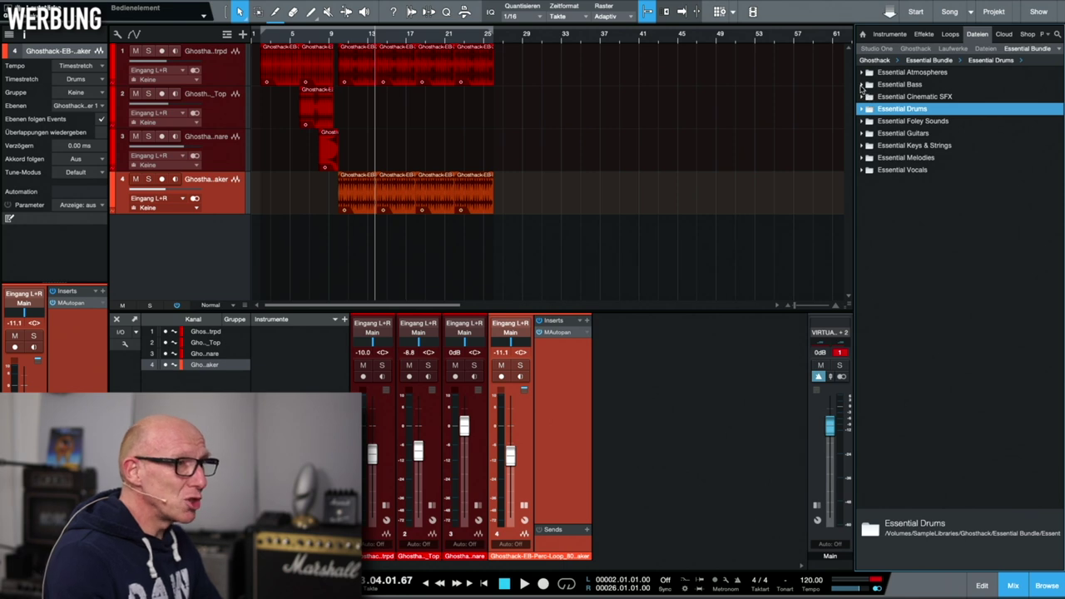
pyautogui.click(862, 85)
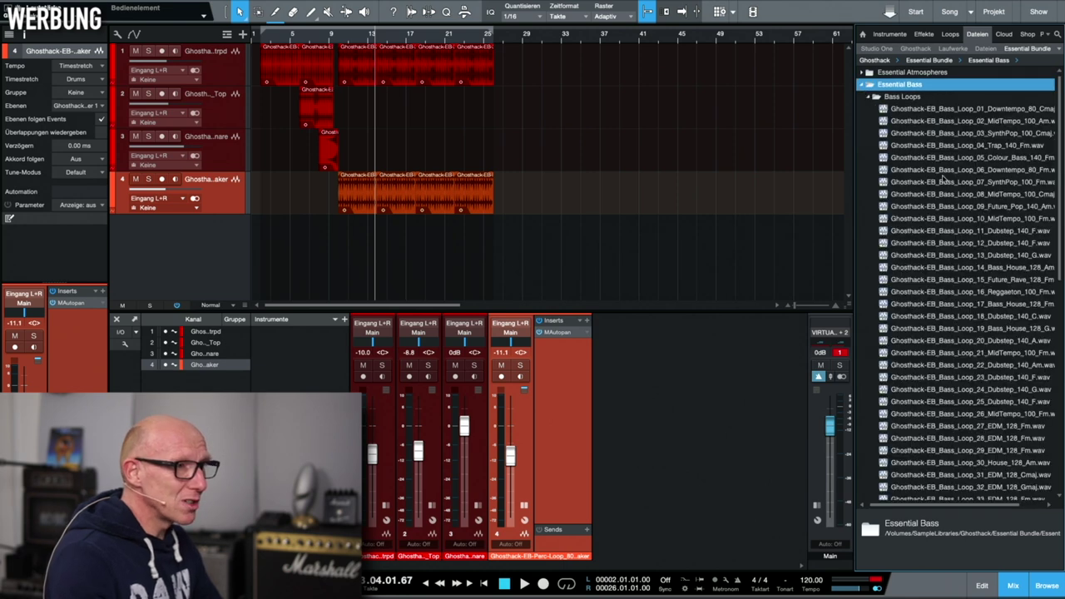
pyautogui.click(902, 111)
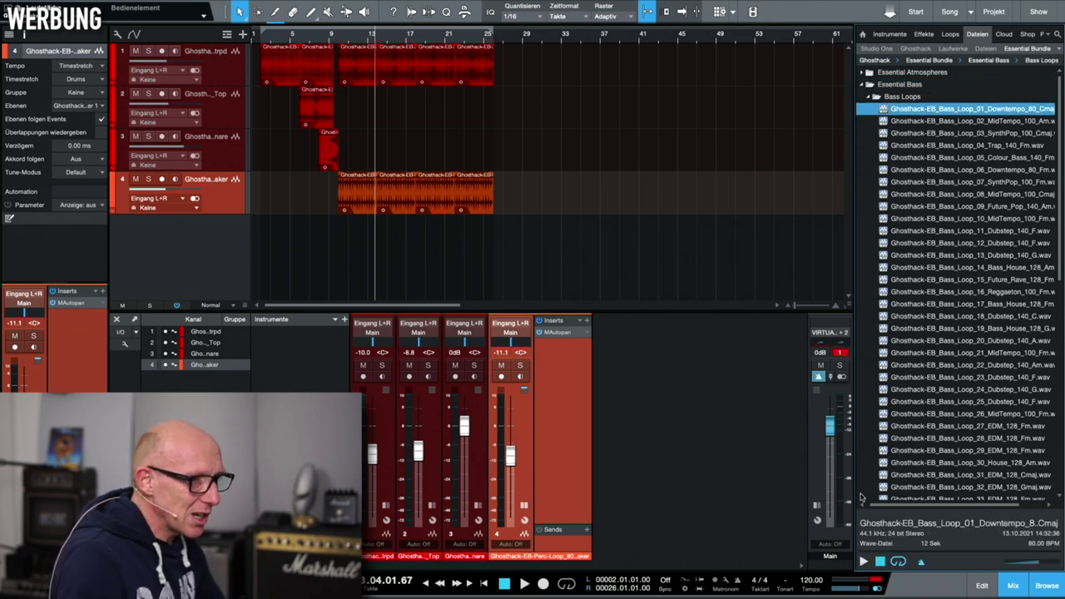
pyautogui.click(863, 561)
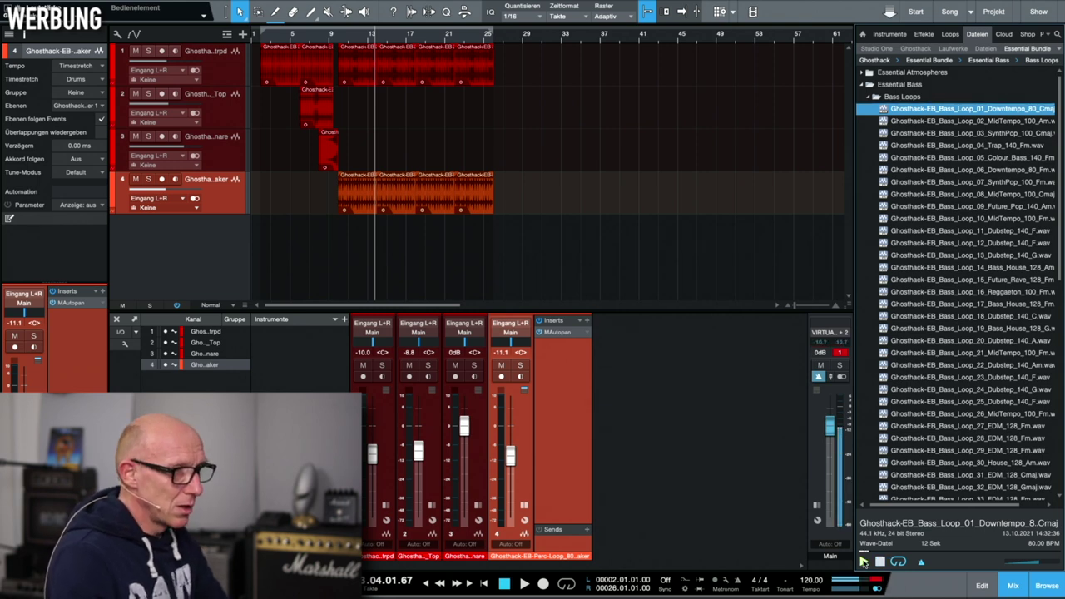
pyautogui.press('Down')
pyautogui.press('Down')
pyautogui.press('Down')
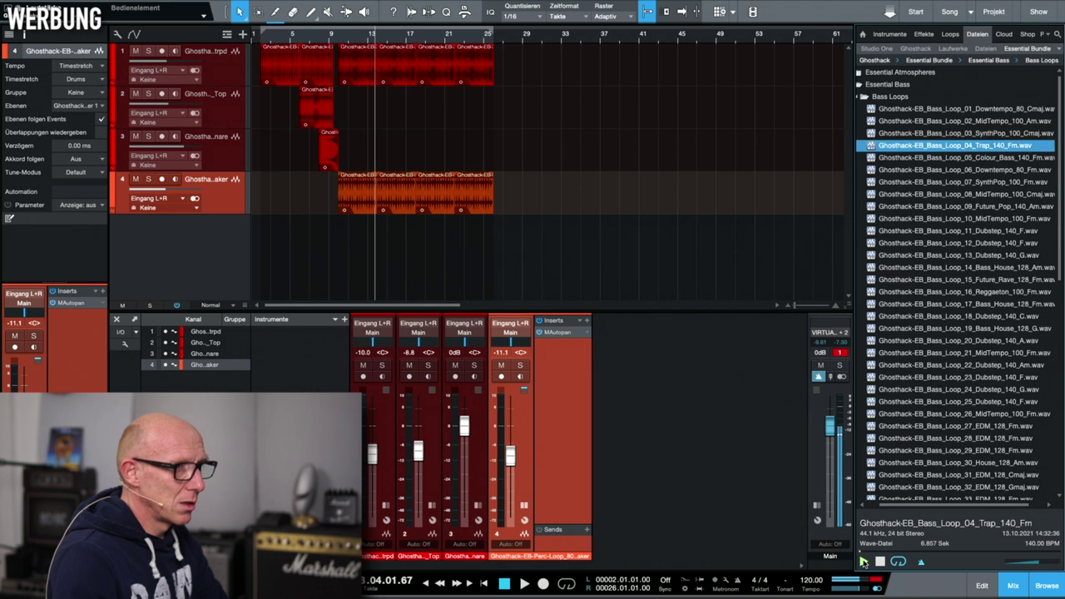
pyautogui.press('Down')
pyautogui.press('Down')
pyautogui.press('Down')
pyautogui.press('Up')
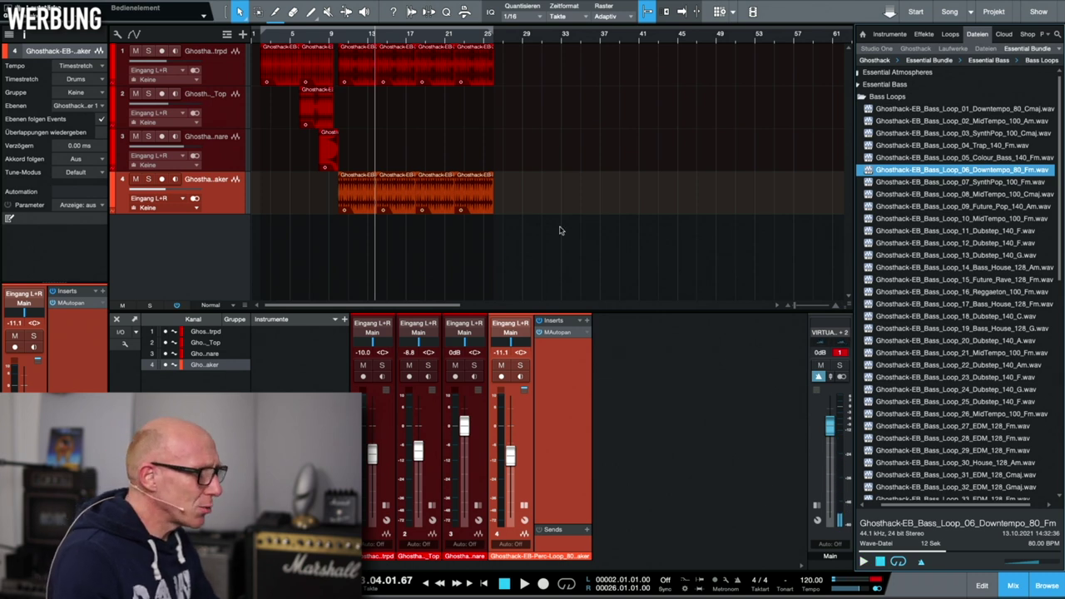
# Place Ghosthack-EB_Bass_Loop_06_Downtempo_80_Fm on a new track at bar 10 and set the track's tempo mode to Timestretch
pyautogui.moveTo(952, 171); pyautogui.dragTo(366, 246)
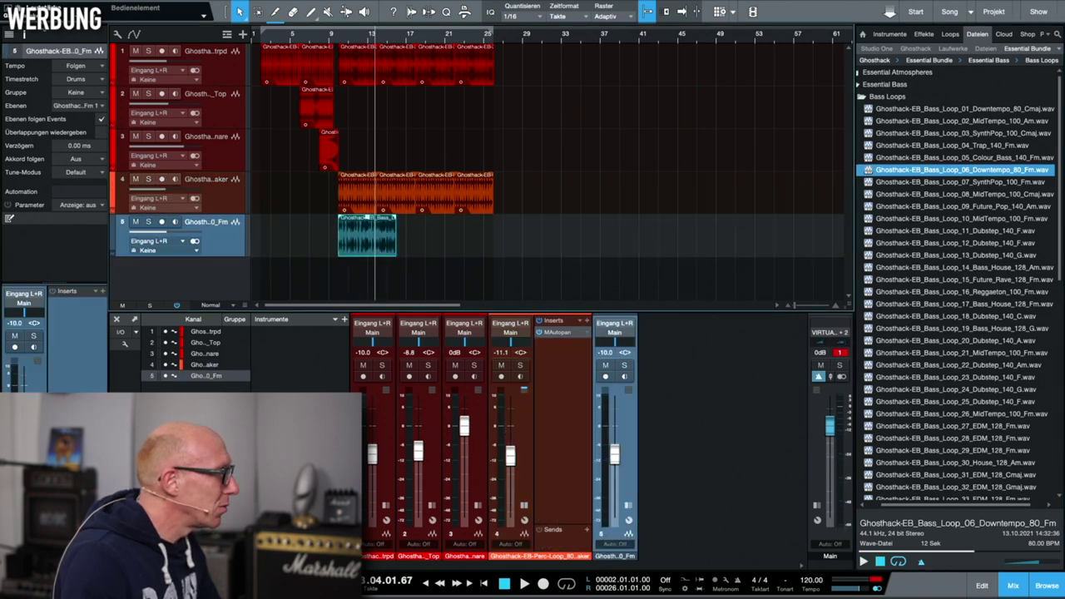
pyautogui.click(91, 69)
pyautogui.click(95, 94)
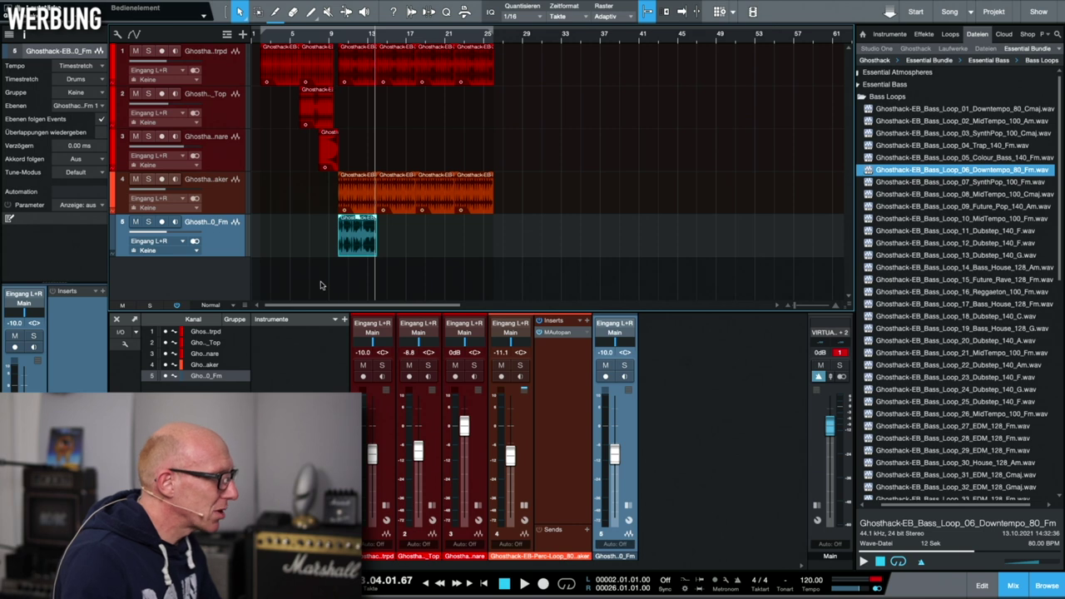
# Colour the bass track yellow and duplicate its loop once, directly after the first
pyautogui.click(116, 241)
pyautogui.click(203, 277)
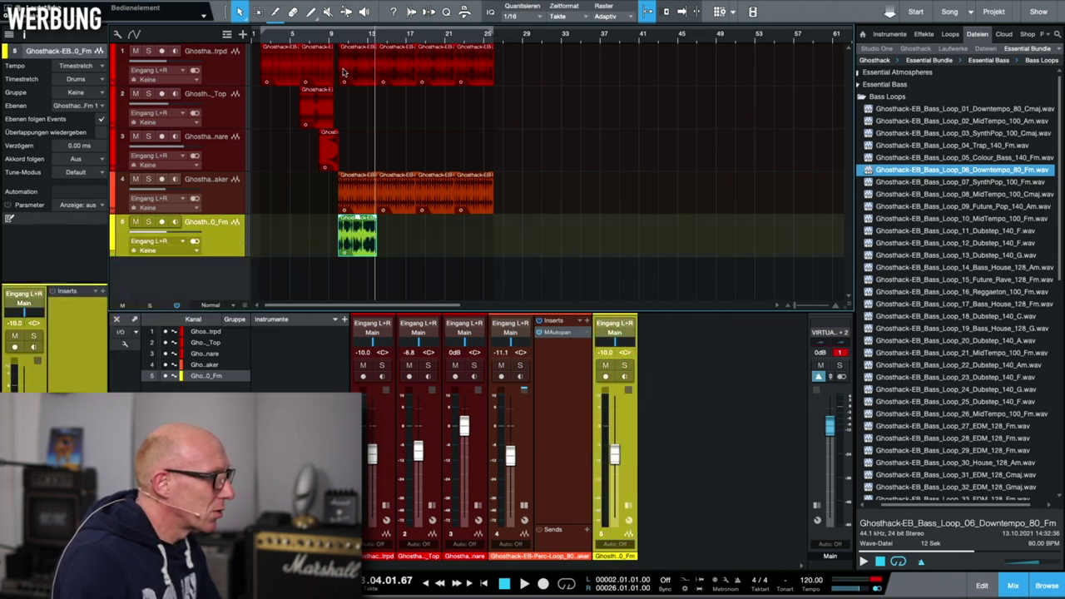
pyautogui.moveTo(363, 248); pyautogui.dragTo(402, 250)
# Play the song from just before bar 10 while duplicating both bass loops to fill the track up to bar 26
pyautogui.click(327, 40)
pyautogui.press('space')
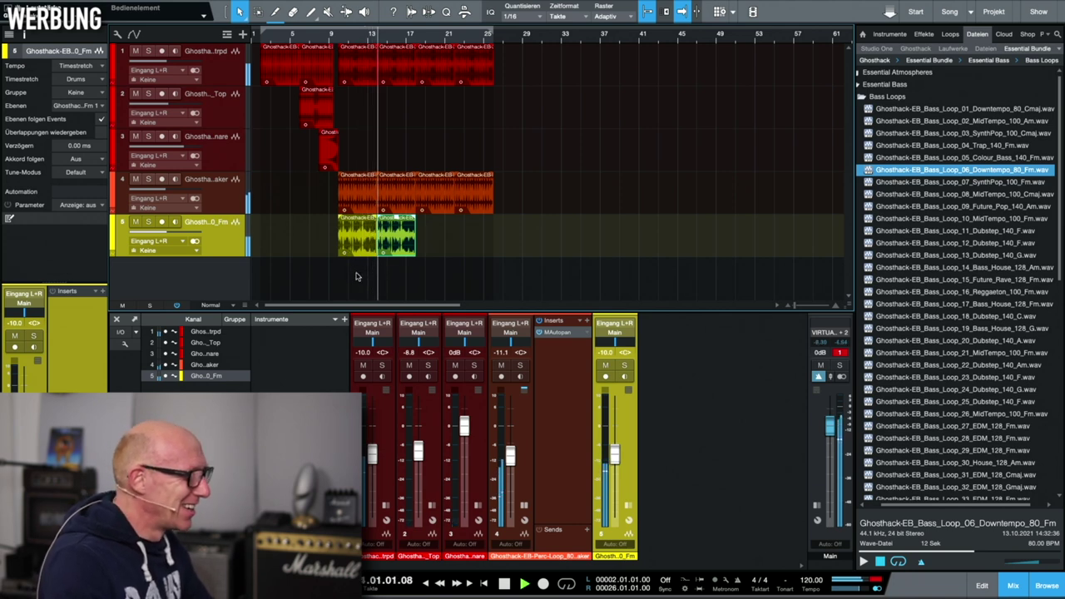
pyautogui.moveTo(358, 281); pyautogui.dragTo(423, 246)
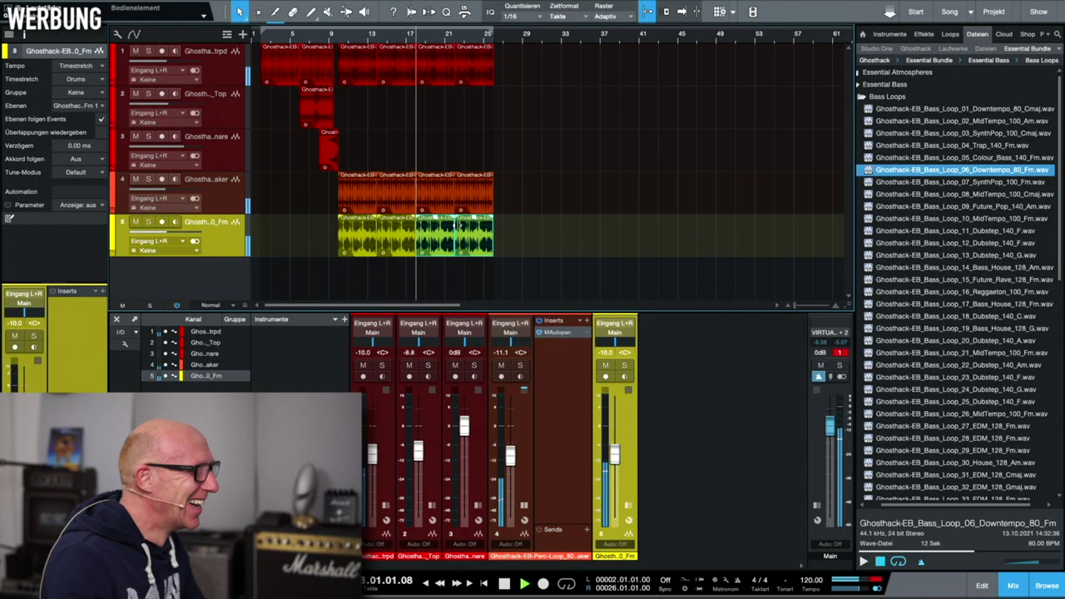
pyautogui.press('space')
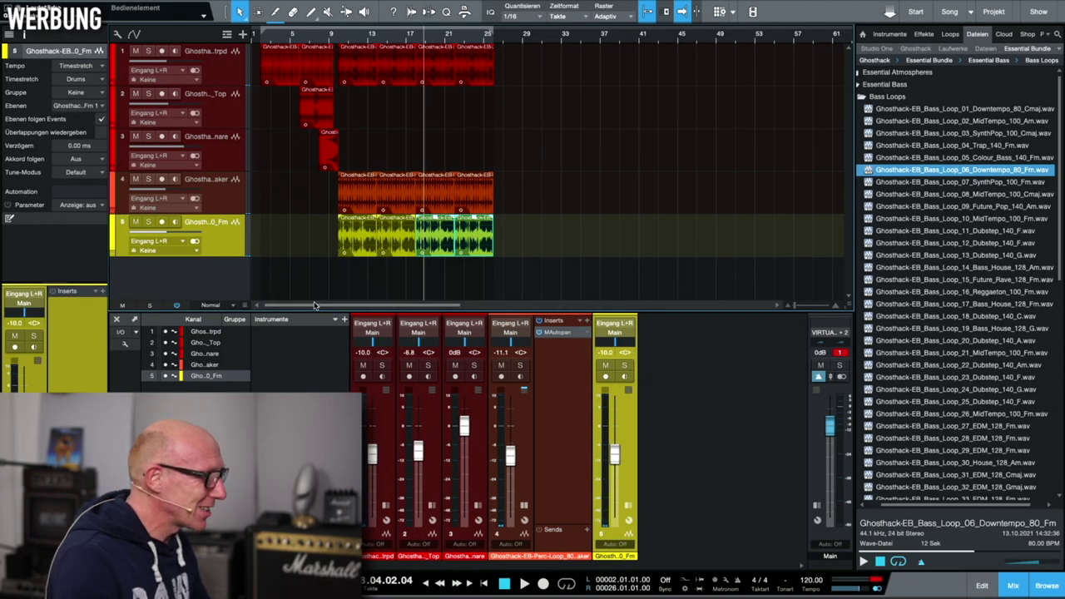
# Reduce the height of all tracks and open the 100 BPM E Guitar loops folder of Essential Guitars
pyautogui.scroll(-3, 244, 346)
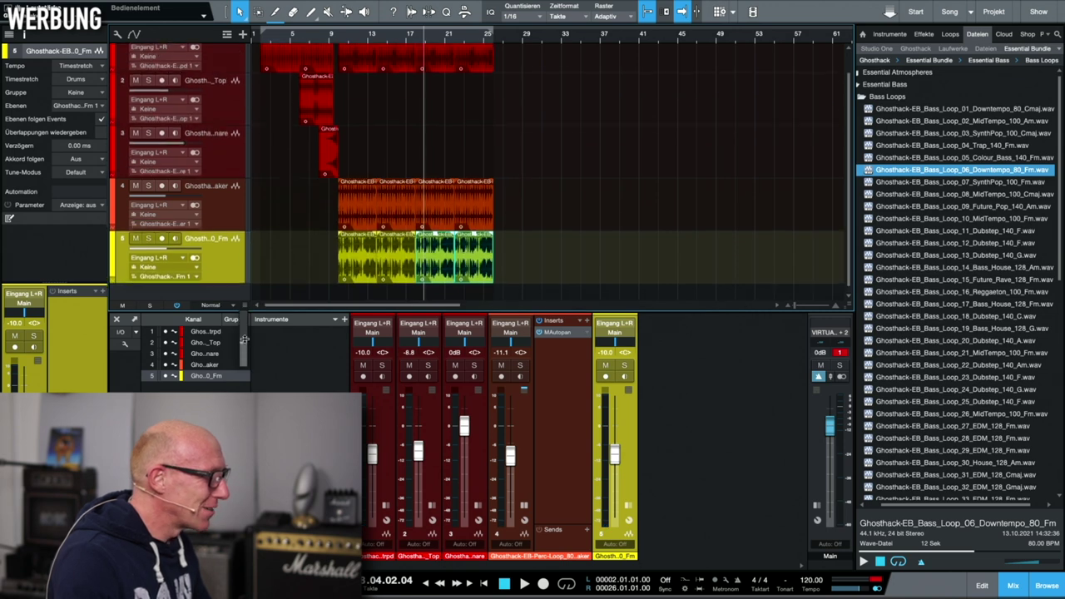
pyautogui.scroll(-2, 244, 346)
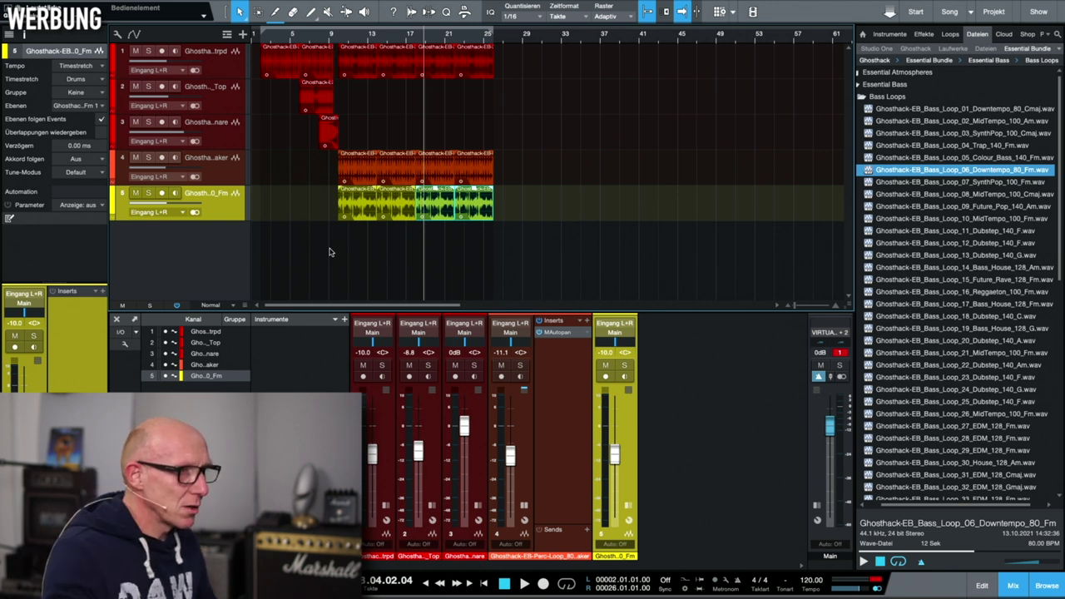
pyautogui.click(868, 98)
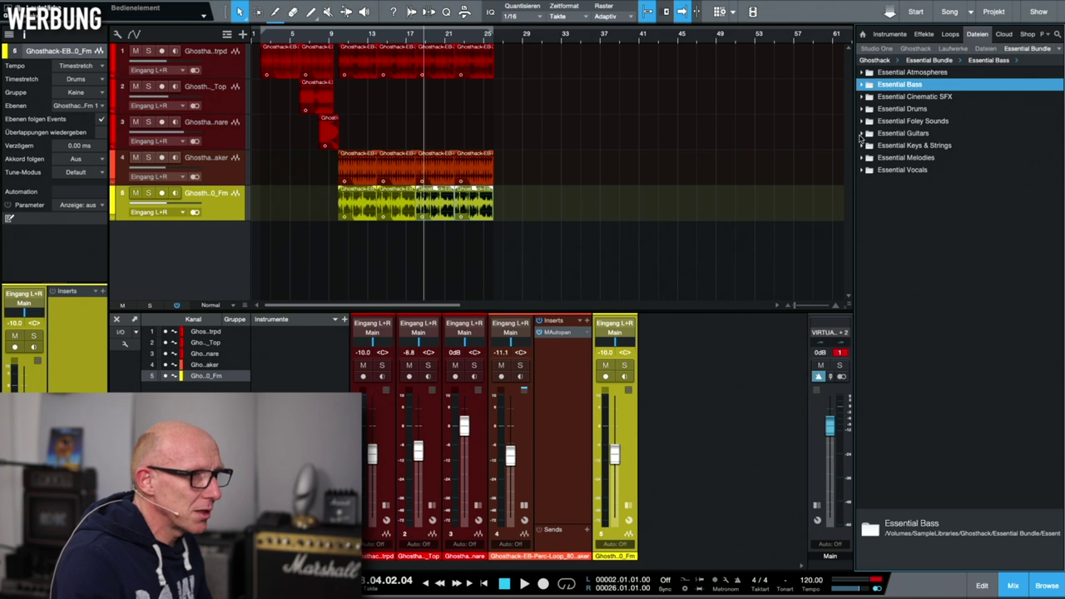
pyautogui.click(863, 135)
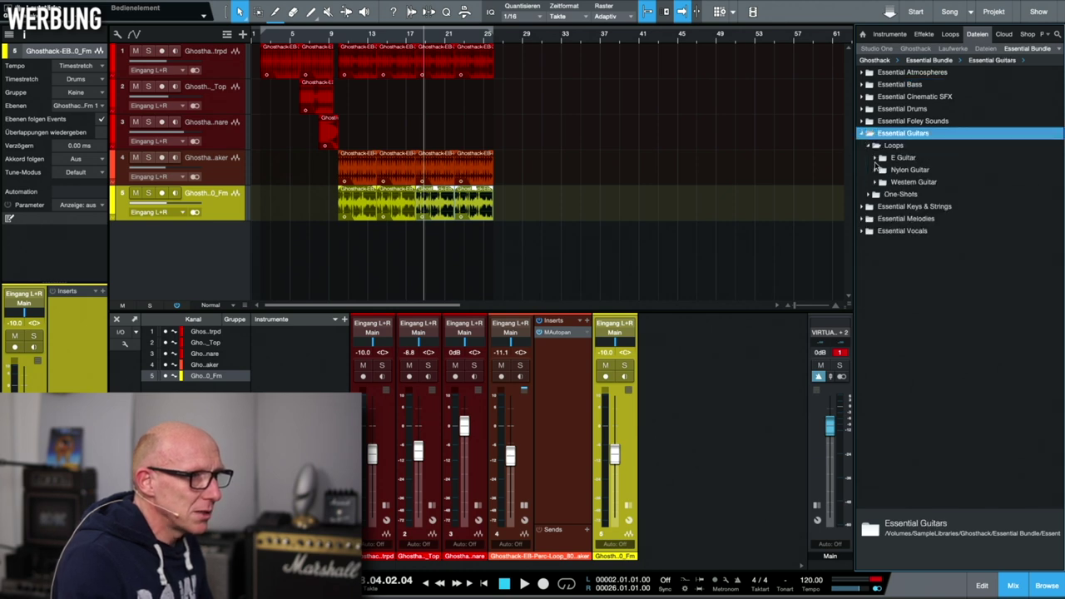
pyautogui.click(876, 159)
pyautogui.click(884, 171)
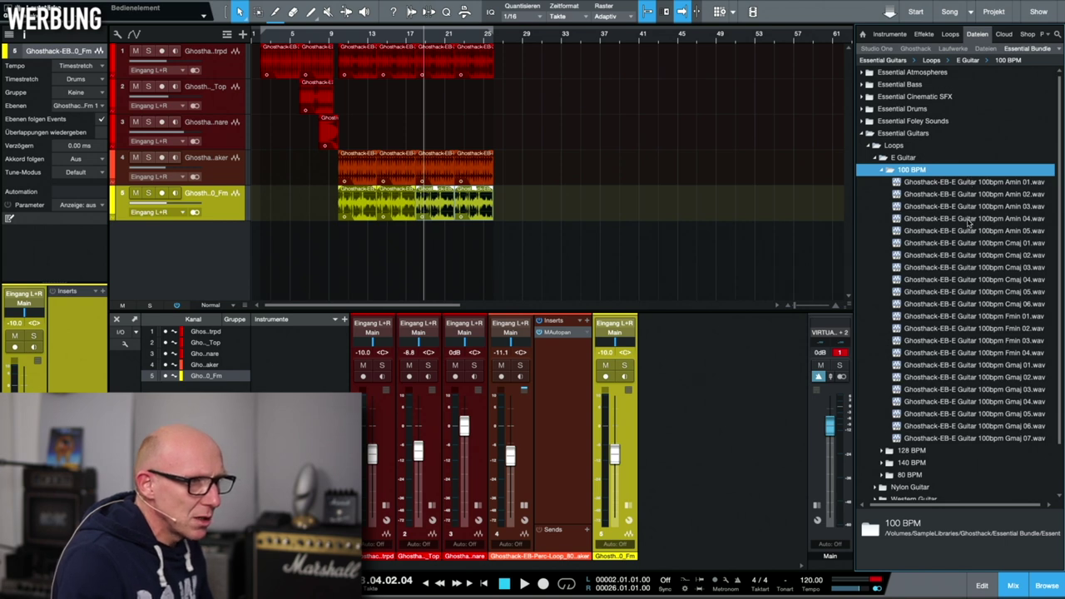
# Audition the E Guitar 100bpm loops Fmin 02, Fmin 03 and Fmin 04
pyautogui.click(943, 329)
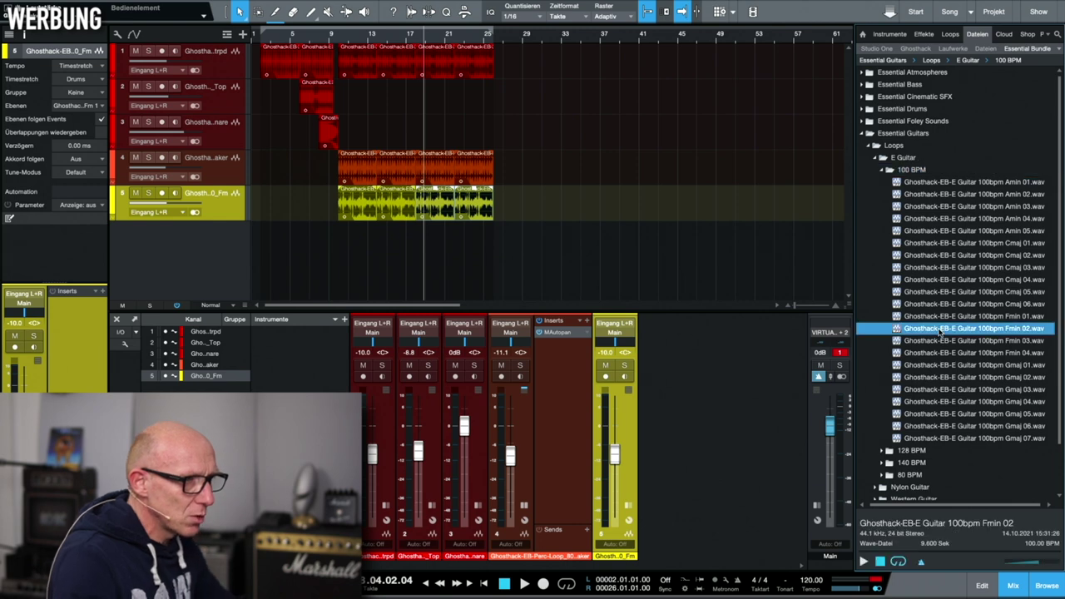
pyautogui.click(863, 562)
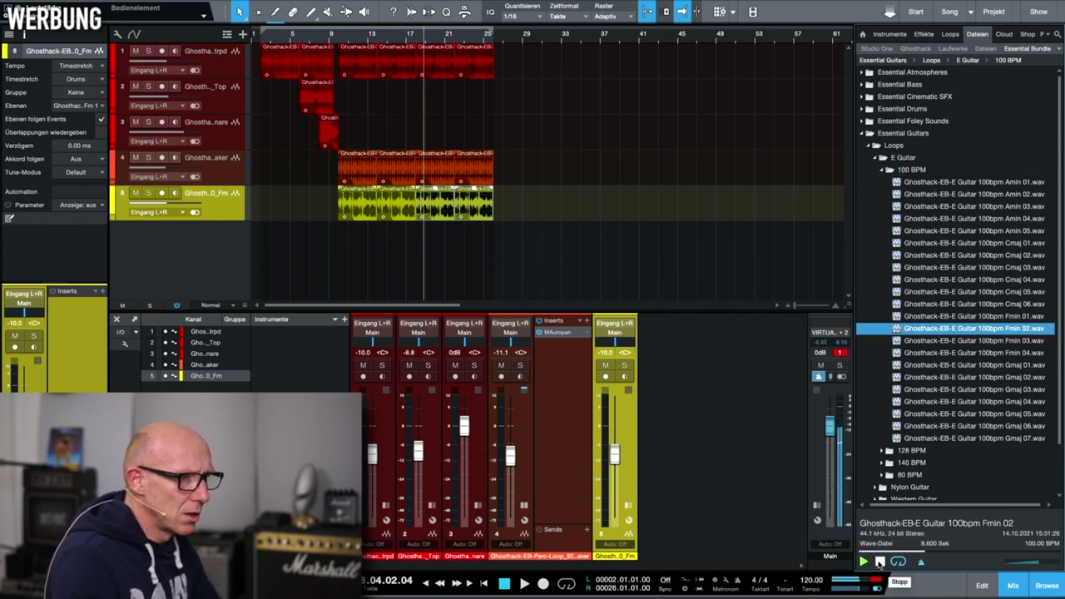
pyautogui.press('Down')
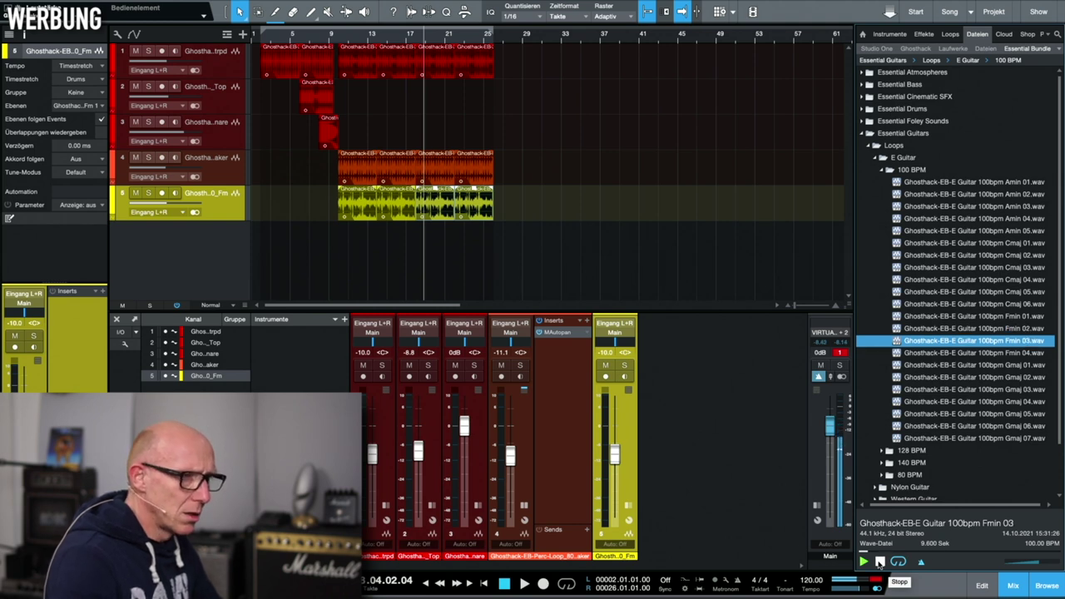
pyautogui.press('Down')
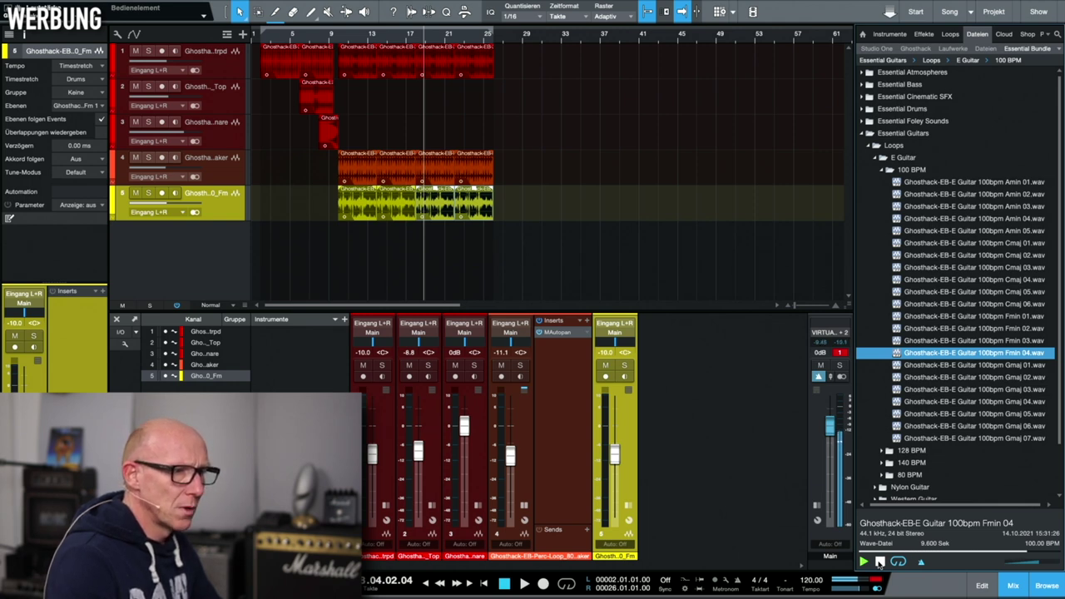
pyautogui.click(879, 561)
# Place Ghosthack-EB-E Guitar 100bpm Fmin 04 on a new track at bar 10 and set the track's tempo mode to Timestretch
pyautogui.moveTo(962, 356); pyautogui.dragTo(363, 264)
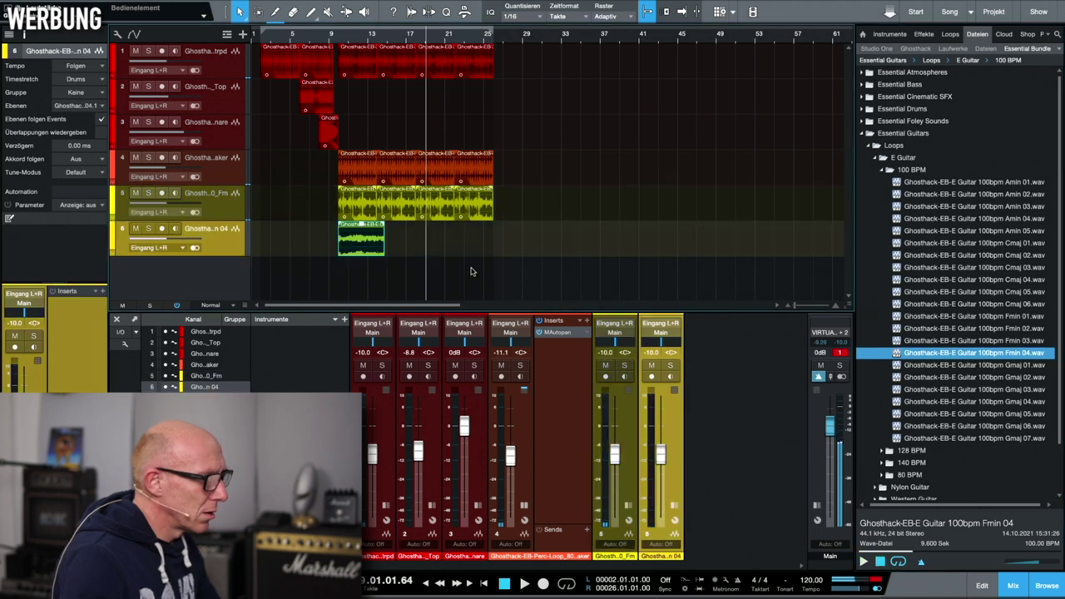
pyautogui.click(100, 66)
pyautogui.click(99, 103)
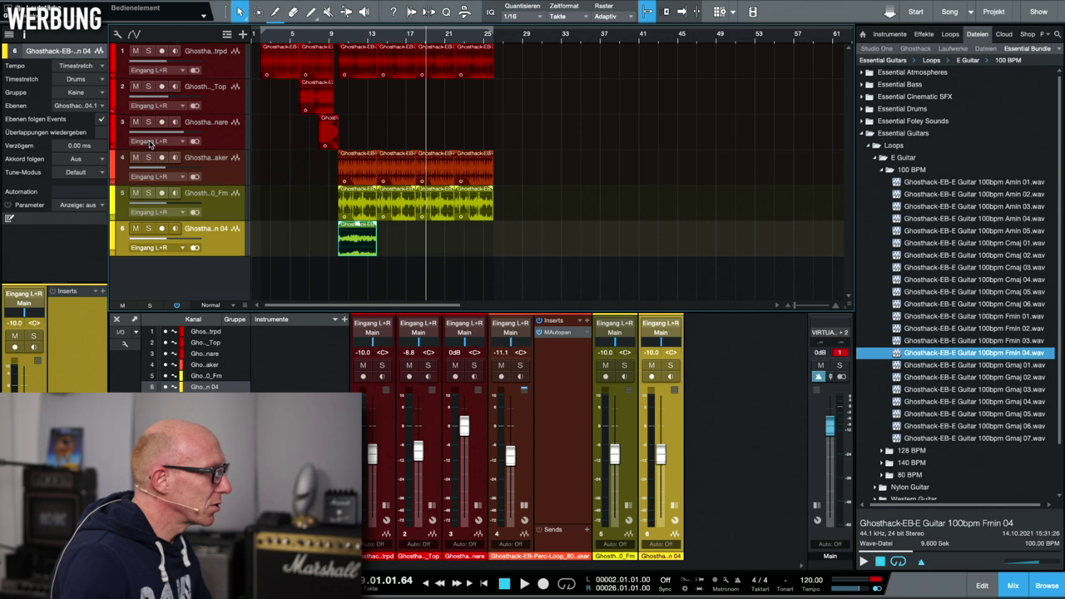
# Duplicate the guitar loop once, directly after the first, and colour the guitar track green
pyautogui.moveTo(357, 242); pyautogui.dragTo(396, 242)
pyautogui.click(111, 237)
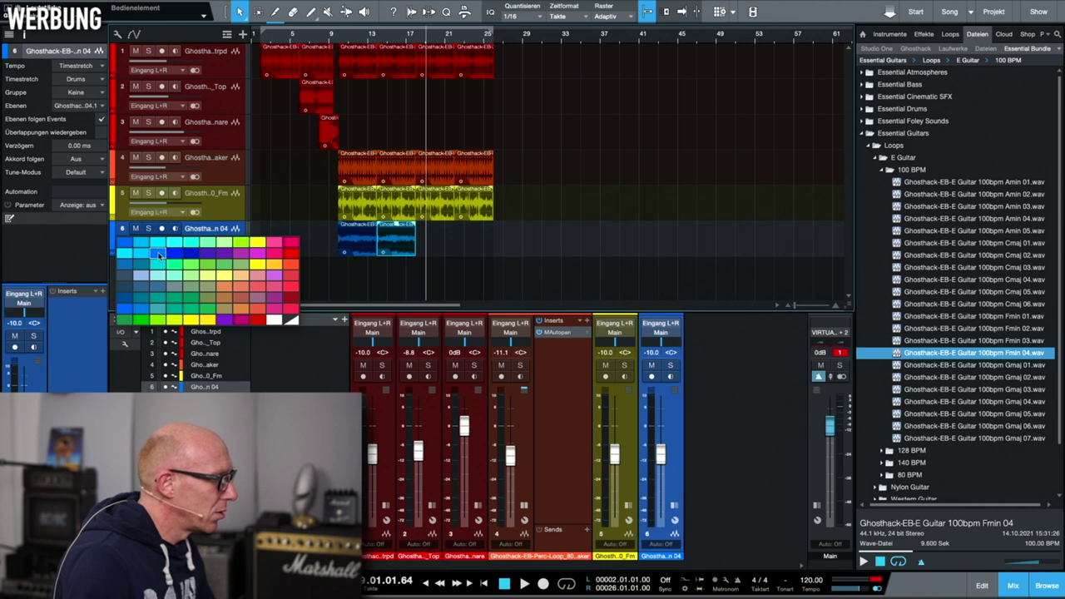
pyautogui.click(193, 268)
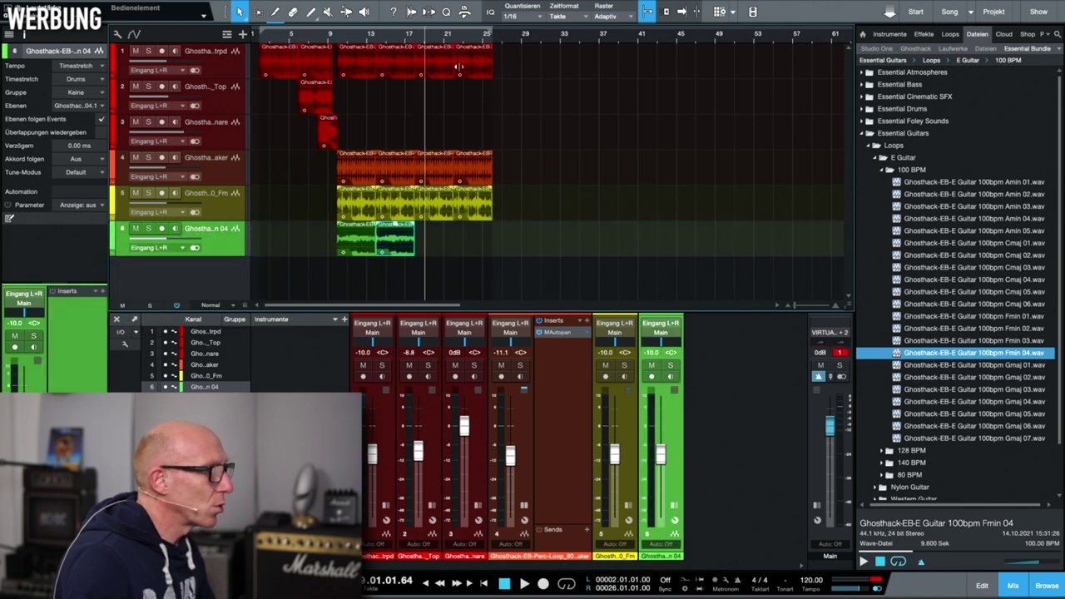
# Play the guitar with the other tracks from just before bar 10, and delete both guitar loops and their track
pyautogui.click(324, 35)
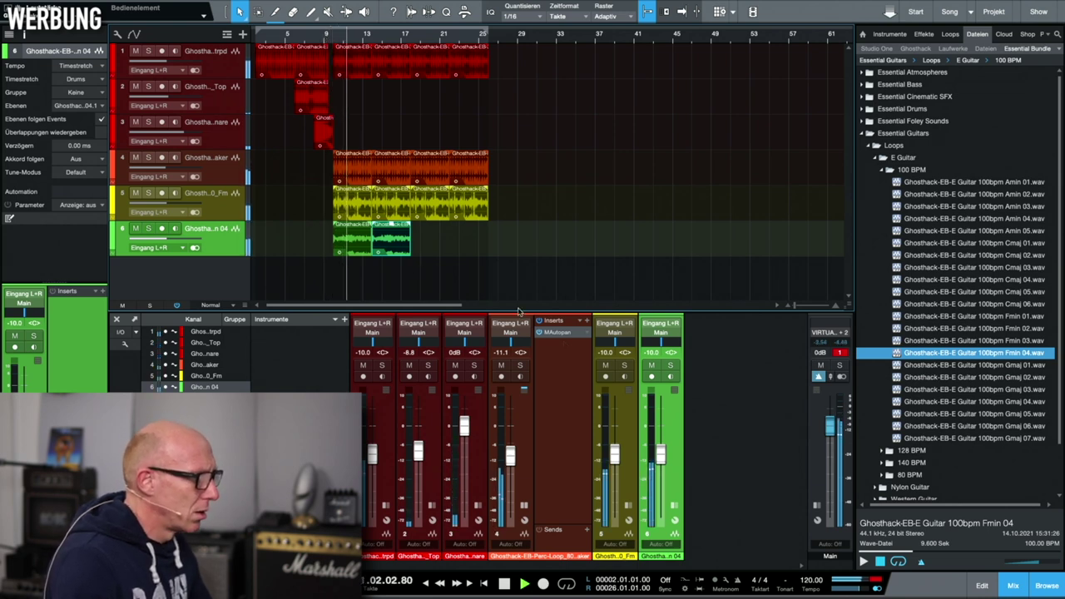
pyautogui.press('f')
pyautogui.moveTo(430, 290); pyautogui.dragTo(334, 221)
pyautogui.press('Delete')
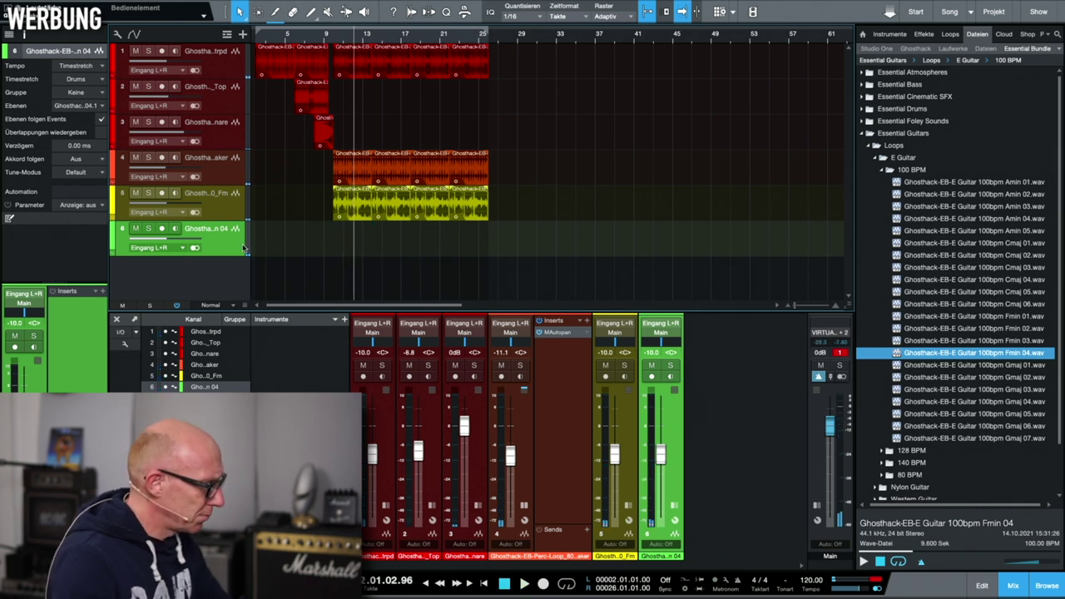
pyautogui.press('Delete')
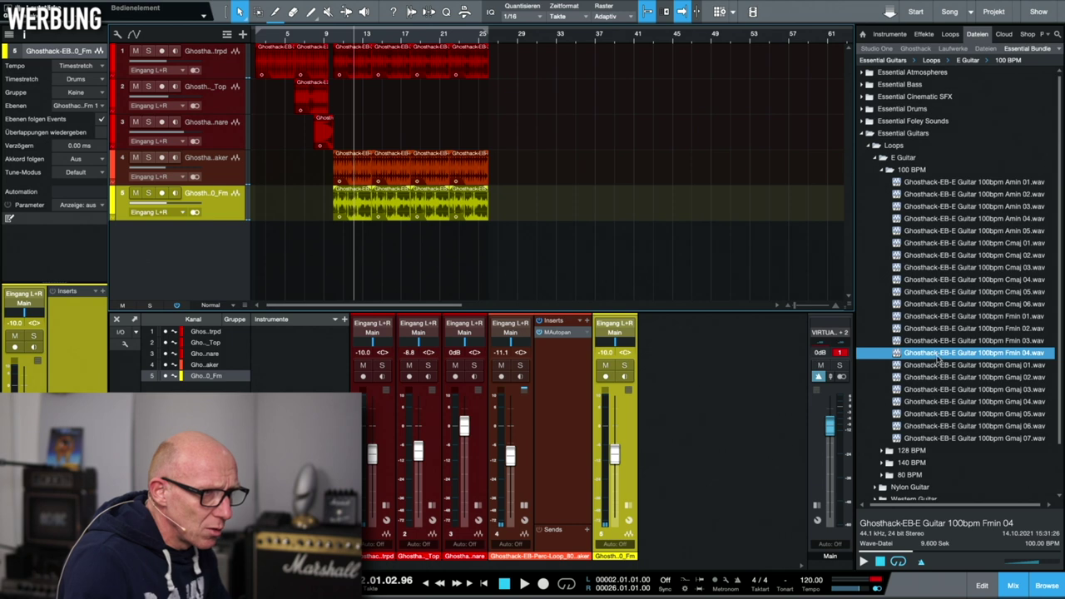
# Audition the E Guitar 100bpm loops Fmin 03 and Fmin 02 again
pyautogui.click(944, 341)
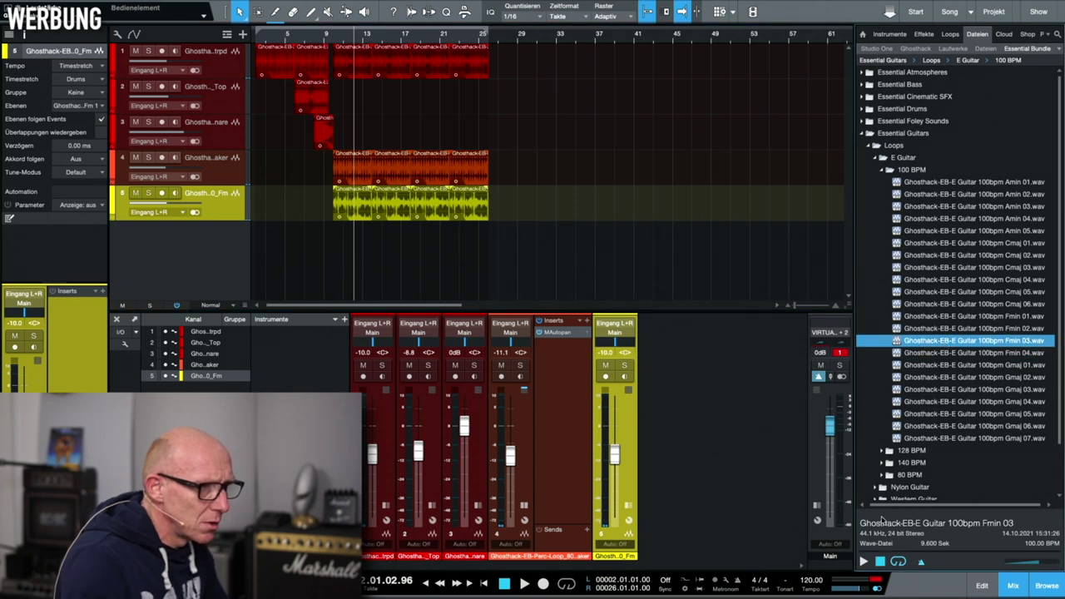
pyautogui.click(863, 563)
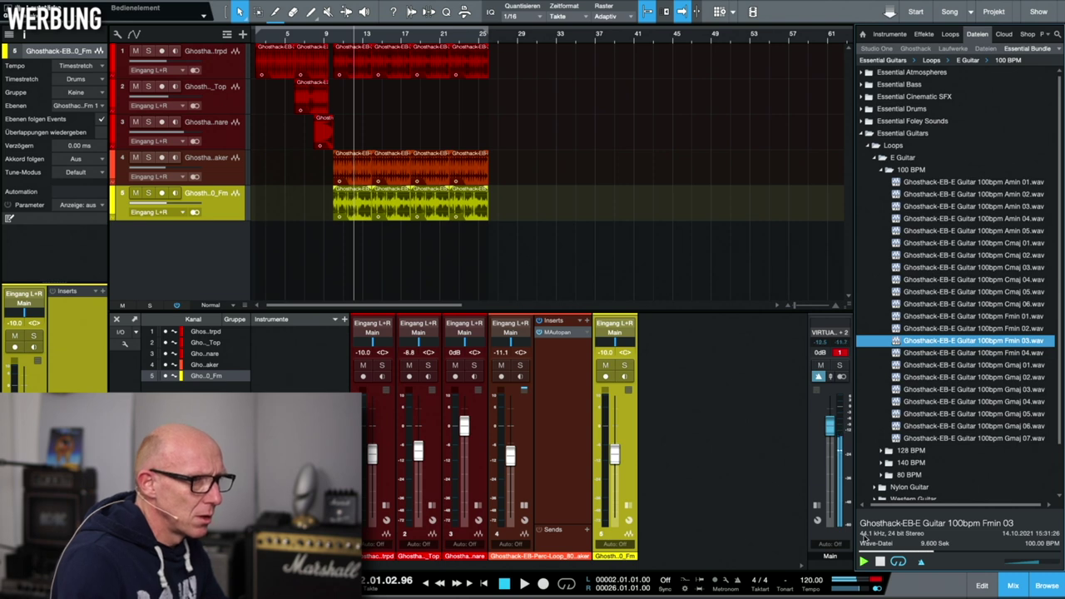
pyautogui.click(933, 328)
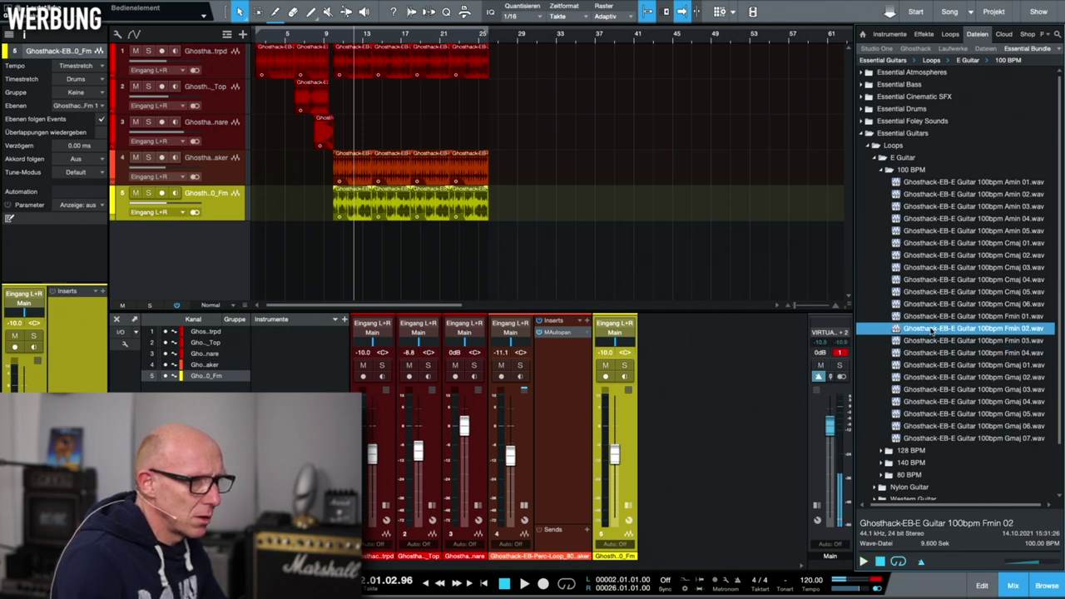
pyautogui.click(863, 562)
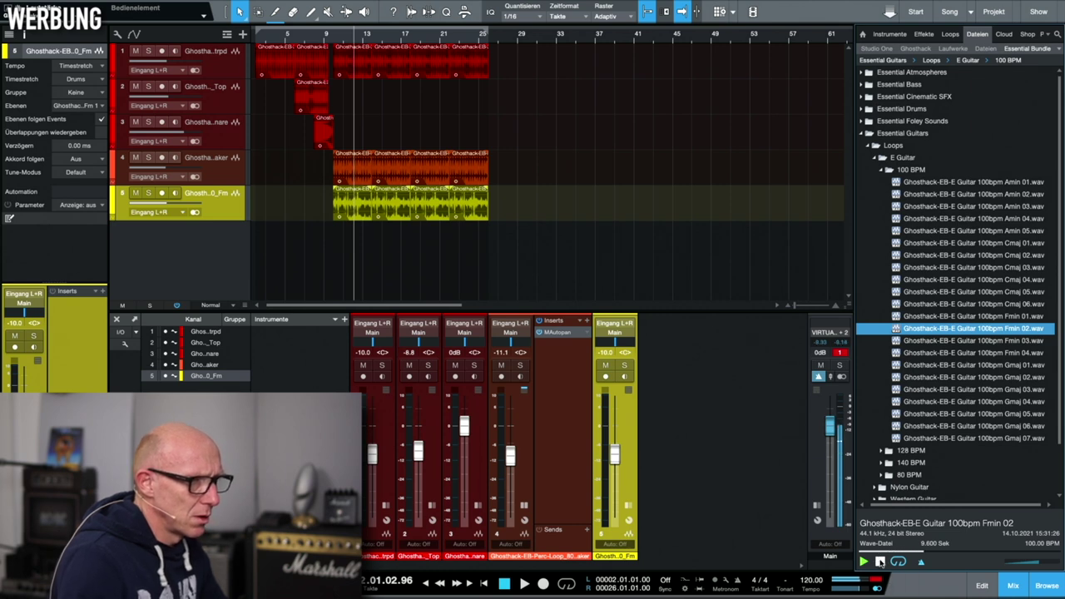
# Browse the 128 BPM E Guitar loops and audition Fmin 04 and Fmin 05
pyautogui.click(885, 172)
pyautogui.click(884, 182)
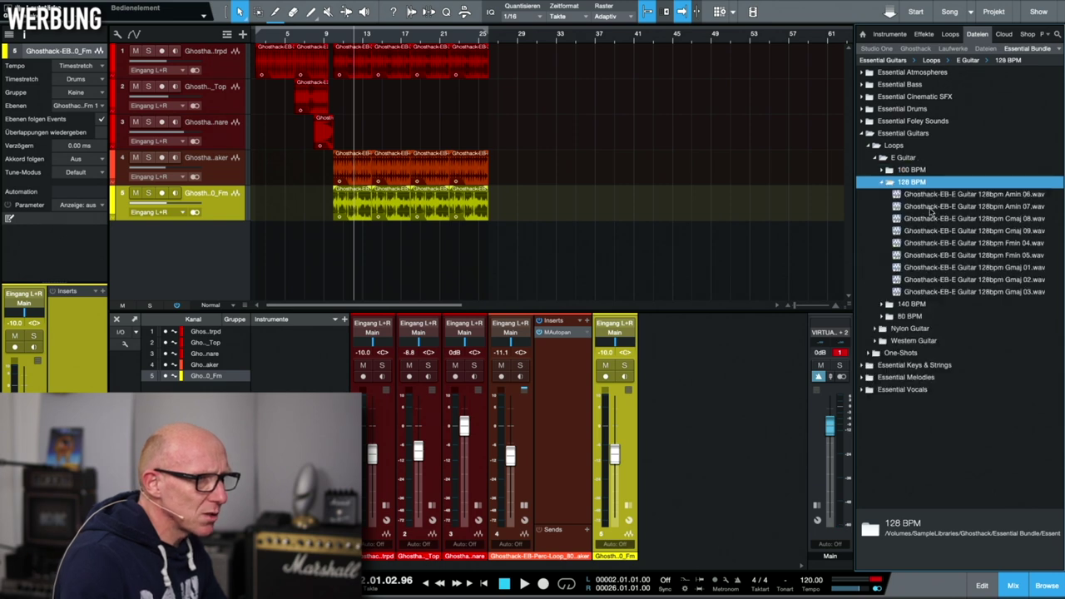
pyautogui.click(935, 244)
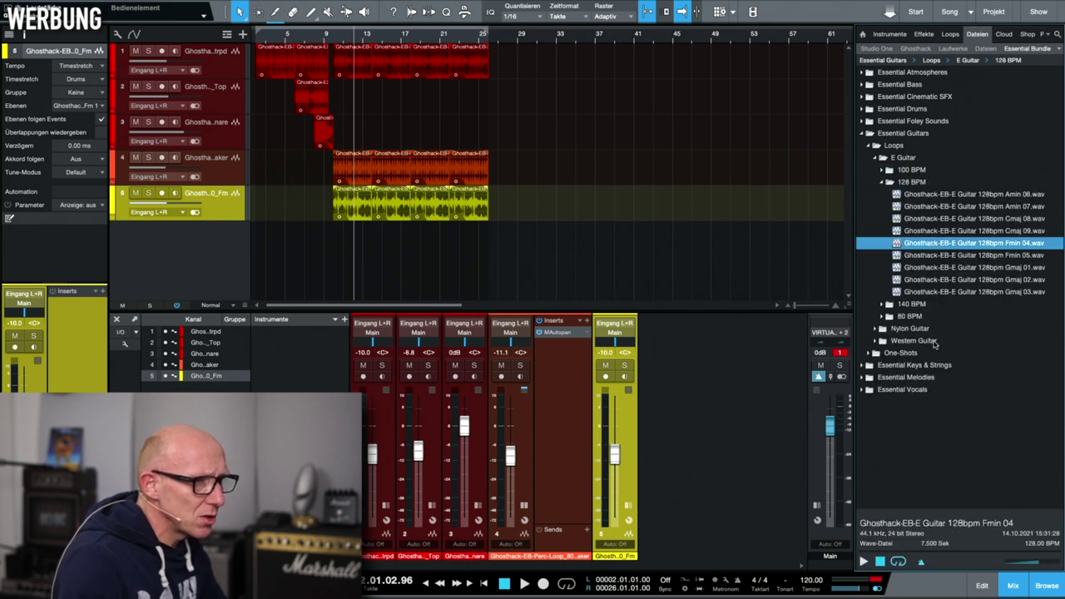
pyautogui.click(863, 563)
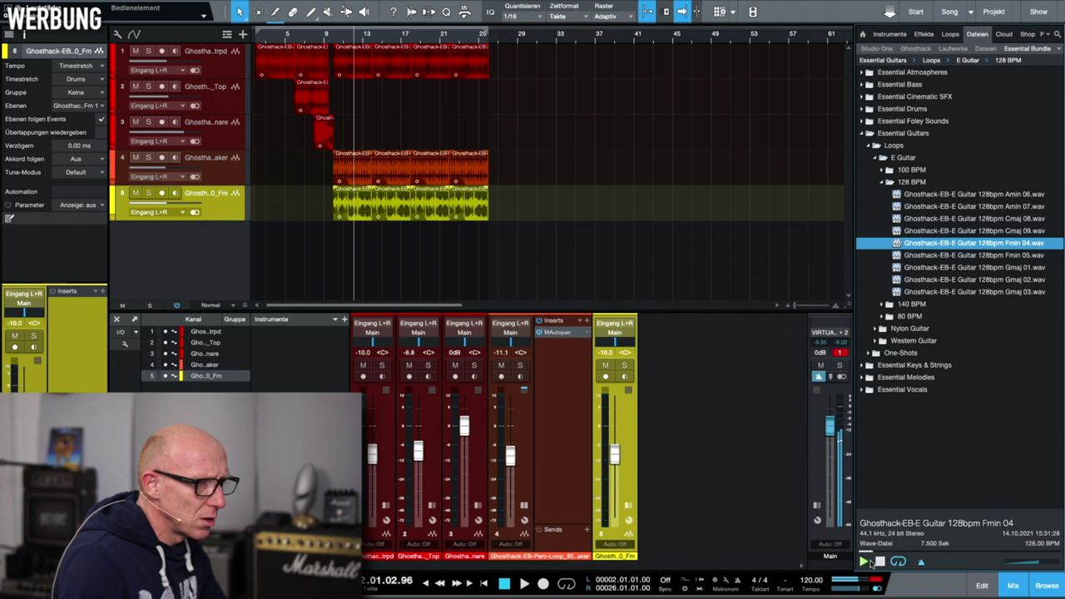
pyautogui.click(879, 562)
pyautogui.click(954, 255)
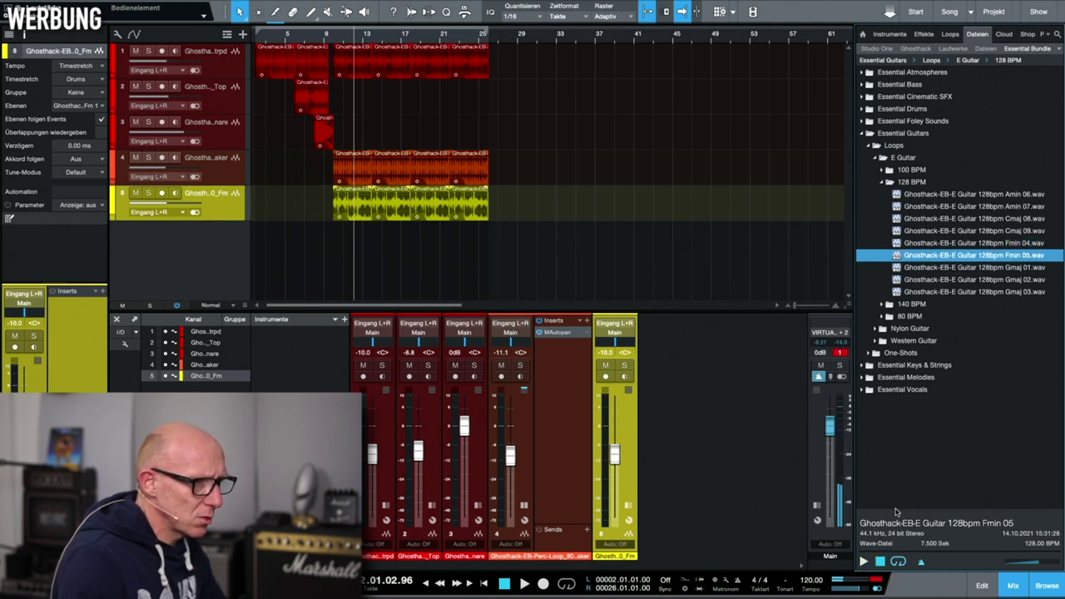
pyautogui.click(863, 561)
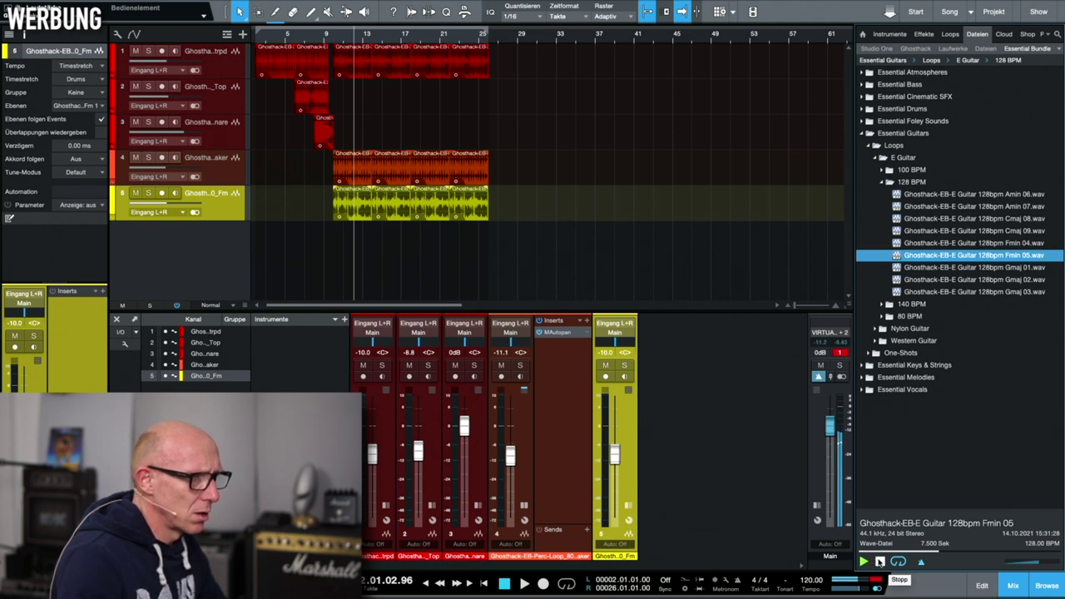
pyautogui.click(879, 561)
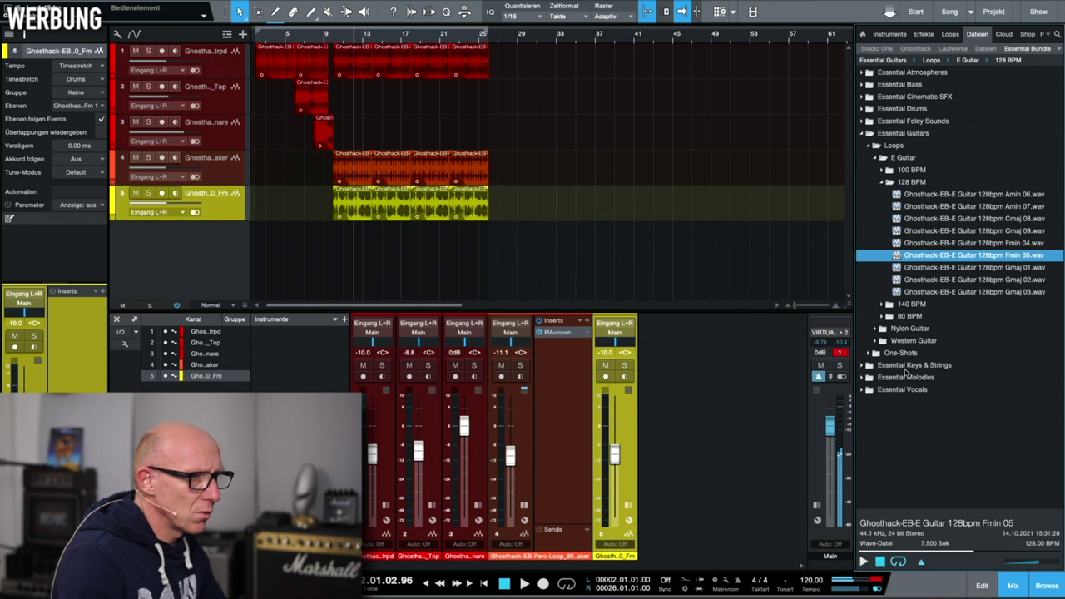
# Place Ghosthack-EB-E Guitar 128bpm Fmin 05 on a new track at bar 10 and set the track's tempo mode to Timestretch
pyautogui.moveTo(965, 254); pyautogui.dragTo(358, 258)
pyautogui.click(85, 70)
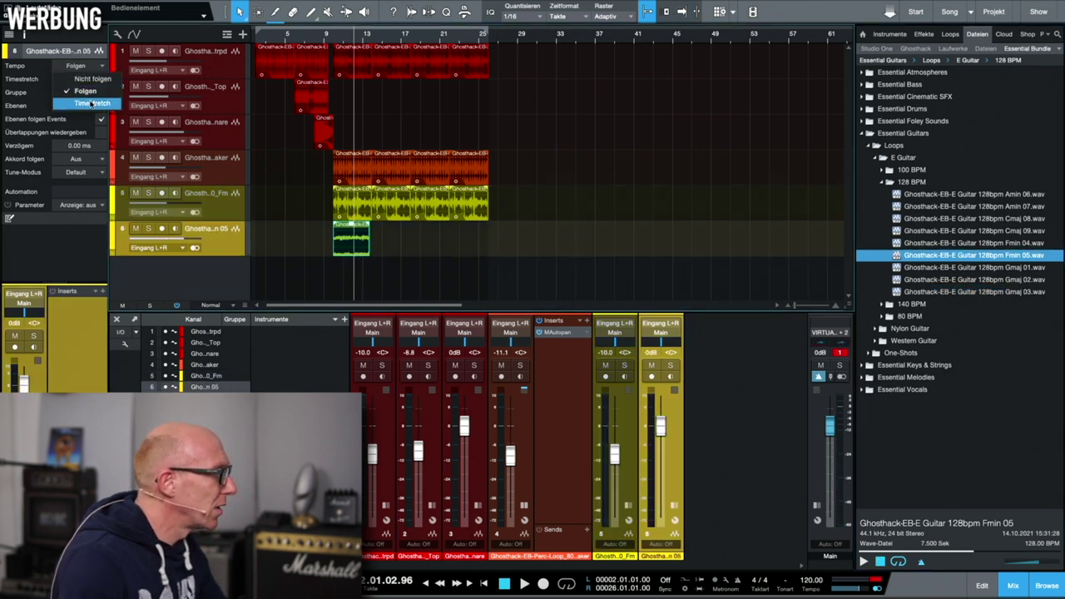
pyautogui.click(92, 104)
# Play the arrangement from bar 10 and lower the new guitar track's level to about -15.8 dB
pyautogui.press('space')
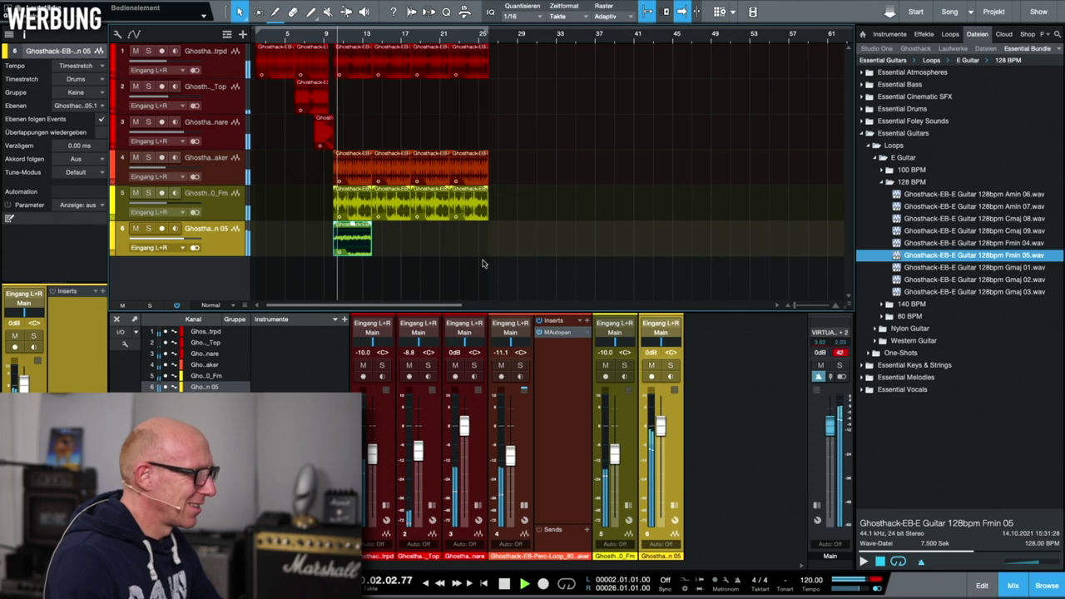
pyautogui.moveTo(663, 444); pyautogui.dragTo(663, 471)
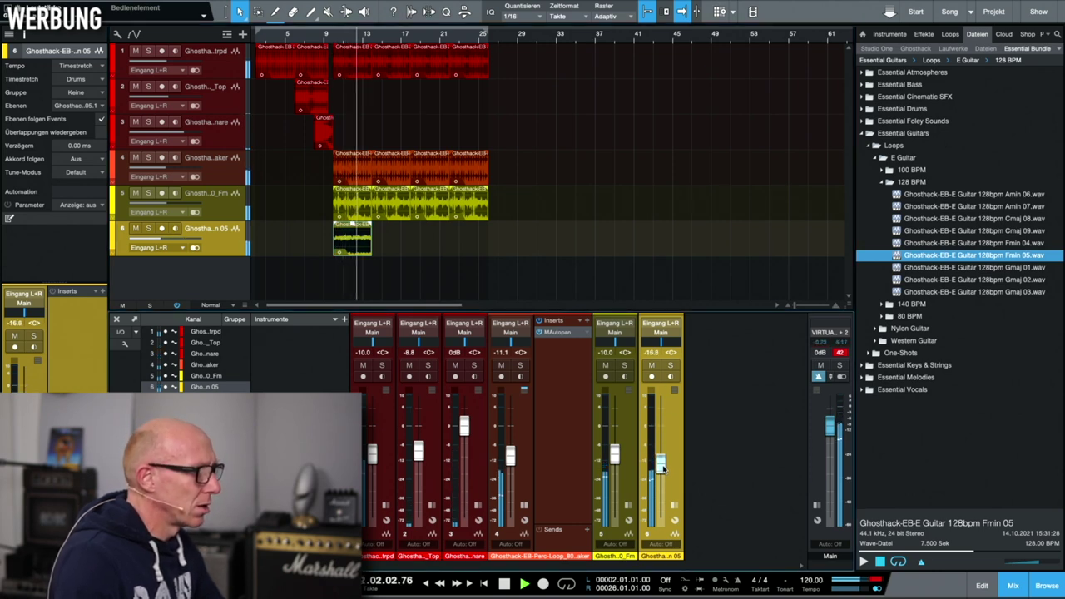
pyautogui.press('space')
# Repeat the guitar loop up to bar 26, colour its track green during playback from bar 9, and collapse the shaker channel's inserts
pyautogui.moveTo(360, 241); pyautogui.dragTo(443, 247)
pyautogui.click(327, 37)
pyautogui.press('space')
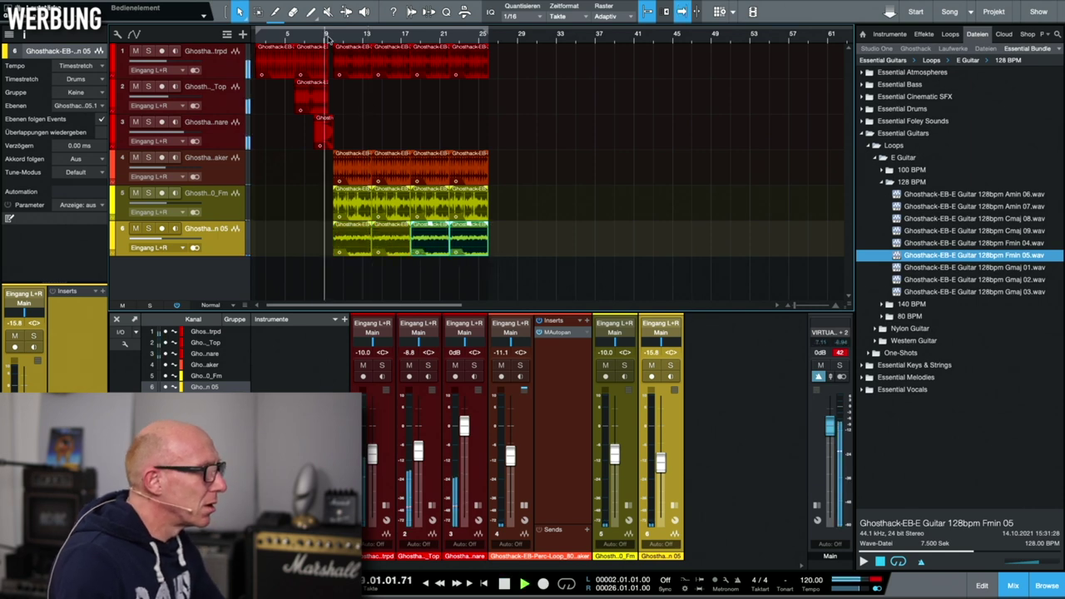
pyautogui.click(113, 238)
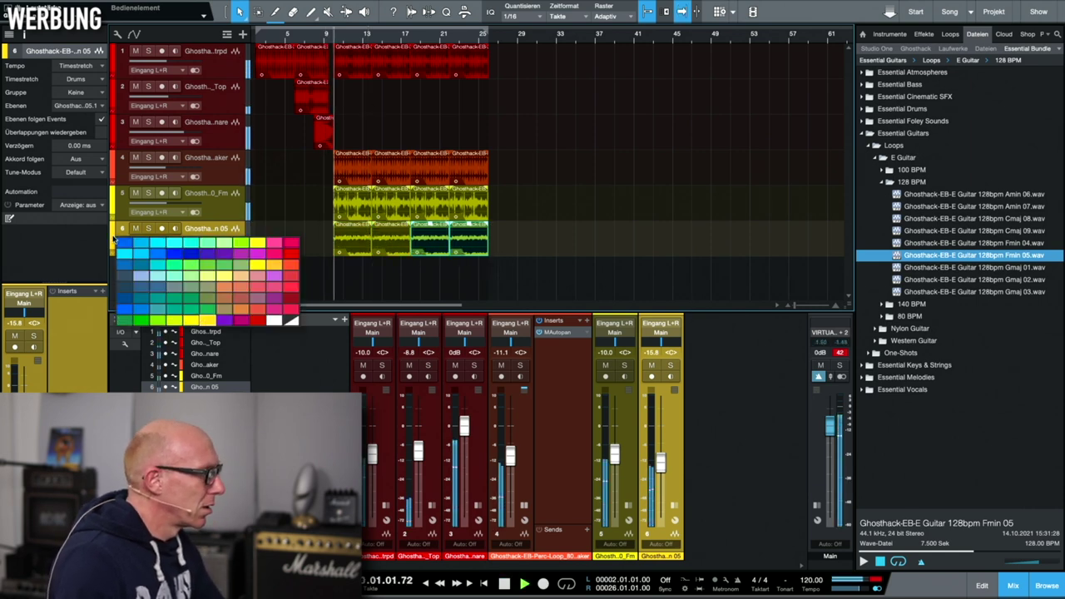
pyautogui.click(193, 268)
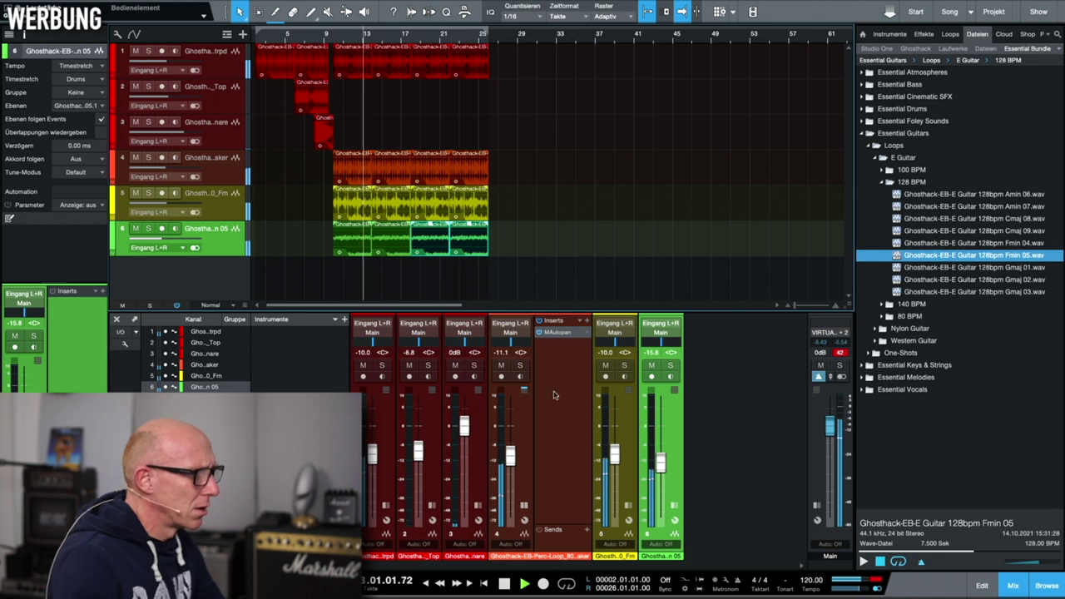
pyautogui.click(543, 321)
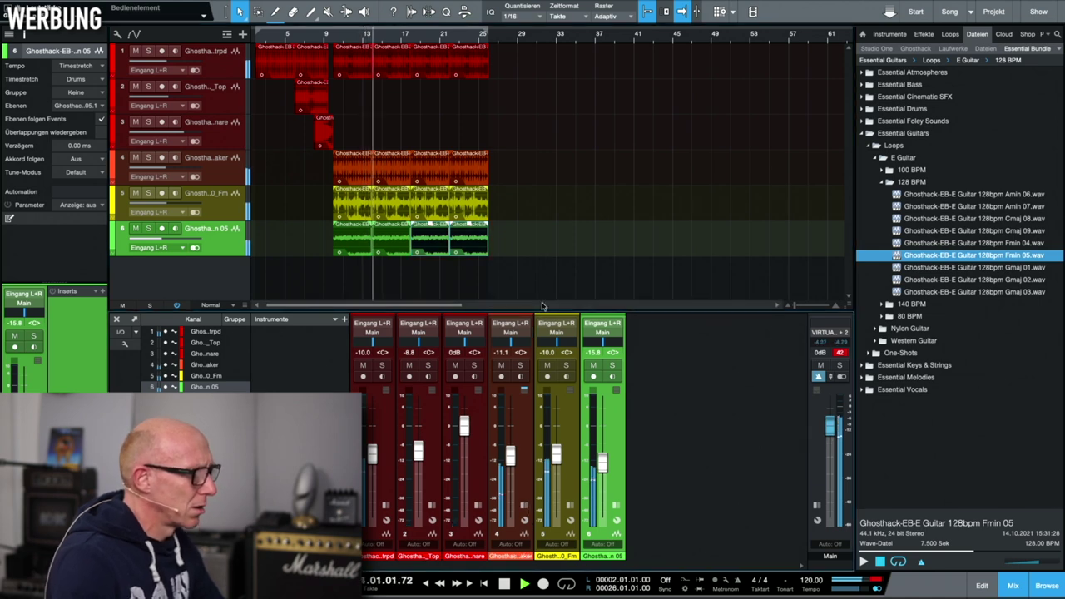
# Split the second guitar loop at bar 17 and delete its last part up to bar 18
pyautogui.hscroll(2, 541, 301)
pyautogui.press('e')
pyautogui.press('e')
pyautogui.press('e')
pyautogui.press('e')
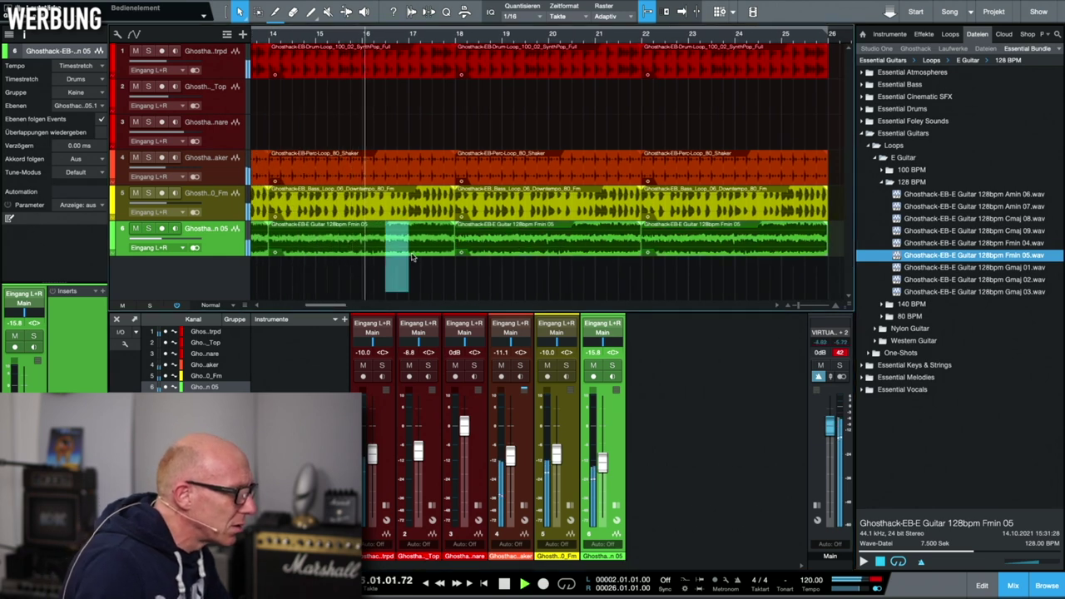
pyautogui.click(399, 241)
pyautogui.press('space')
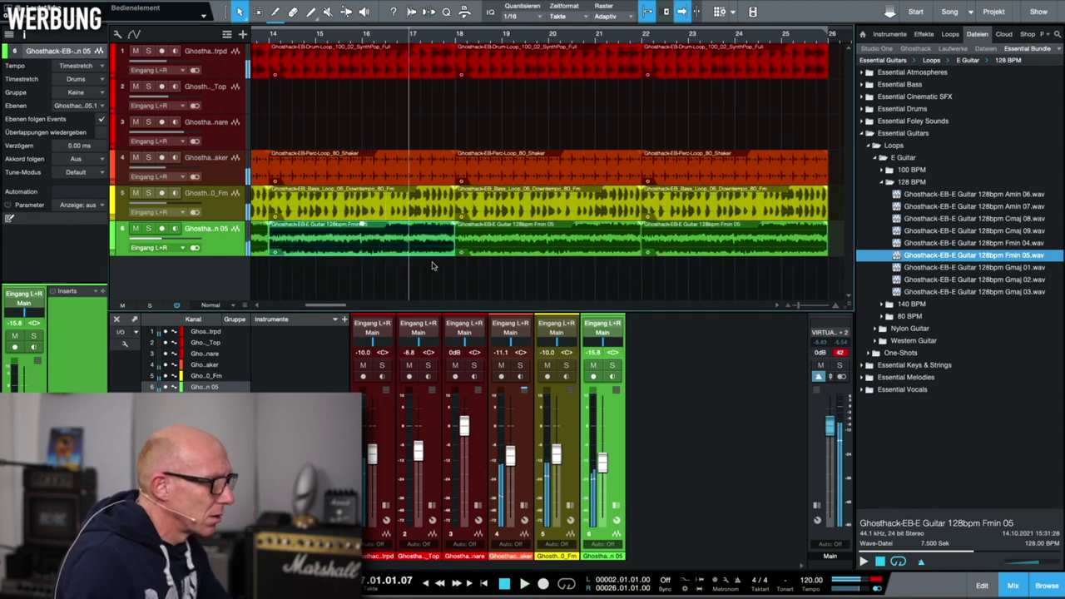
pyautogui.click(426, 249)
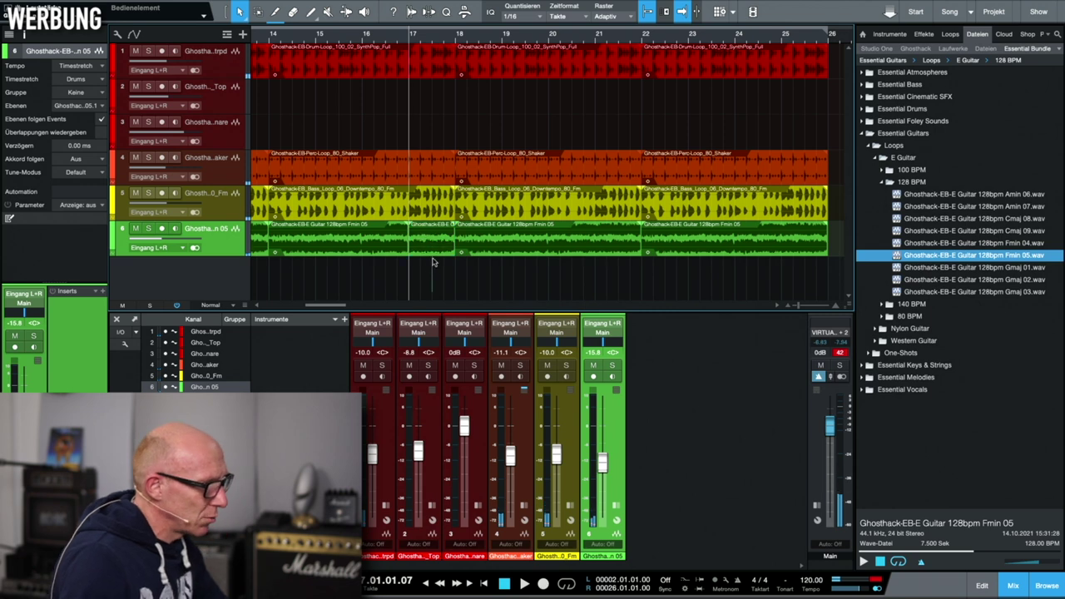
pyautogui.press('Delete')
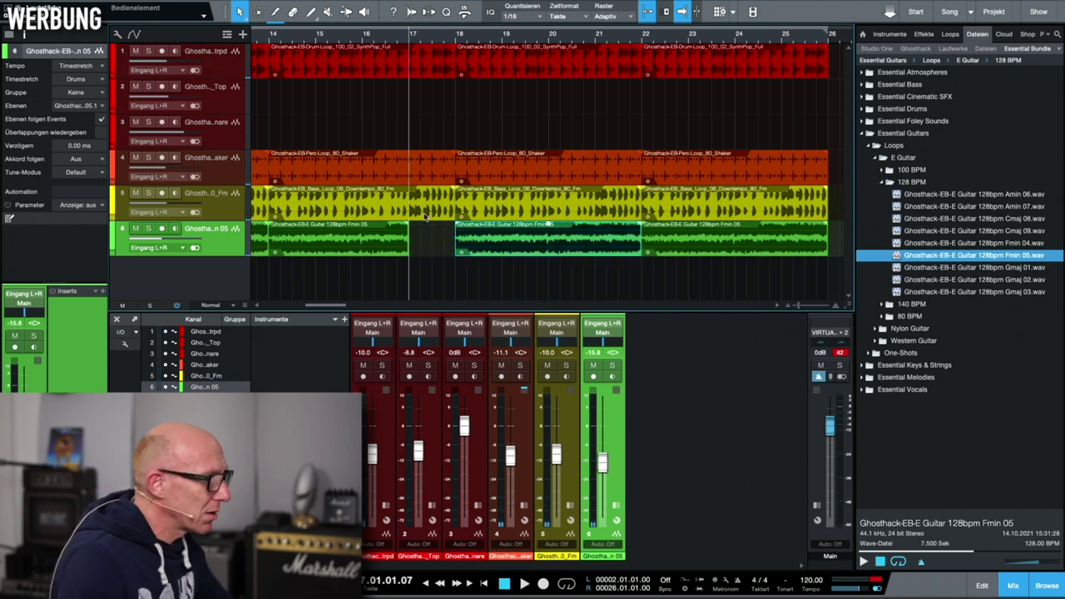
# Play the arrangement from between bars 15 and 16 across the gap in the guitar track
pyautogui.click(348, 40)
pyautogui.press('space')
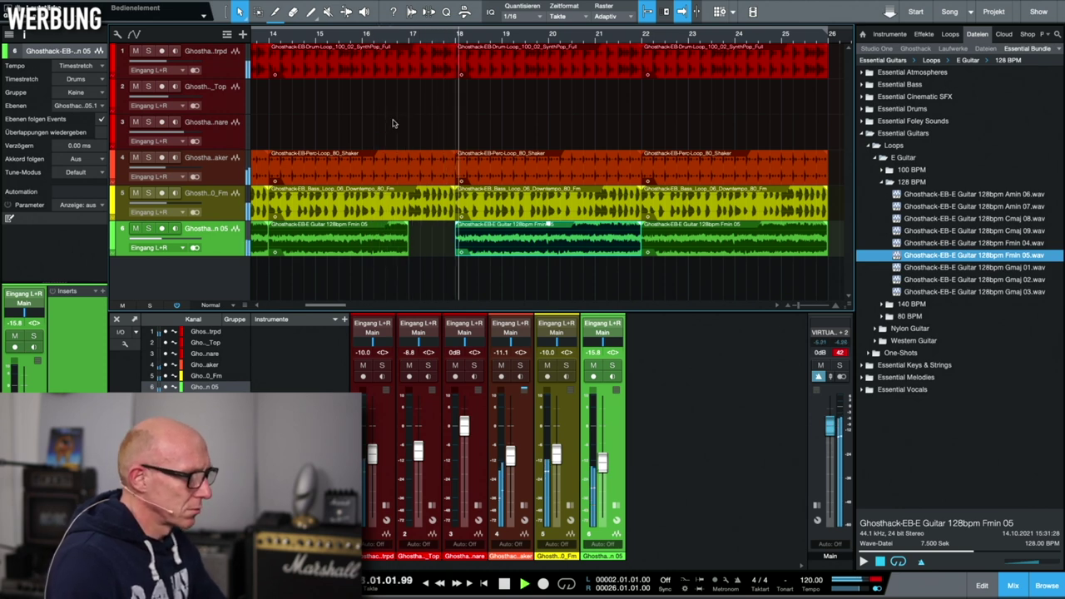
pyautogui.press('space')
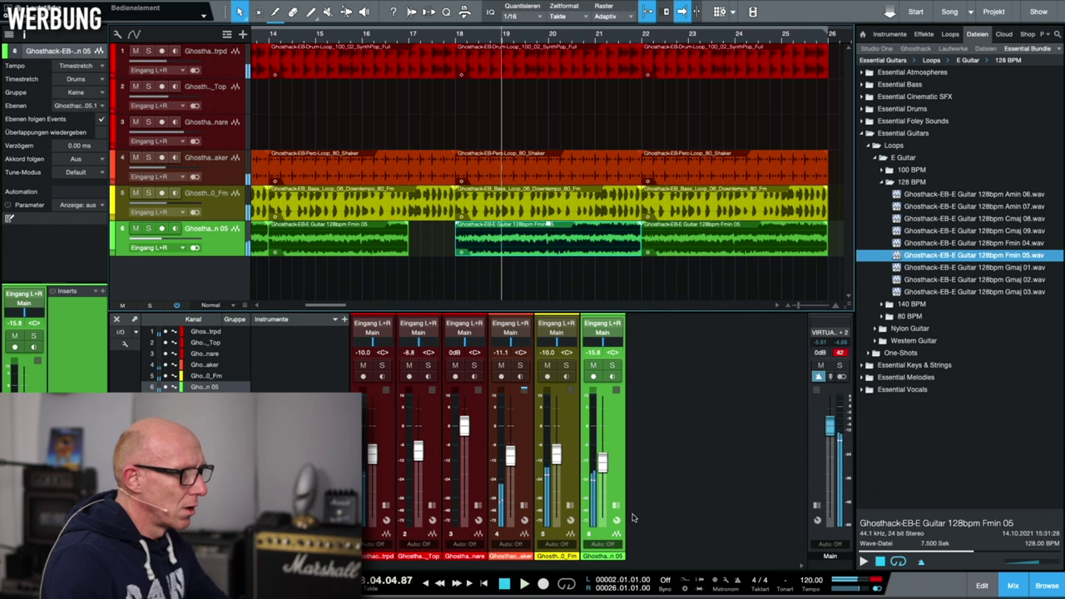
# Insert Analog Delay on the green guitar channel and set its delay time to 1/4
pyautogui.click(622, 510)
pyautogui.click(679, 321)
pyautogui.write('dela')
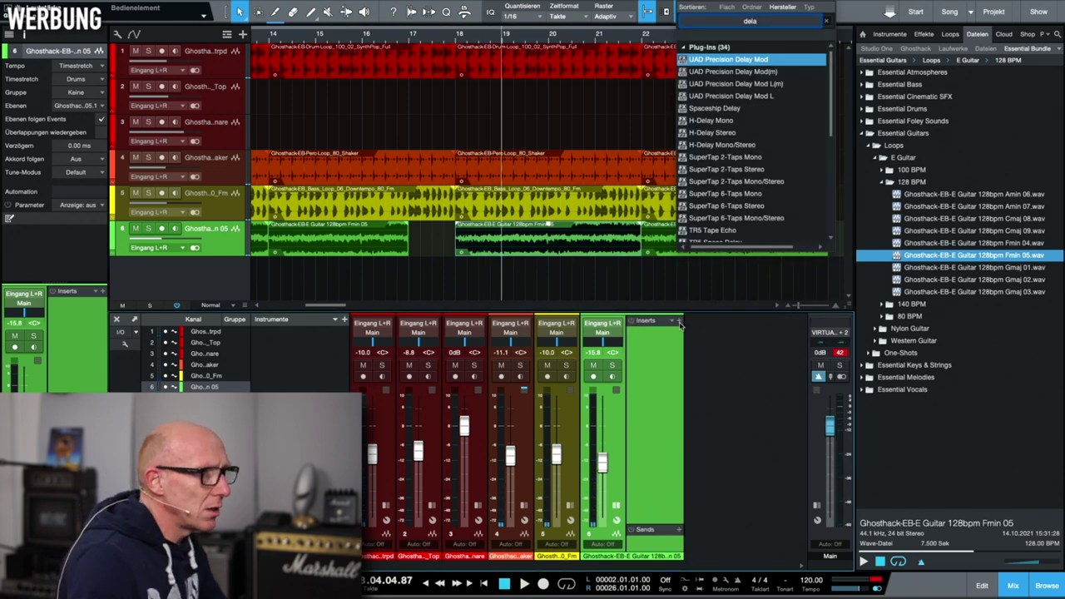
pyautogui.scroll(-6, 758, 178)
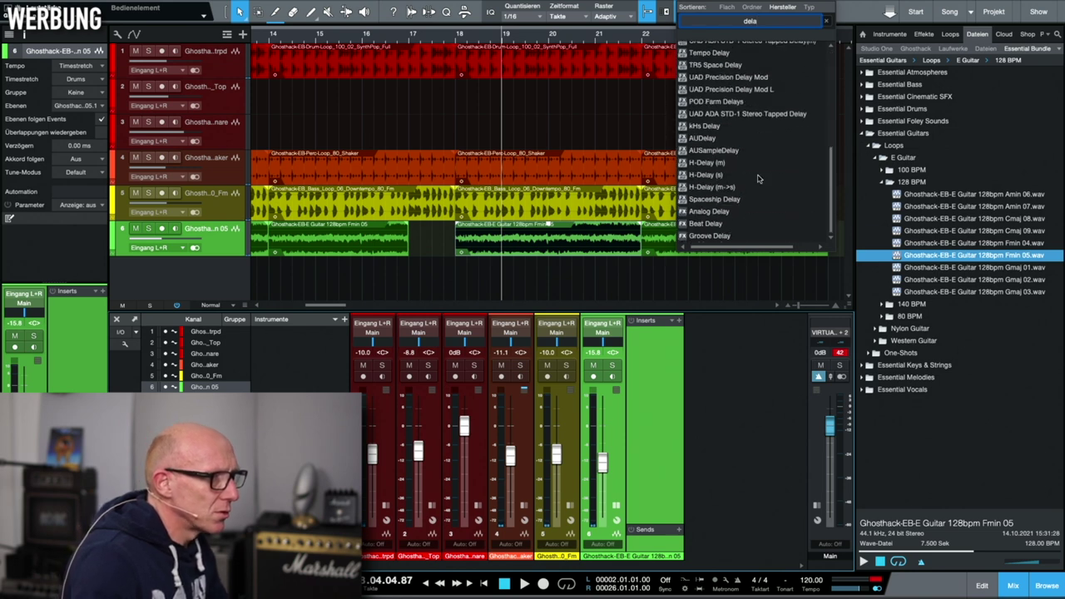
pyautogui.click(707, 211)
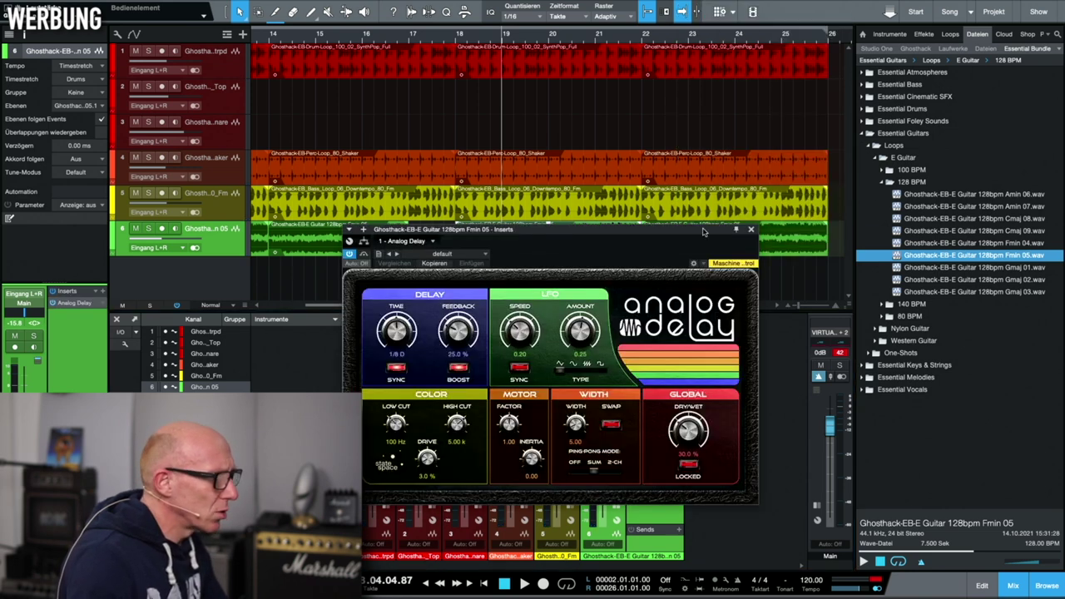
pyautogui.click(398, 356)
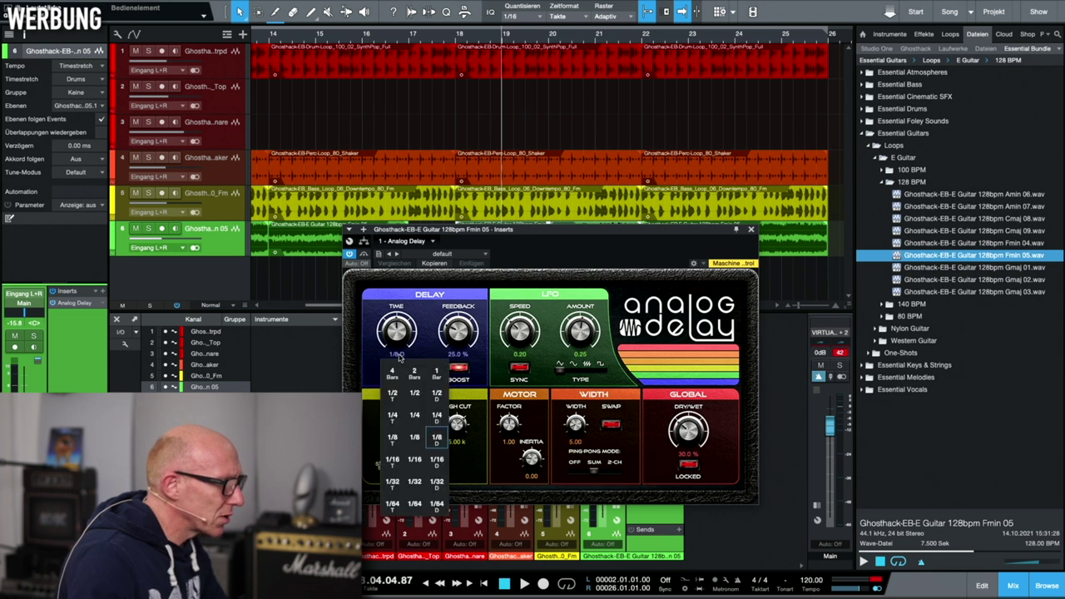
pyautogui.click(414, 415)
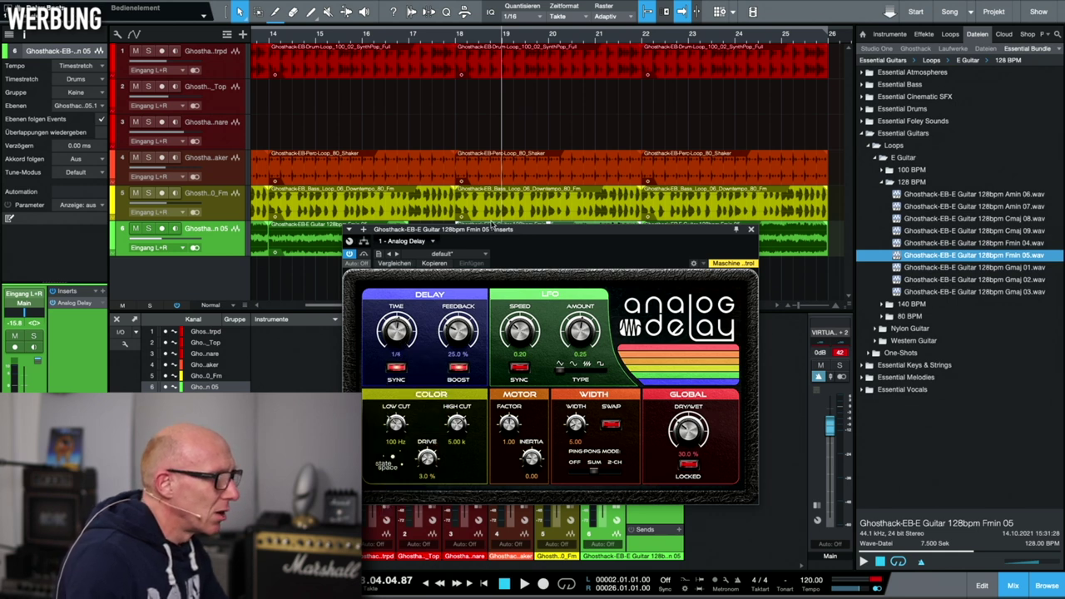
# Play from just after bar 16 to hear the guitar's delay across the gap, and close the Analog Delay window
pyautogui.moveTo(491, 224); pyautogui.dragTo(500, 249)
pyautogui.click(381, 33)
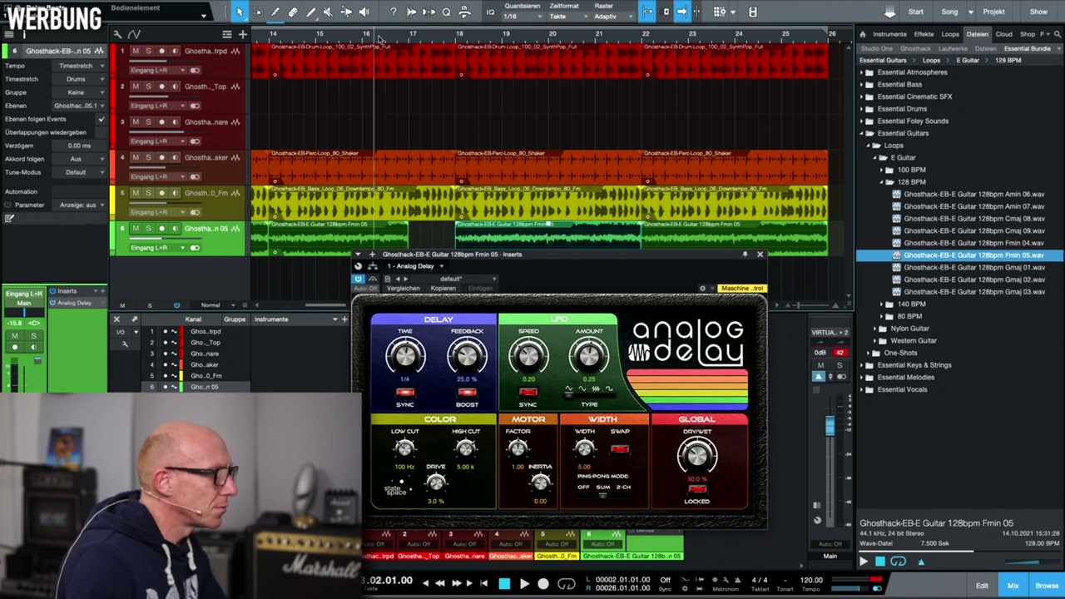
pyautogui.press('space')
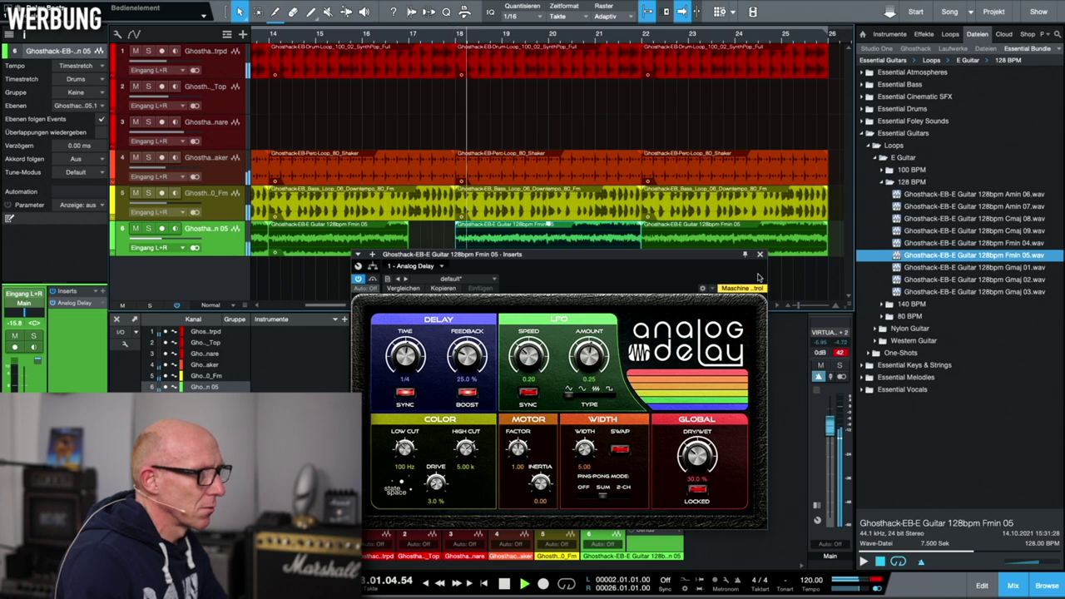
pyautogui.press('space')
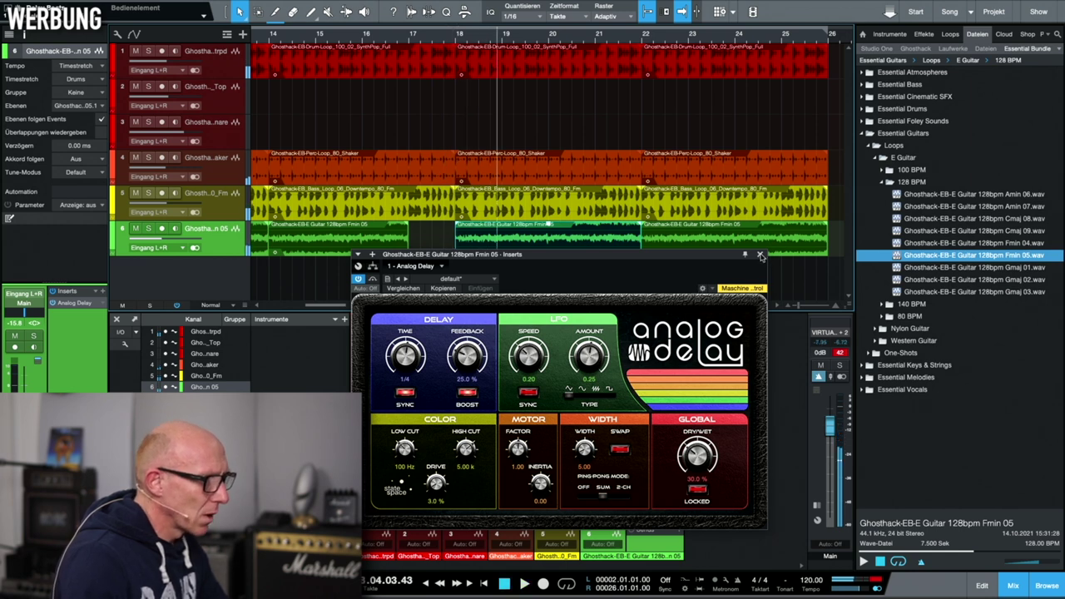
pyautogui.click(760, 255)
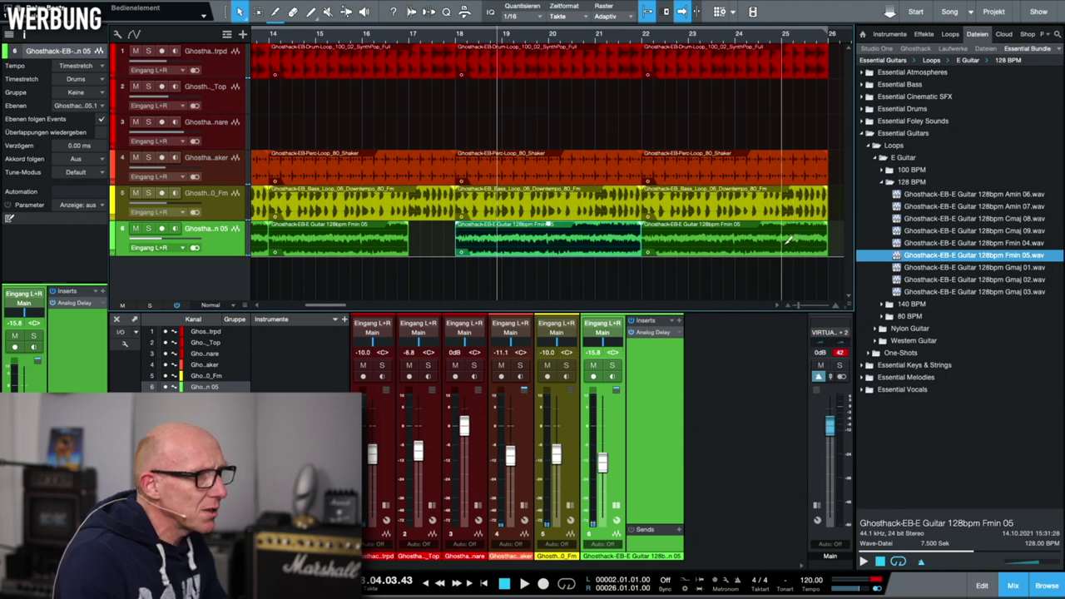
# Split the last guitar loop at bar 25 and delete the remainder up to bar 26
pyautogui.keyDown('alt'); pyautogui.click(782, 240); pyautogui.keyUp('alt')
pyautogui.press('Delete')
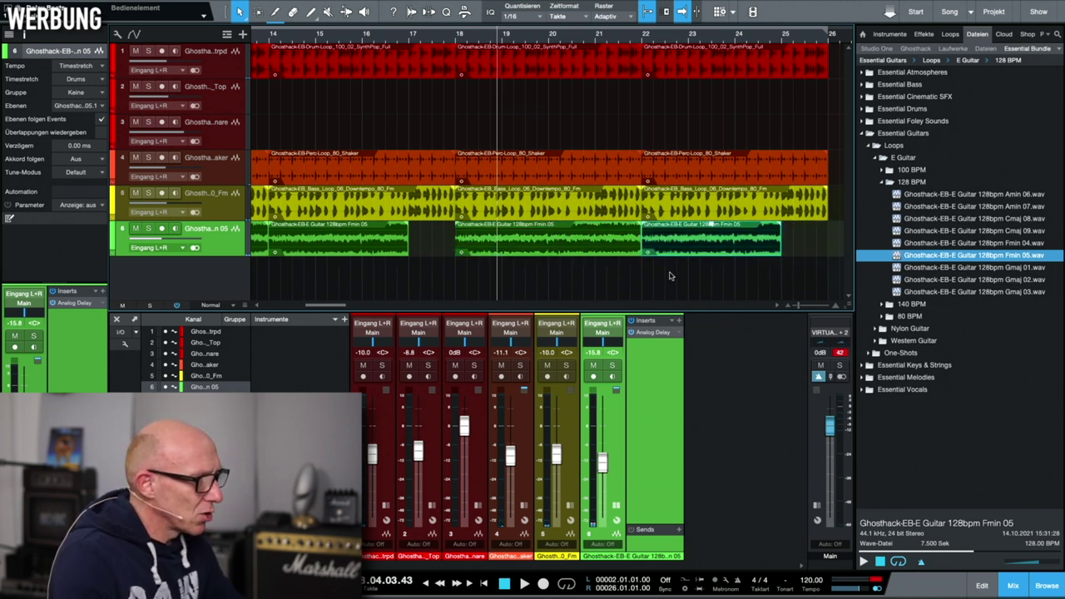
pyautogui.scroll(-4, 616, 279)
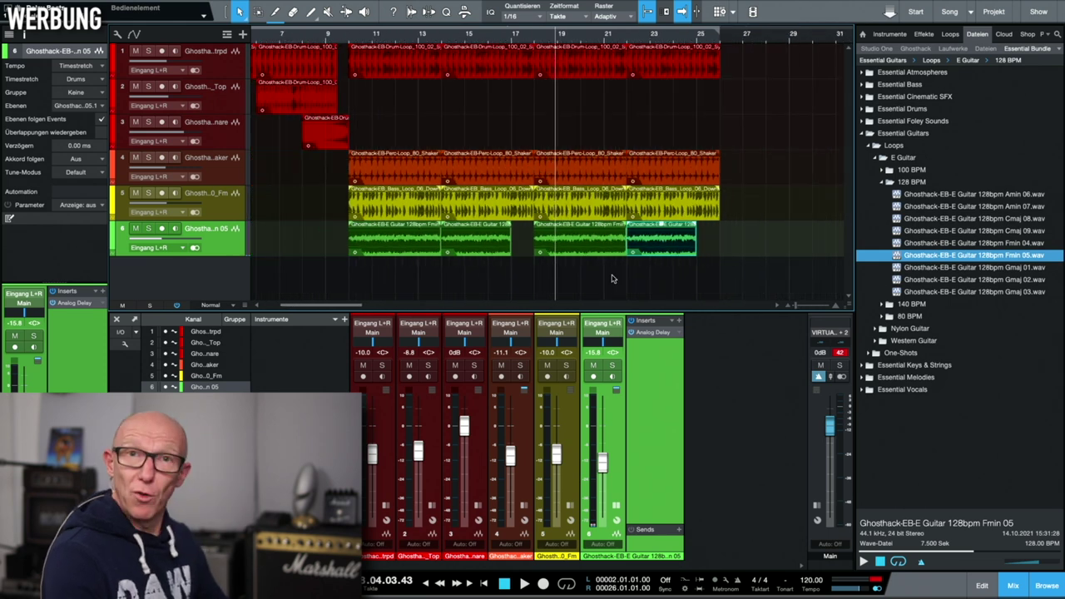
# Reduce the height of all arrangement tracks to Minimal
pyautogui.hotkey('shift', 'w')
pyautogui.hotkey('shift', 'w')
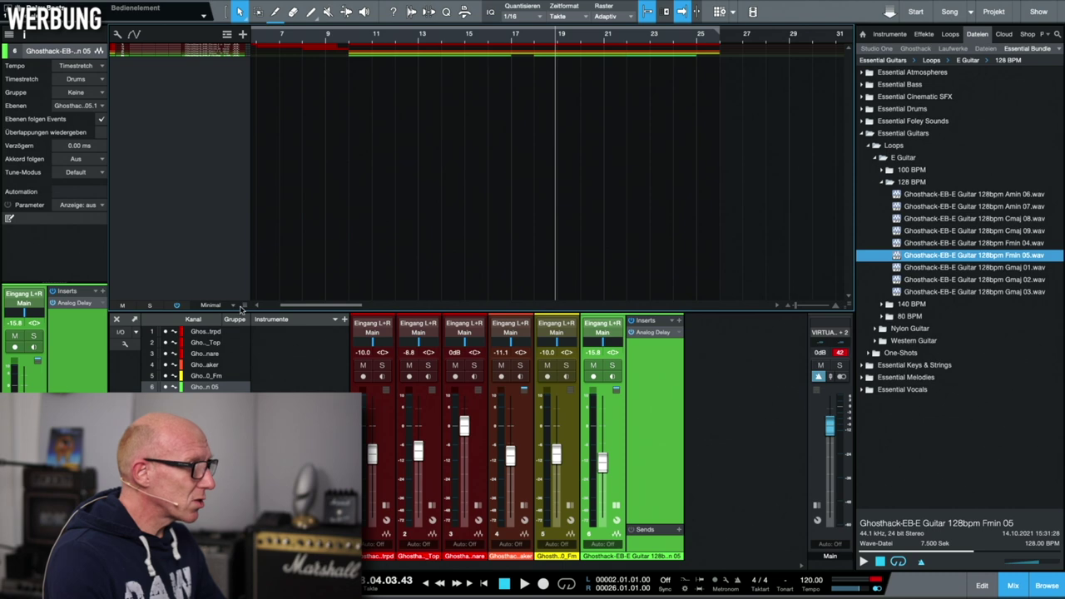
# Enlarge all arrangement tracks to the Klein track height
pyautogui.hotkey('shift', 'w')
pyautogui.hotkey('shift', 'w')
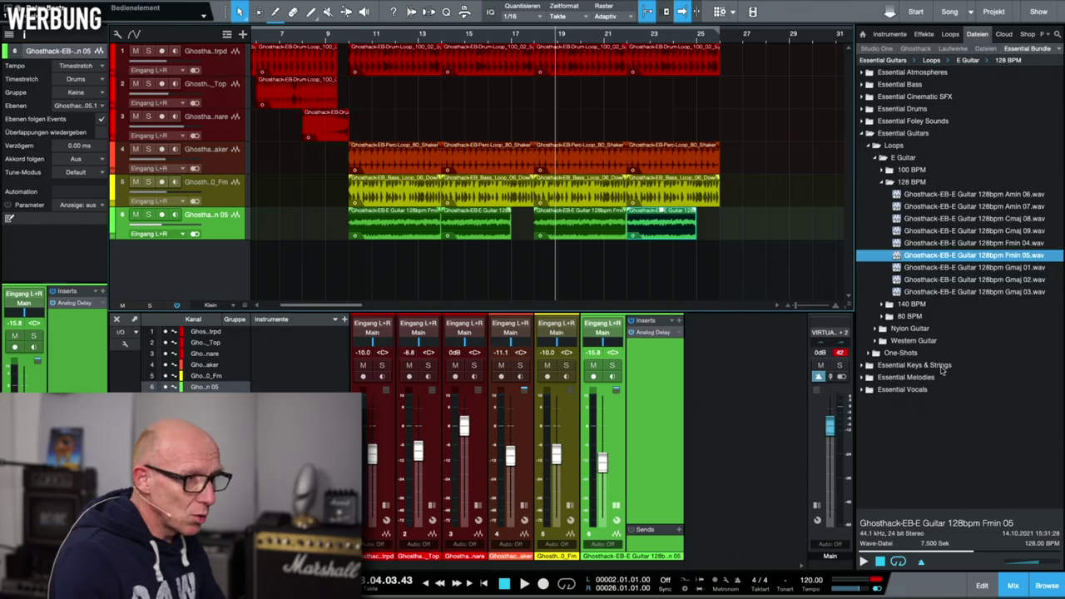
# Collapse the guitar loop folders and open the dry ad-libs of Alley in Essential Vocals
pyautogui.click(885, 183)
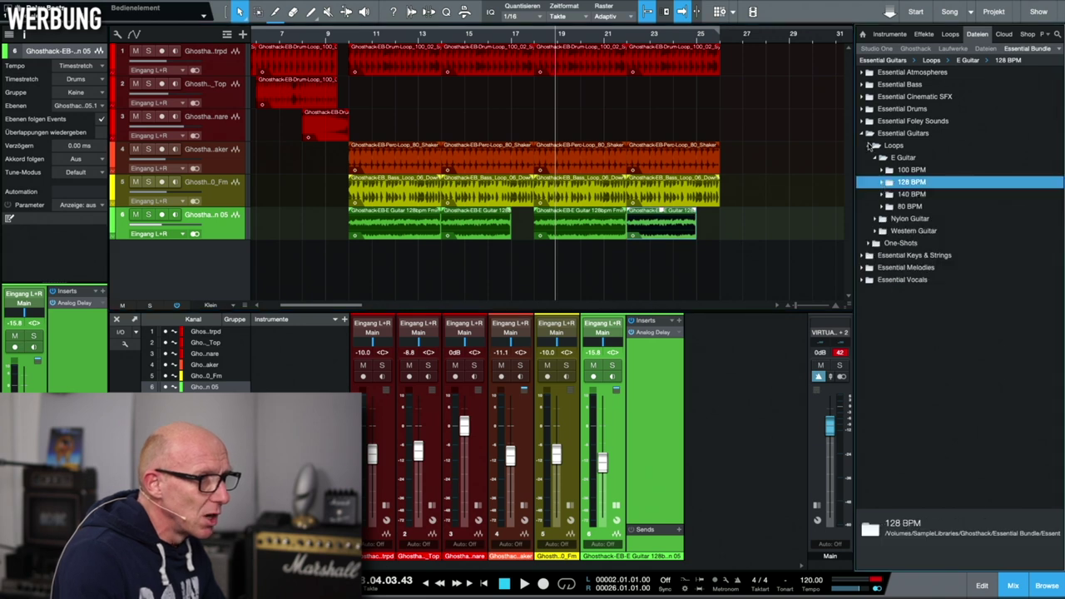
pyautogui.click(870, 145)
pyautogui.click(862, 195)
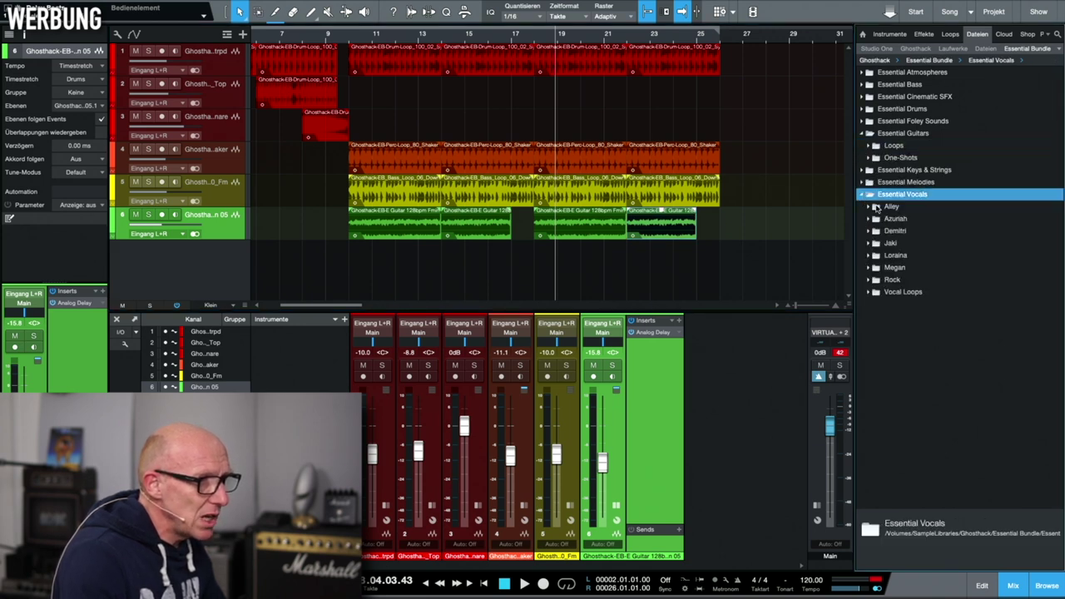
pyautogui.click(871, 208)
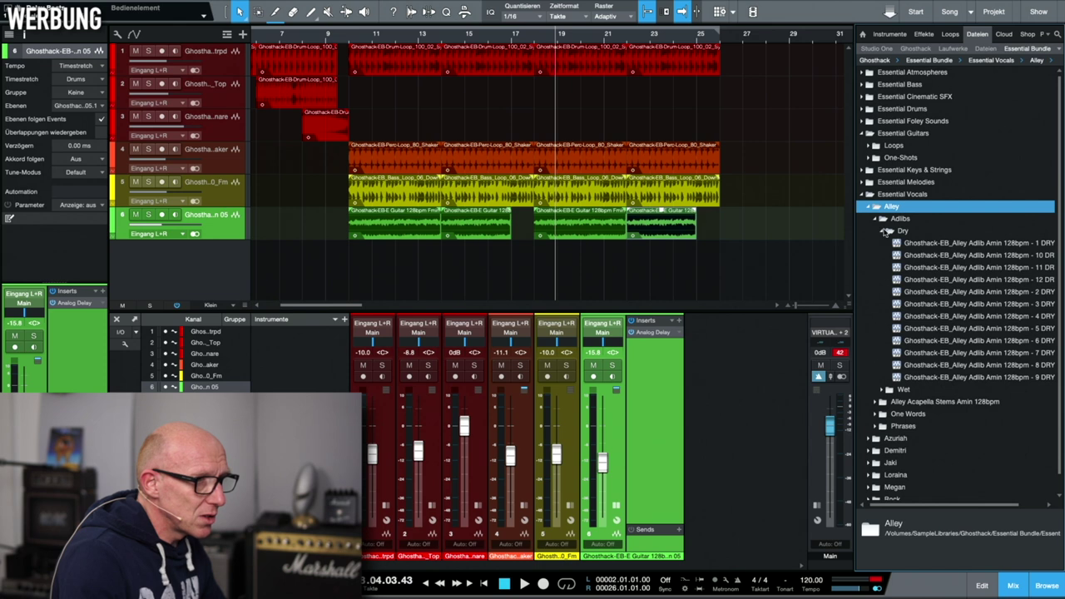
# Audition the dry Alley ad-libs 1, 10, 11 and 12 in the sample browser
pyautogui.click(940, 243)
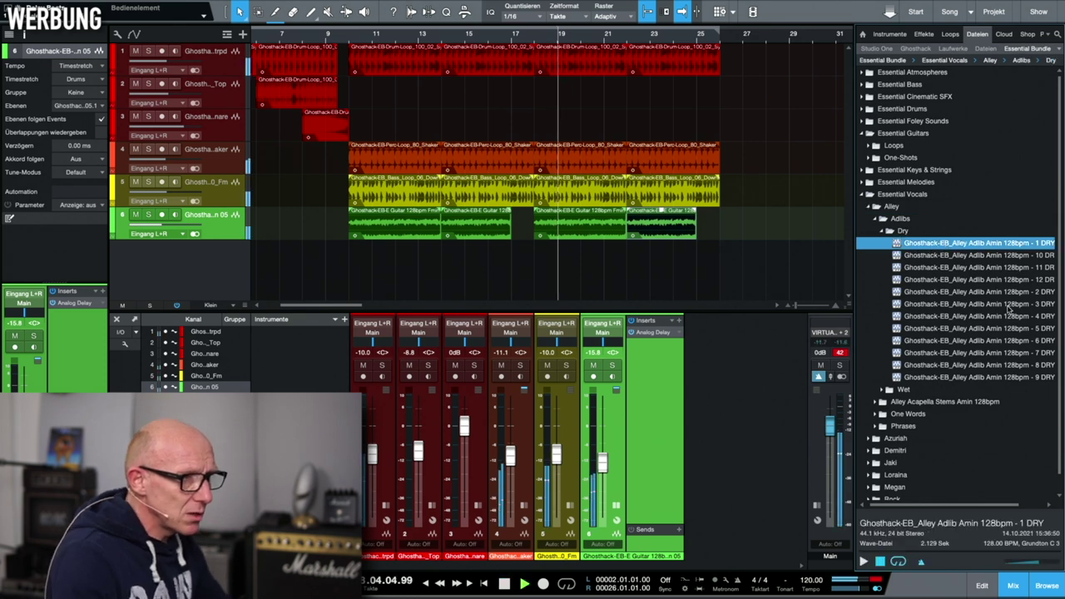
pyautogui.click(863, 561)
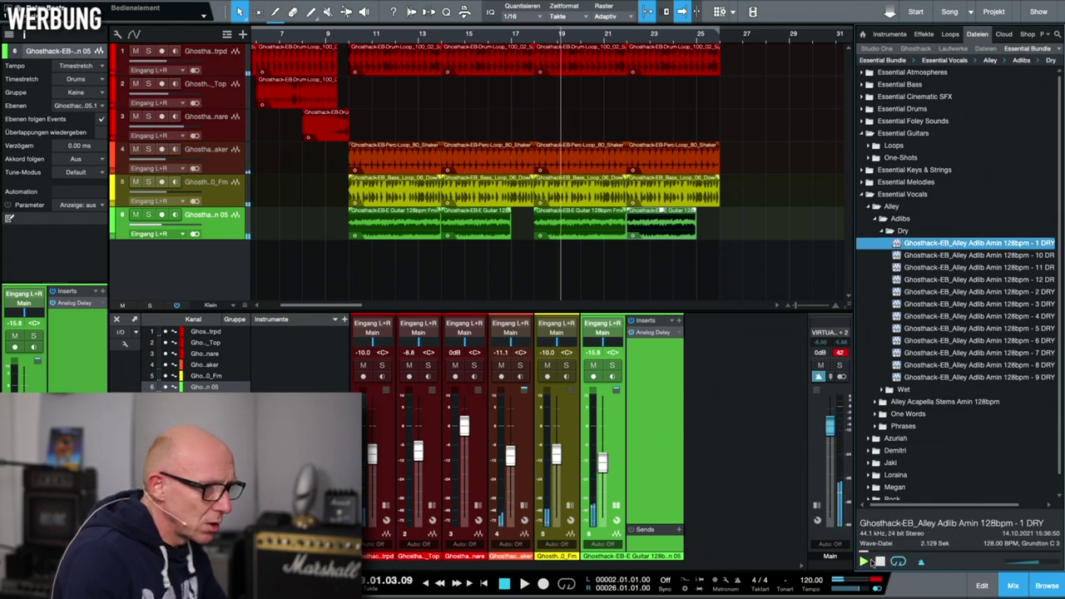
pyautogui.click(879, 562)
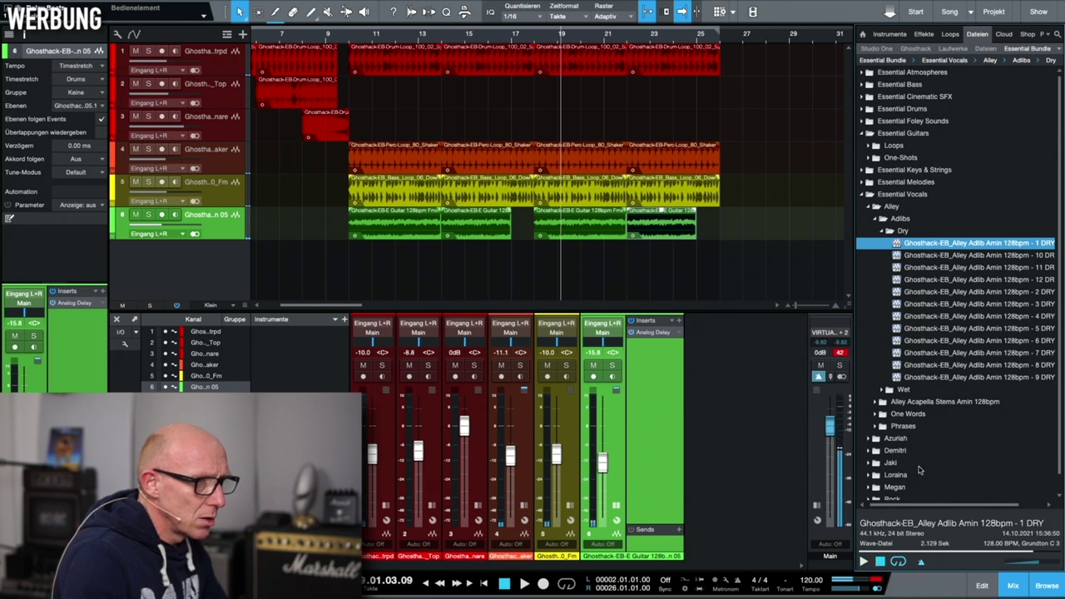
pyautogui.click(950, 255)
pyautogui.click(864, 562)
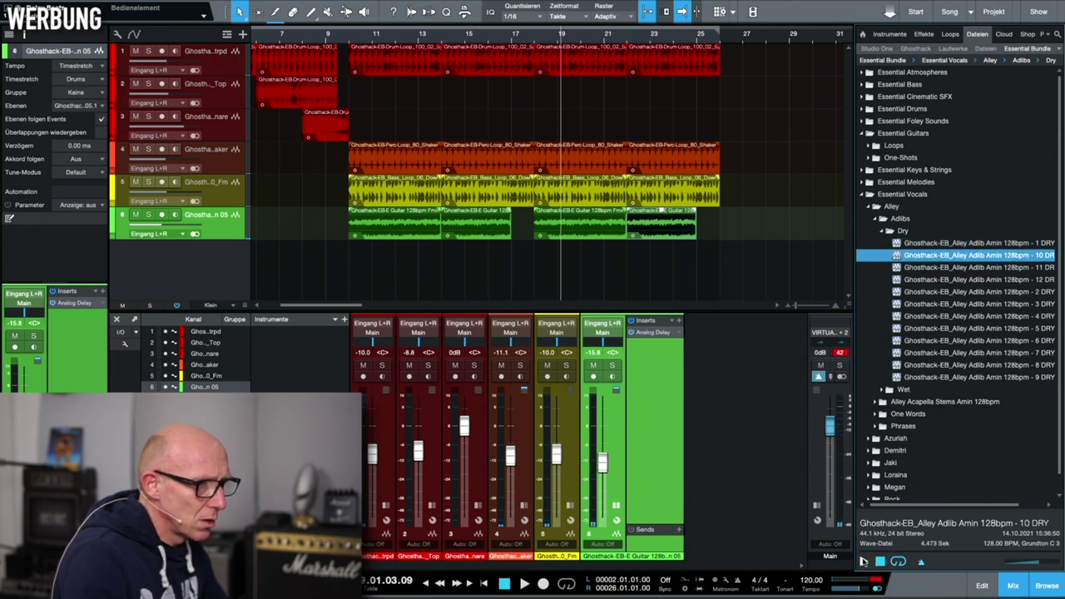
pyautogui.press('Down')
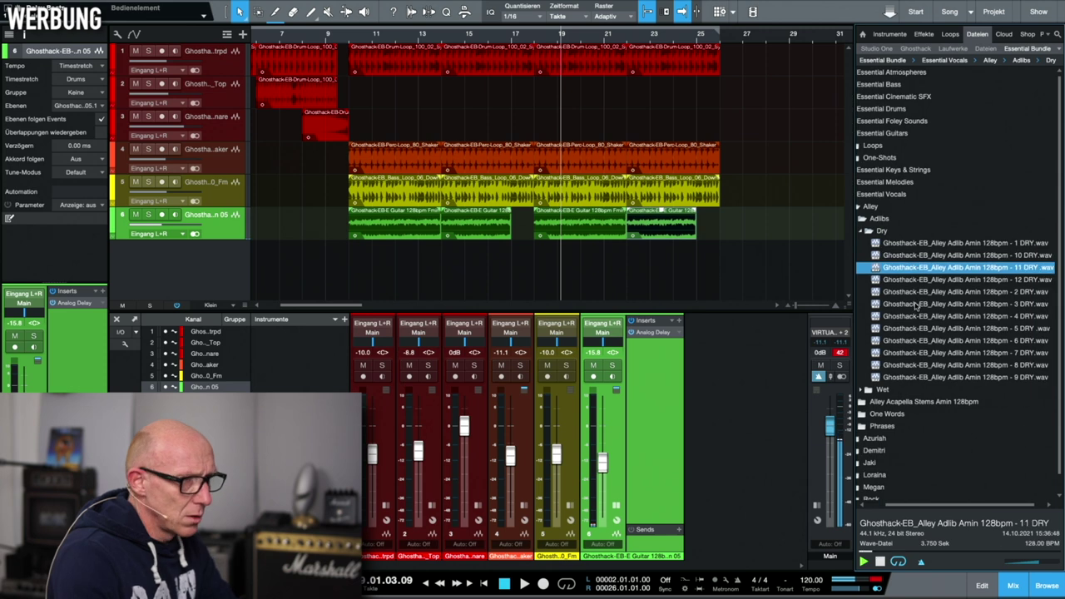
pyautogui.press('Down')
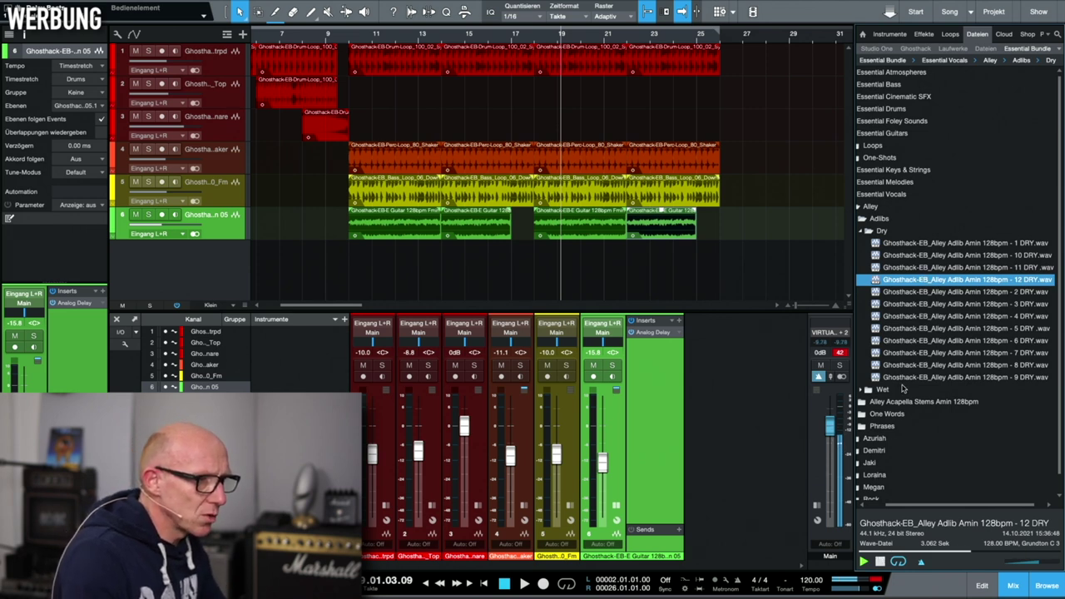
# Place Alley Adlib Amin 128bpm - 12 DRY on a new track at bar 12 and set its tempo mode to Timestretch
pyautogui.moveTo(911, 282); pyautogui.dragTo(421, 268)
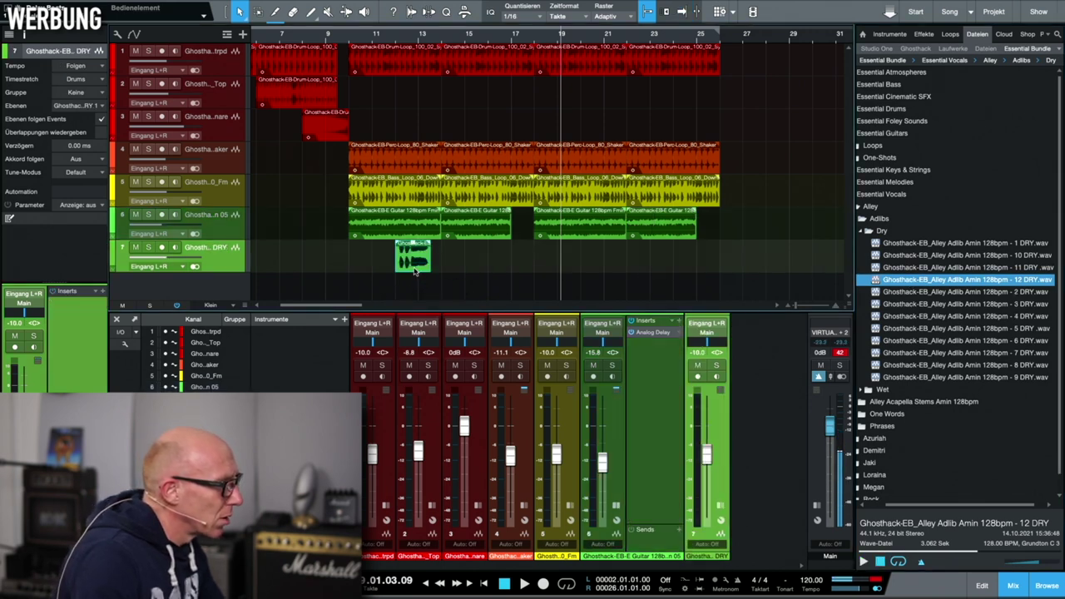
pyautogui.click(98, 66)
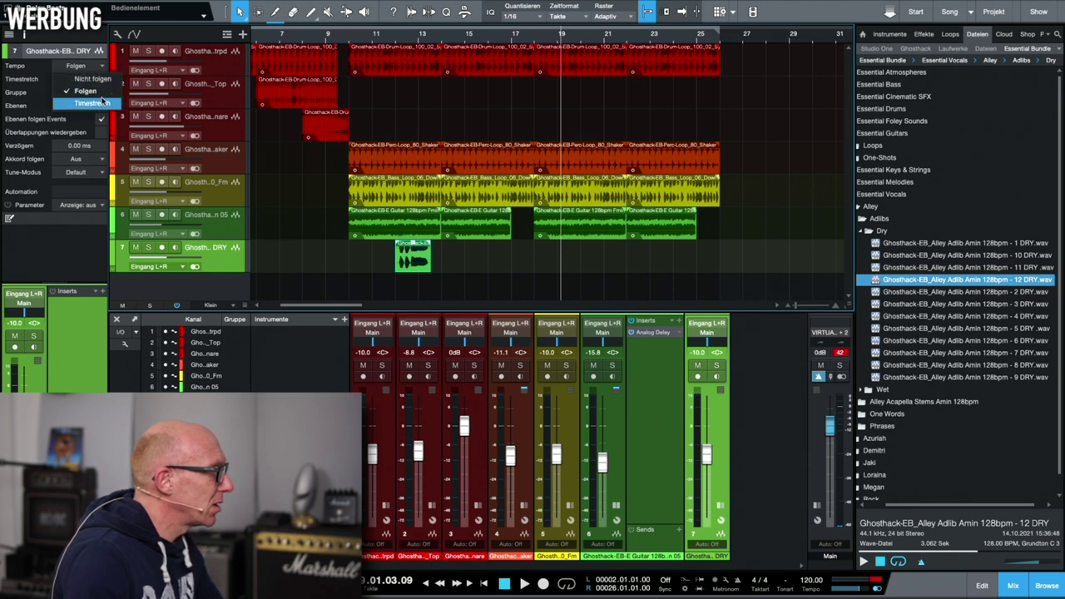
pyautogui.click(100, 102)
# Play from about bar 11 to hear the ad-lib with the loops, and undo adding its track
pyautogui.click(370, 40)
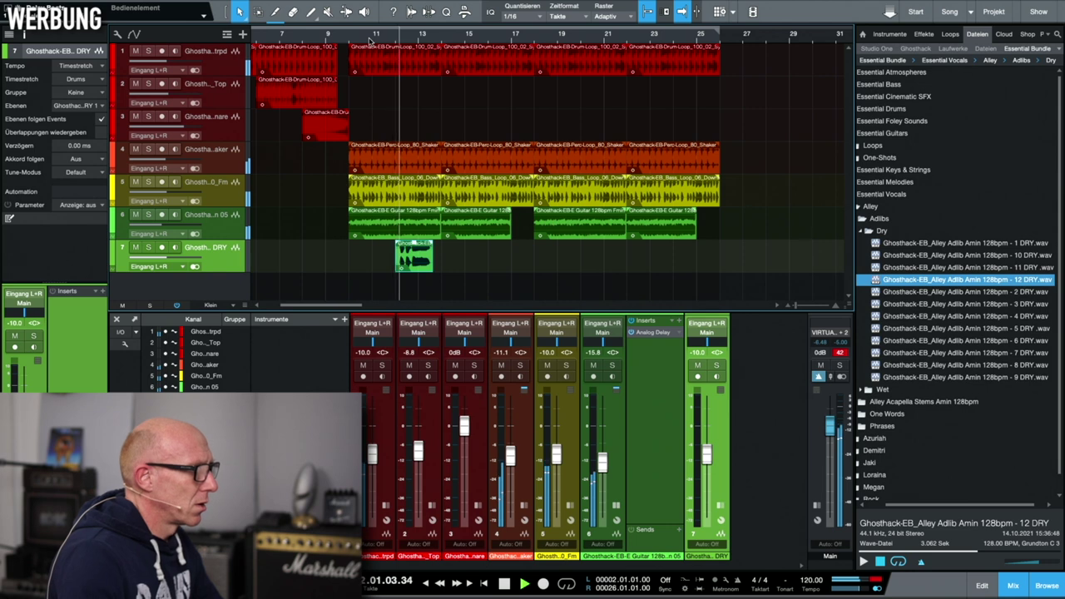
pyautogui.press('space')
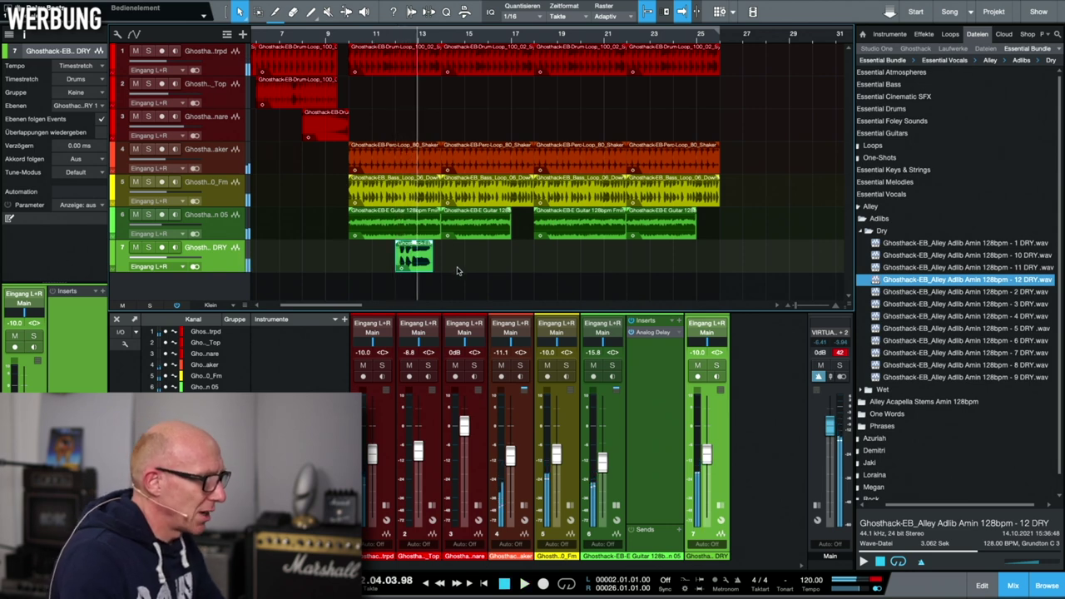
pyautogui.click(402, 271)
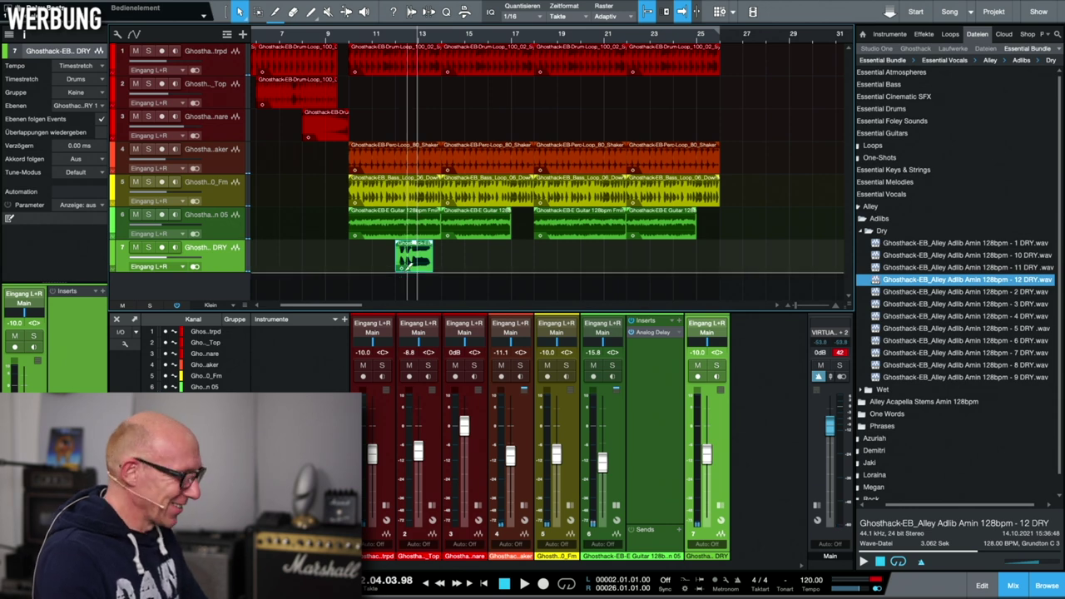
pyautogui.hotkey('ctrl', 'z')
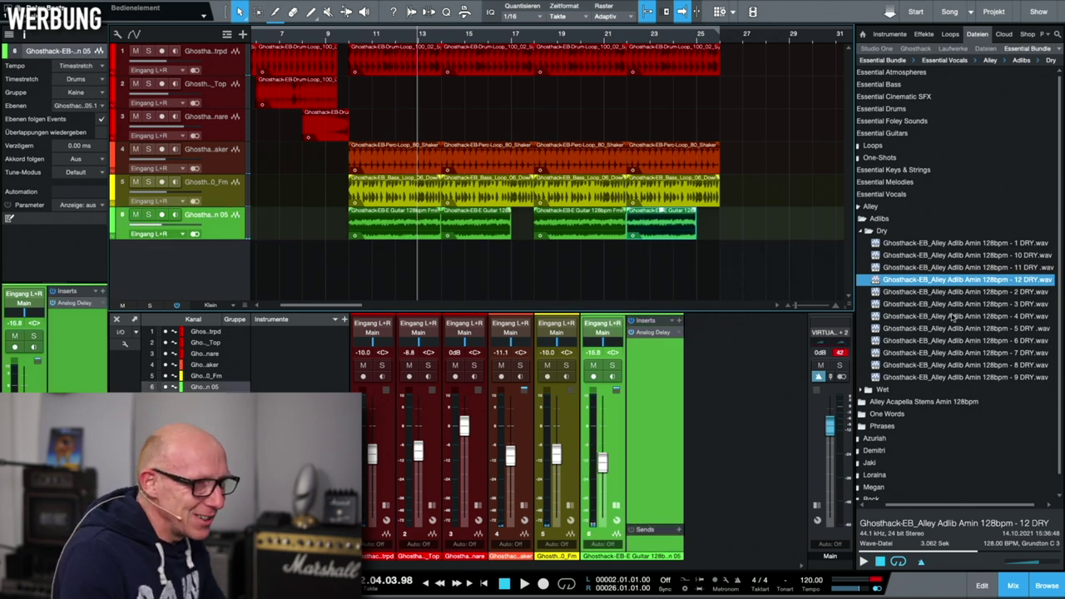
# Audition Alley Adlib Amin 128bpm - 2 DRY and place it on a new track at bar 12
pyautogui.click(948, 292)
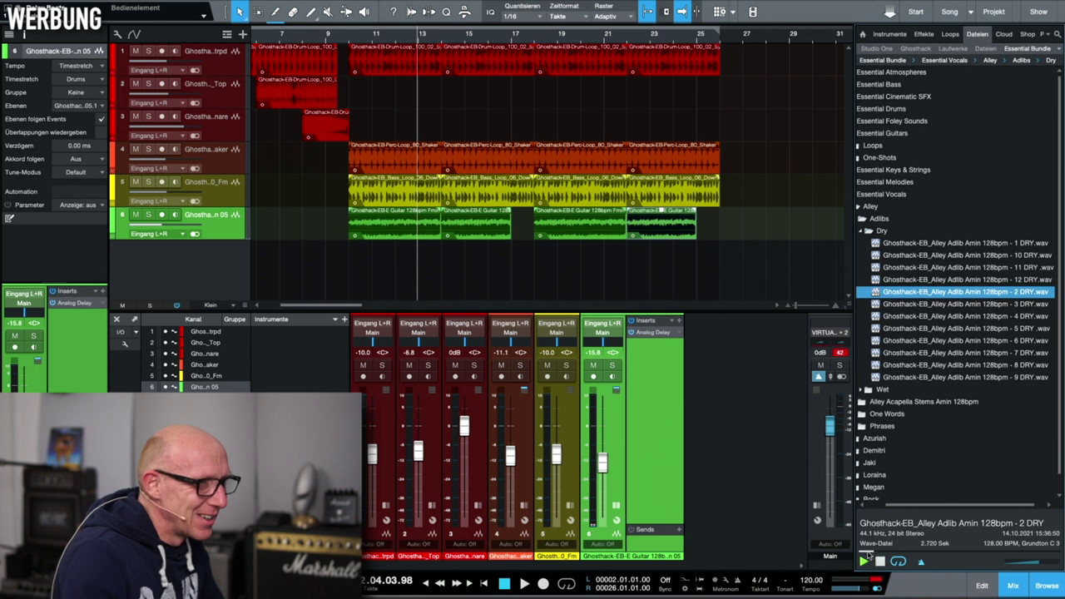
pyautogui.click(864, 560)
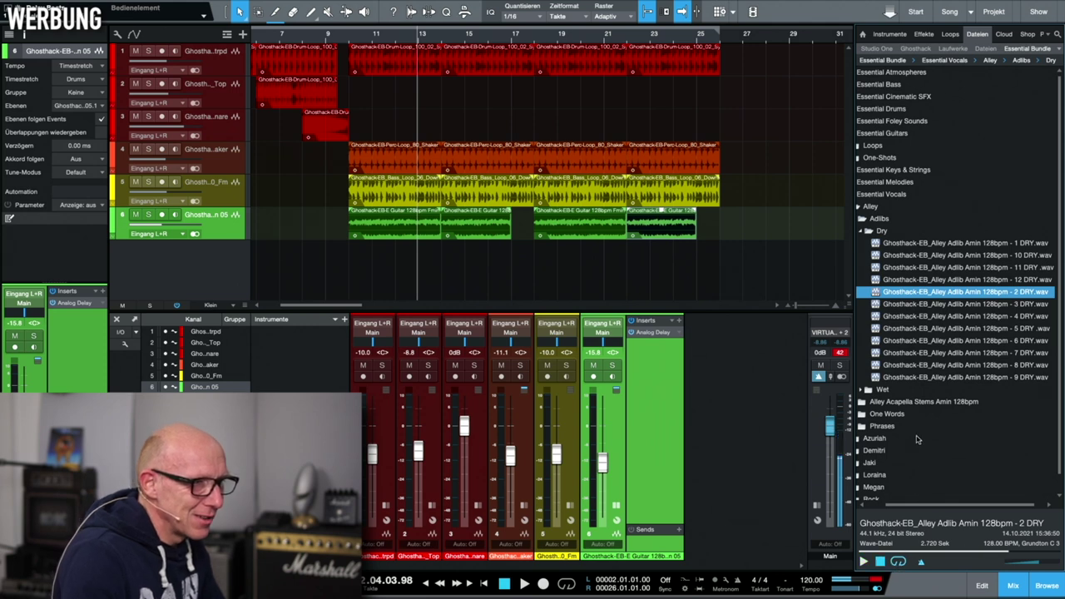
pyautogui.moveTo(904, 294); pyautogui.dragTo(414, 281)
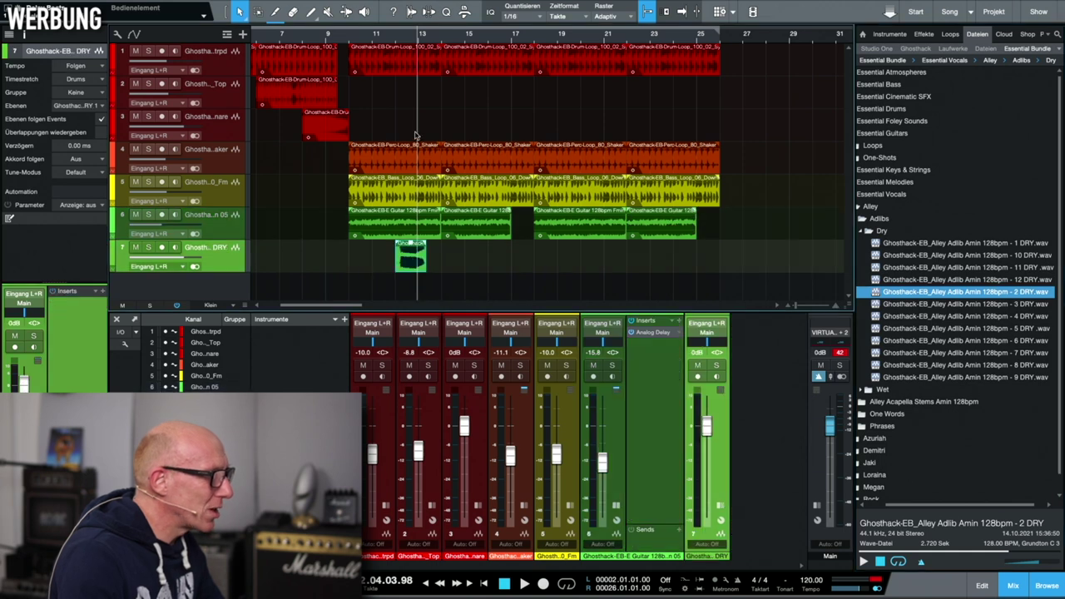
# Play the passage with the new ad-lib, lower its channel to -5.6 dB and move the clip about three beats later
pyautogui.click(391, 54)
pyautogui.press('space')
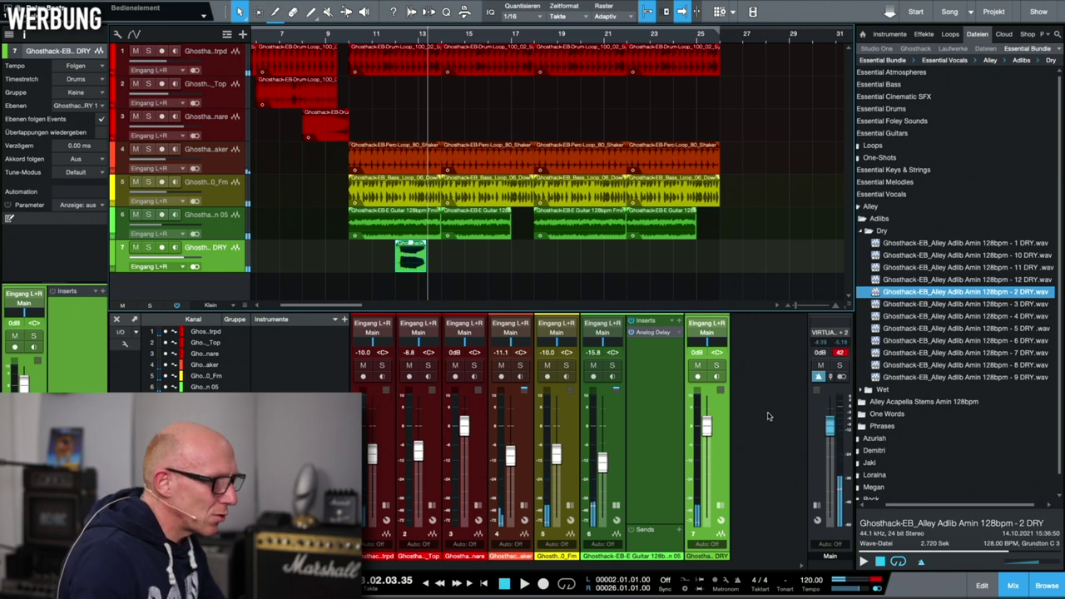
pyautogui.moveTo(706, 427); pyautogui.dragTo(706, 441)
pyautogui.moveTo(407, 263); pyautogui.dragTo(428, 248)
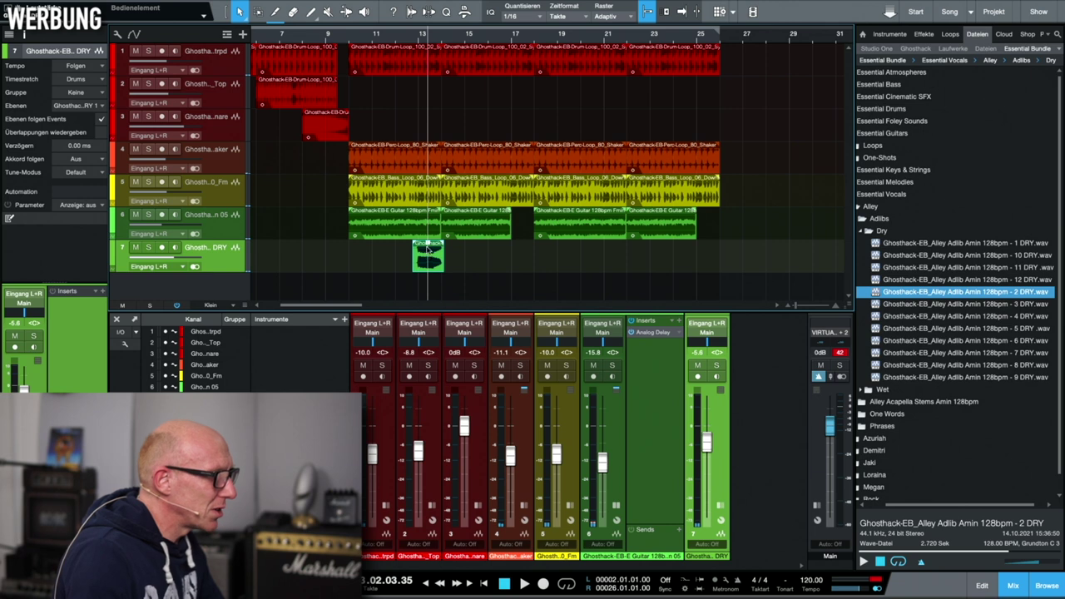
# Insert ValhallaVintageVerb on the ad-lib channel and close the plug-in window
pyautogui.click(720, 505)
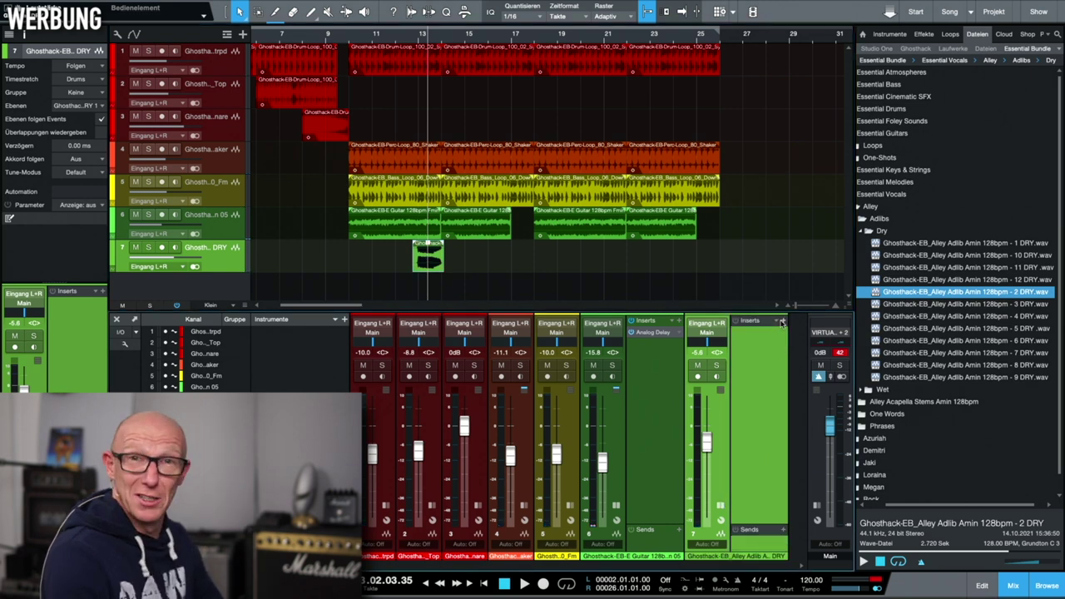
pyautogui.click(782, 321)
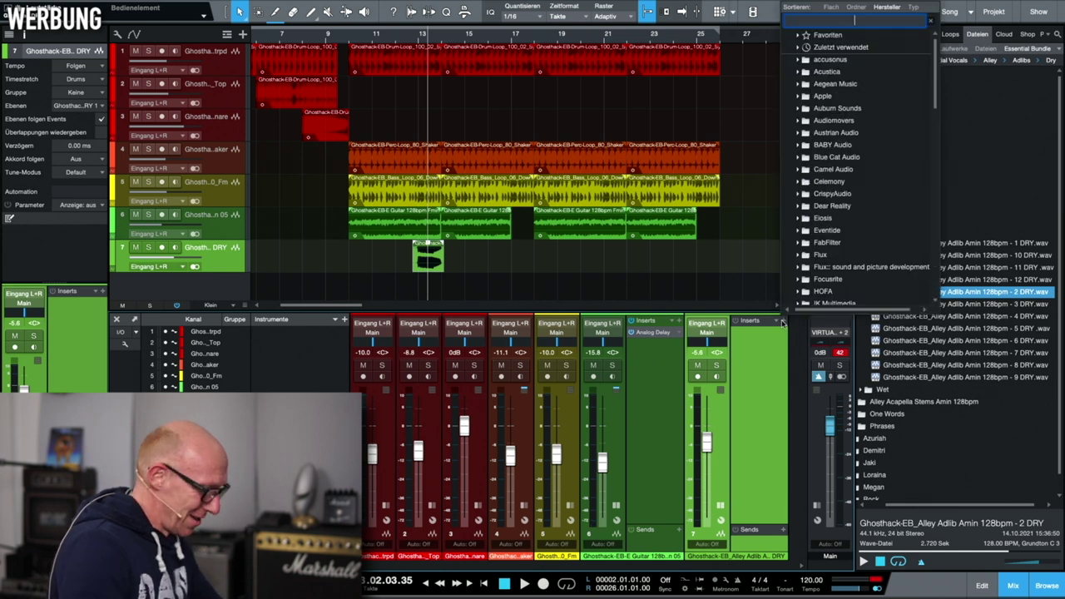
pyautogui.write('valhall')
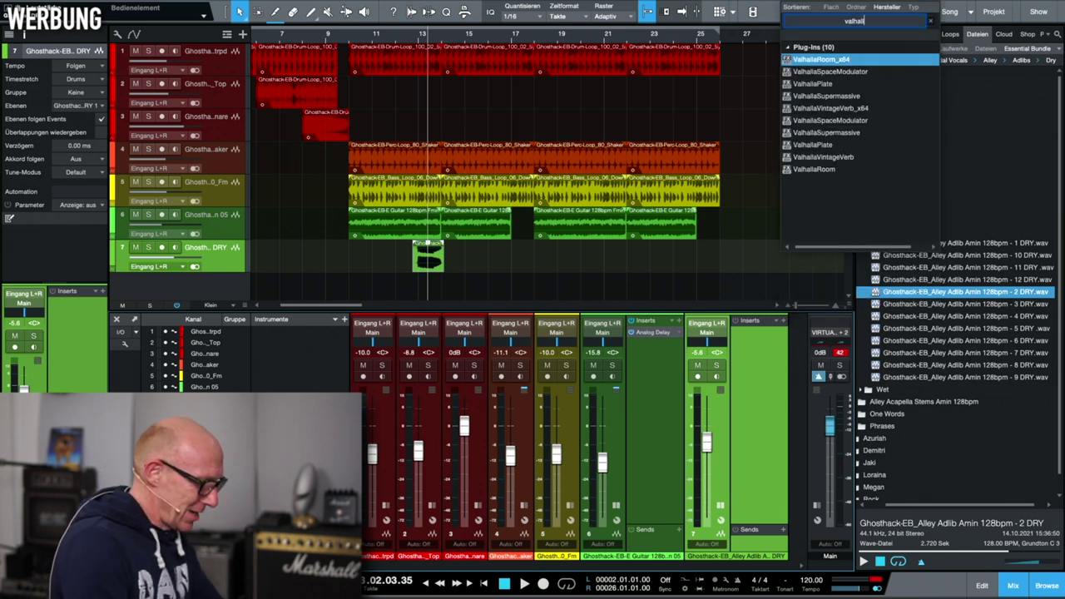
pyautogui.press('Up')
pyautogui.press('Up')
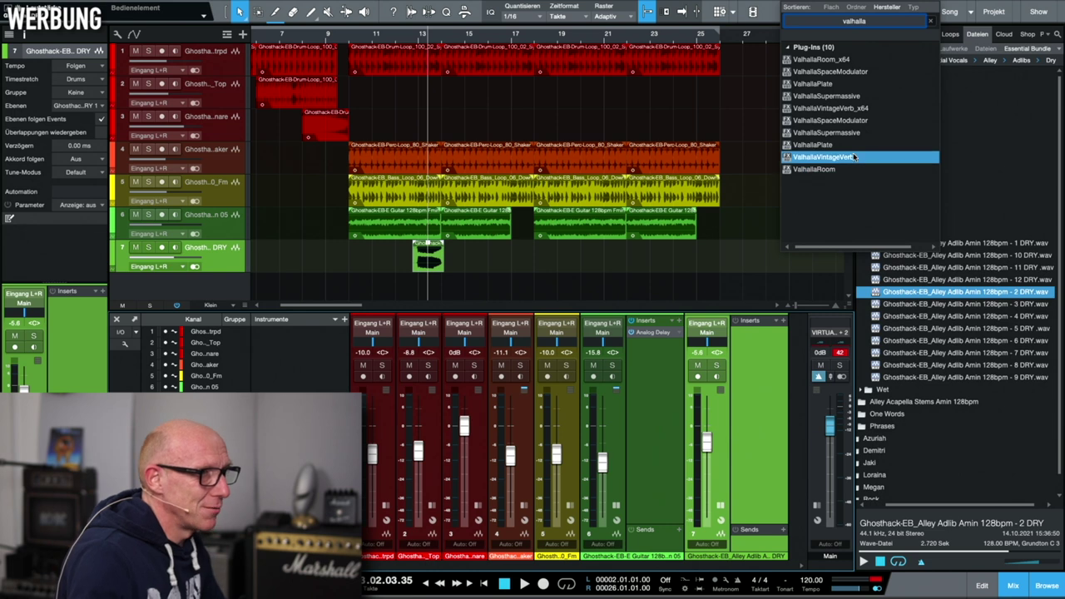
pyautogui.press('Return')
pyautogui.moveTo(631, 260); pyautogui.dragTo(618, 296)
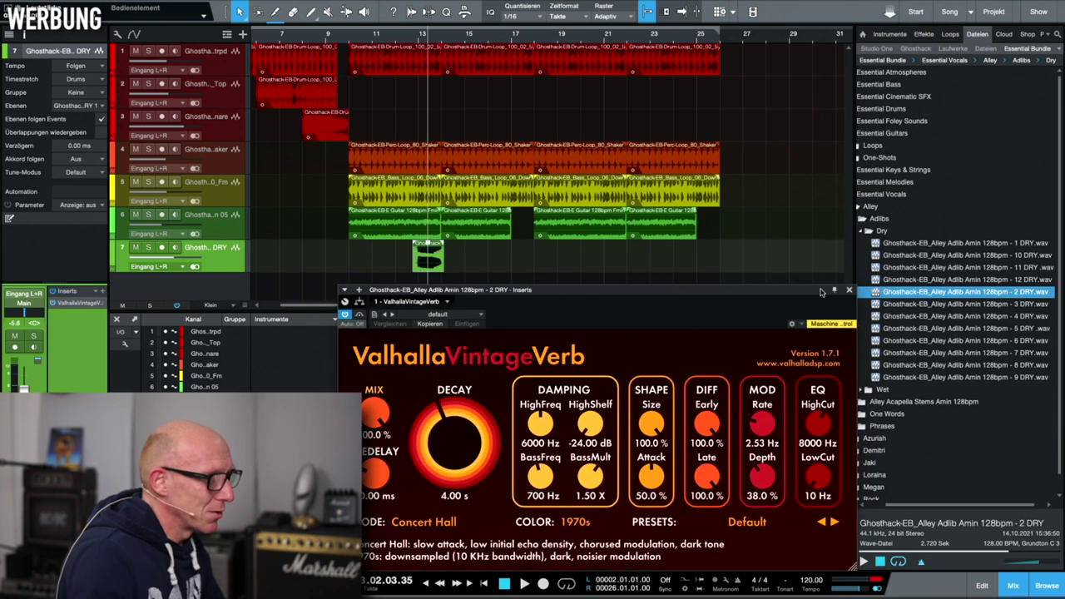
pyautogui.click(850, 289)
# Play repeatedly from just before the ad-lib to judge it with reverb, and remove the ad-lib track
pyautogui.click(410, 43)
pyautogui.press('space')
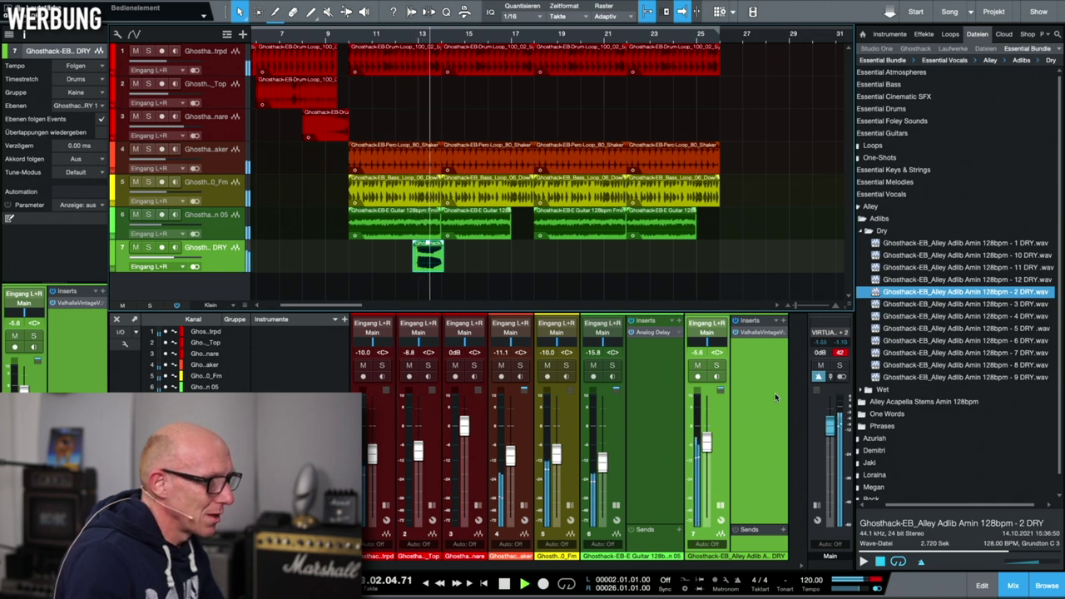
pyautogui.press('space')
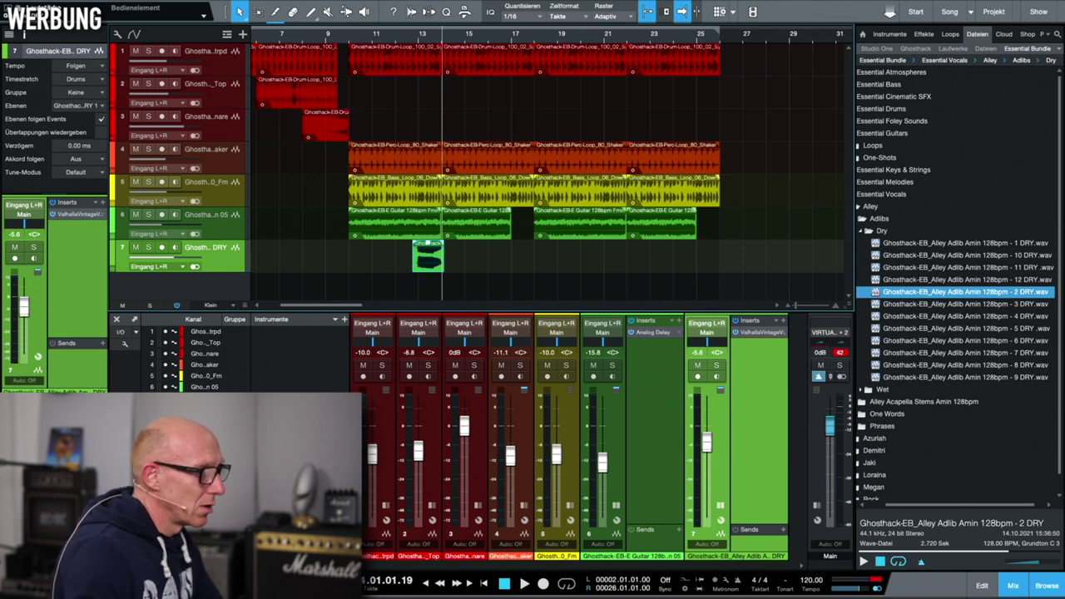
pyautogui.click(402, 41)
pyautogui.press('space')
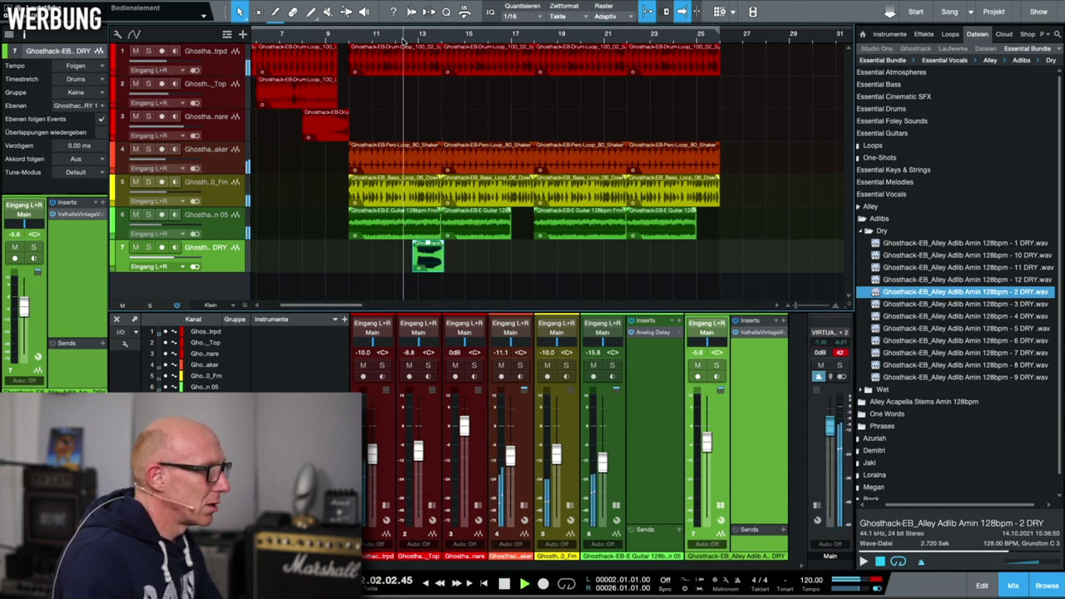
pyautogui.press('space')
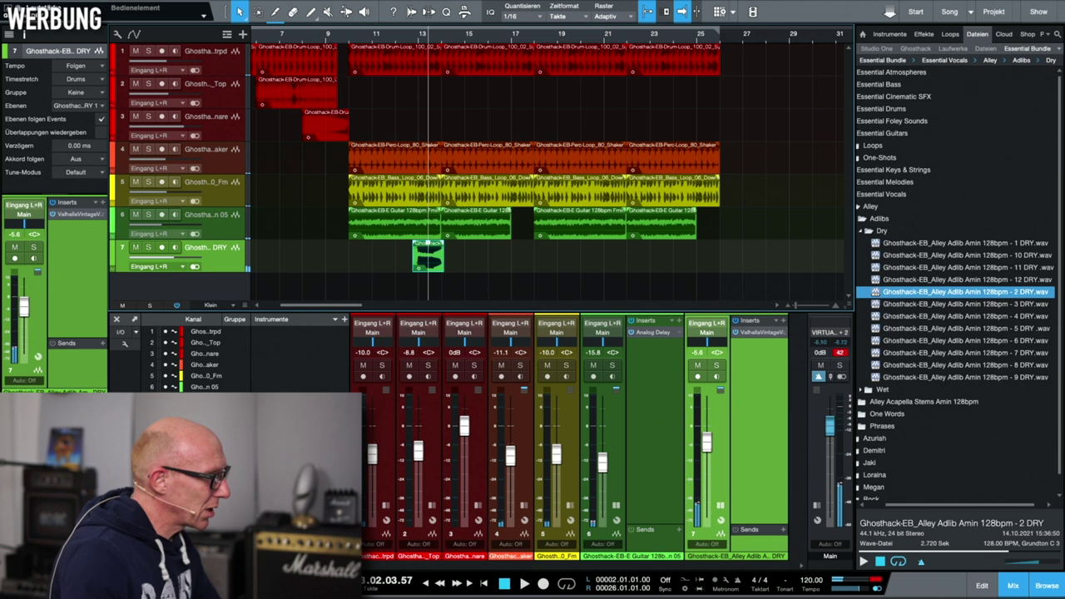
pyautogui.click(405, 37)
pyautogui.press('space')
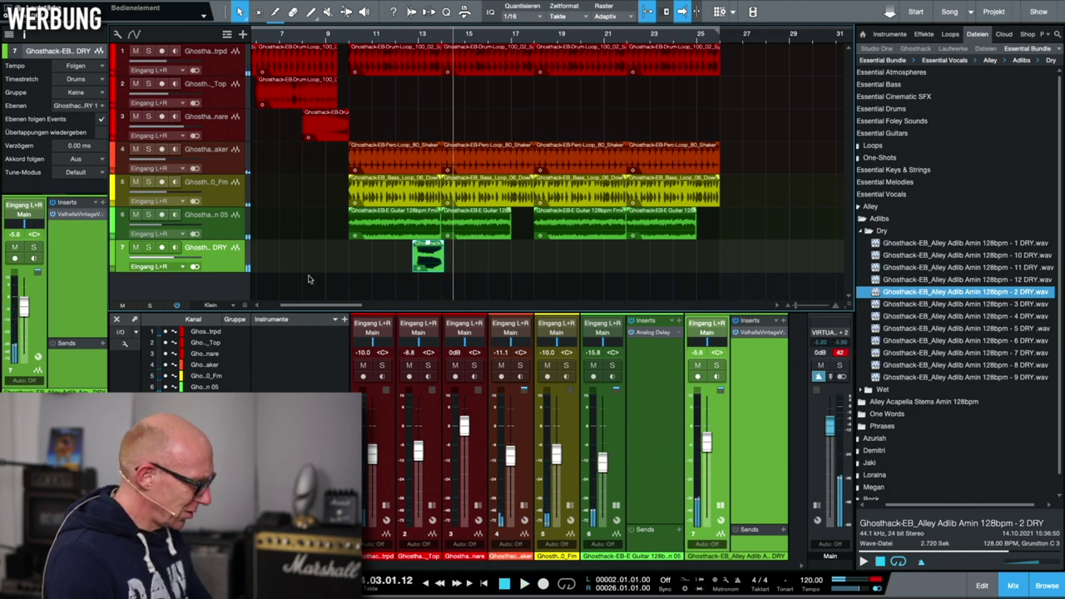
pyautogui.press('Delete')
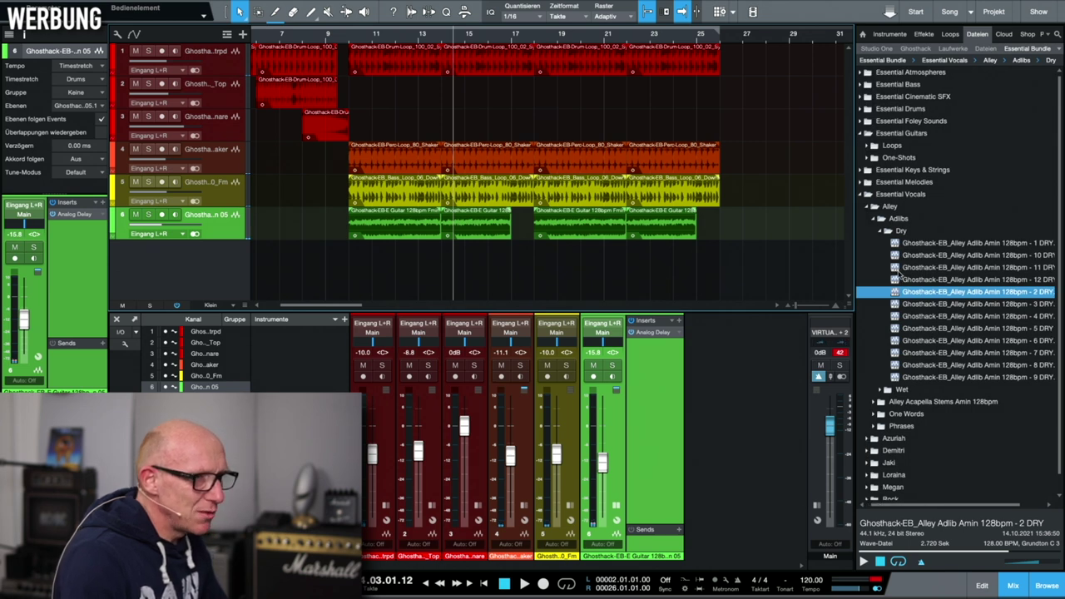
# Collapse the Alley vocal folders and open the Azuriah folder in Essential Vocals
pyautogui.click(884, 232)
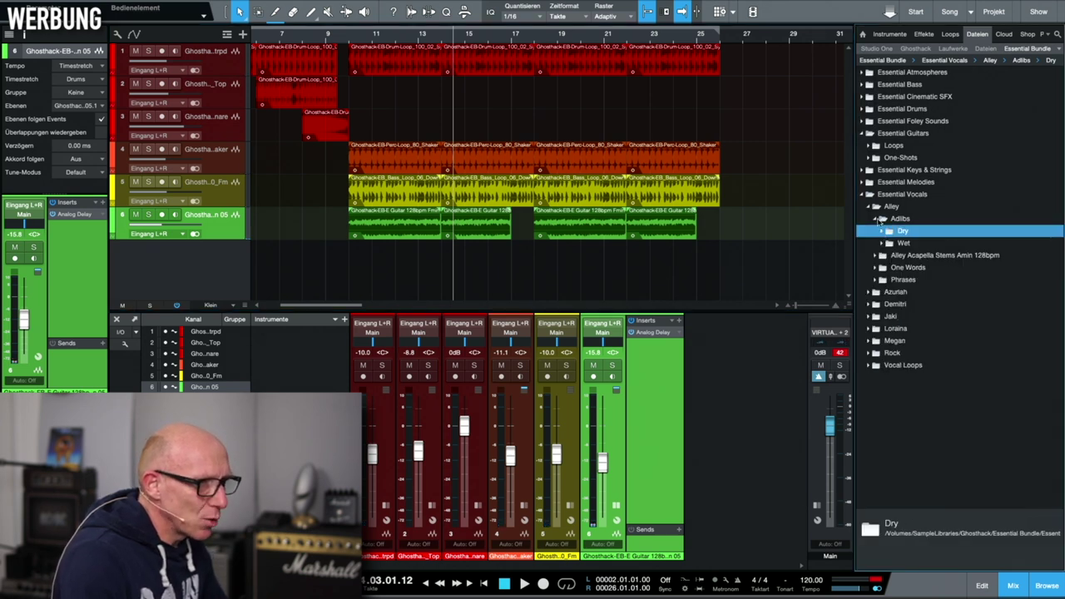
pyautogui.click(869, 207)
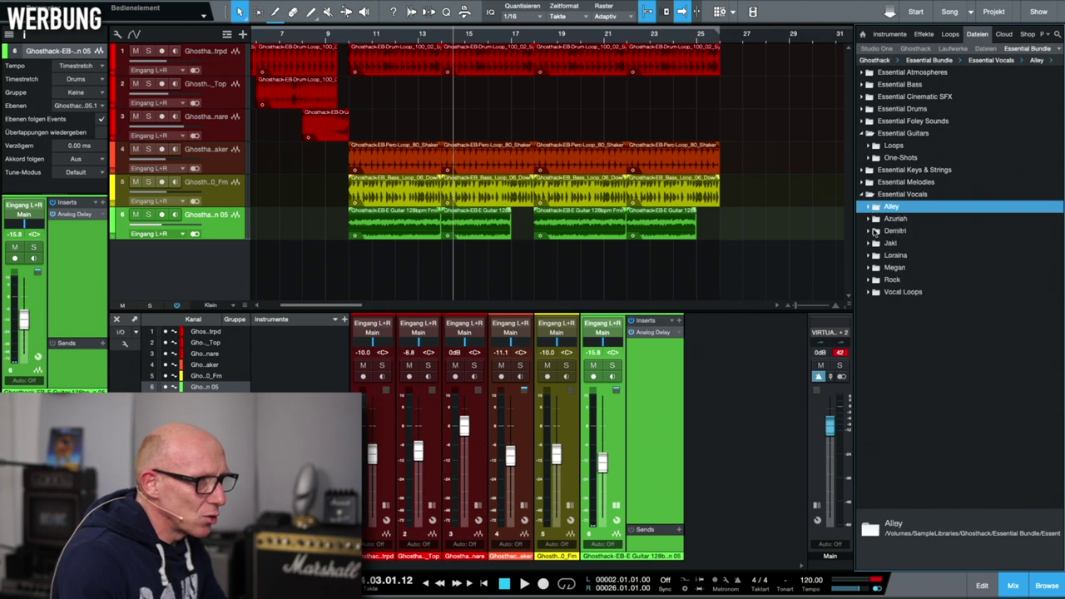
pyautogui.click(867, 220)
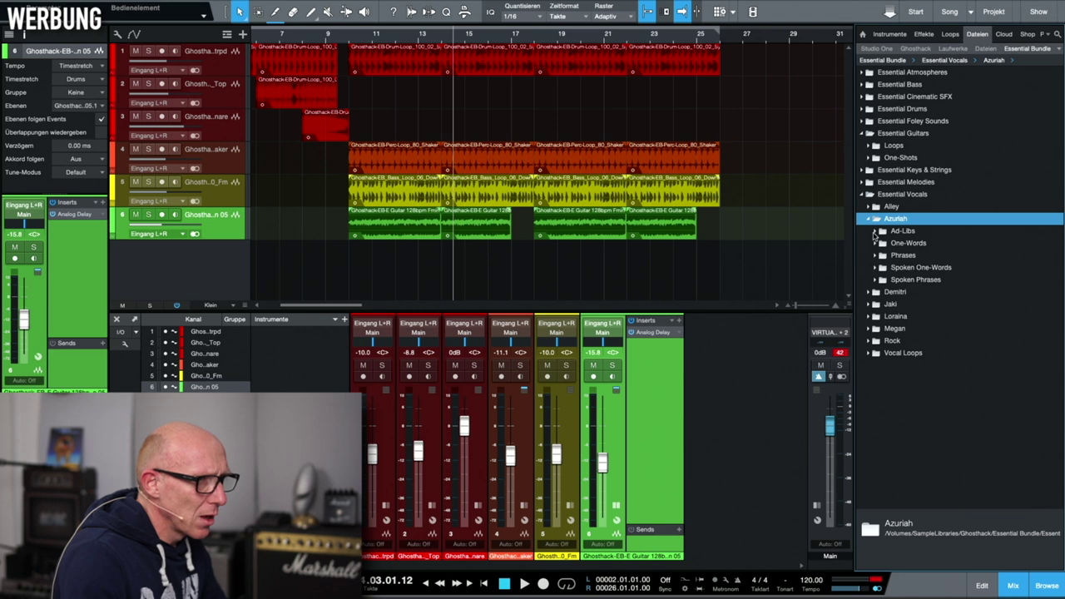
# Open Azuriah's dry One-Words folder and audition the Baby and Beauty samples
pyautogui.click(875, 243)
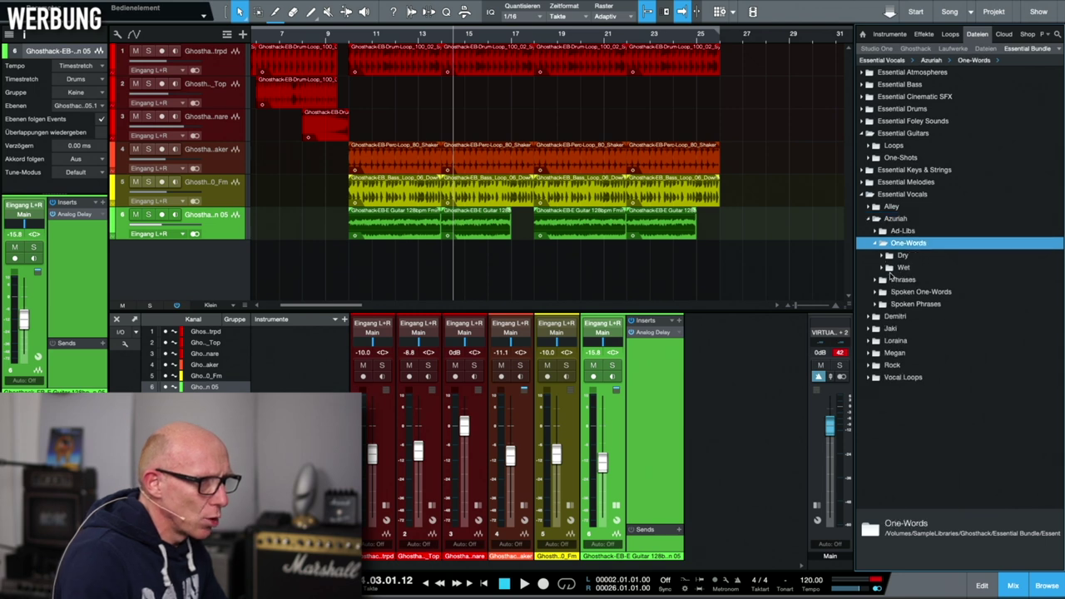
pyautogui.click(882, 256)
pyautogui.click(919, 270)
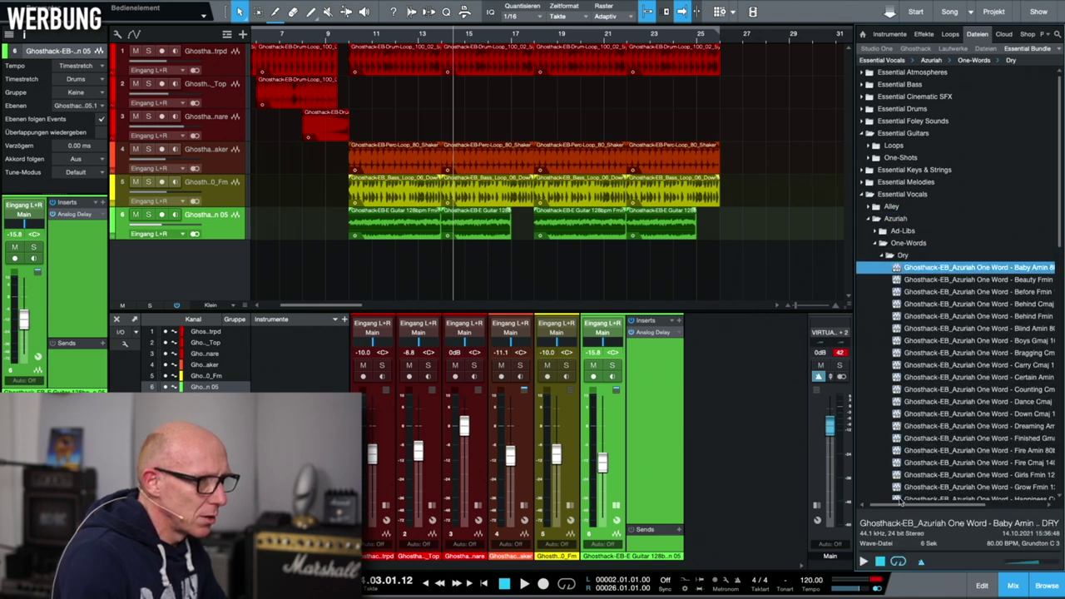
pyautogui.click(864, 563)
pyautogui.press('Down')
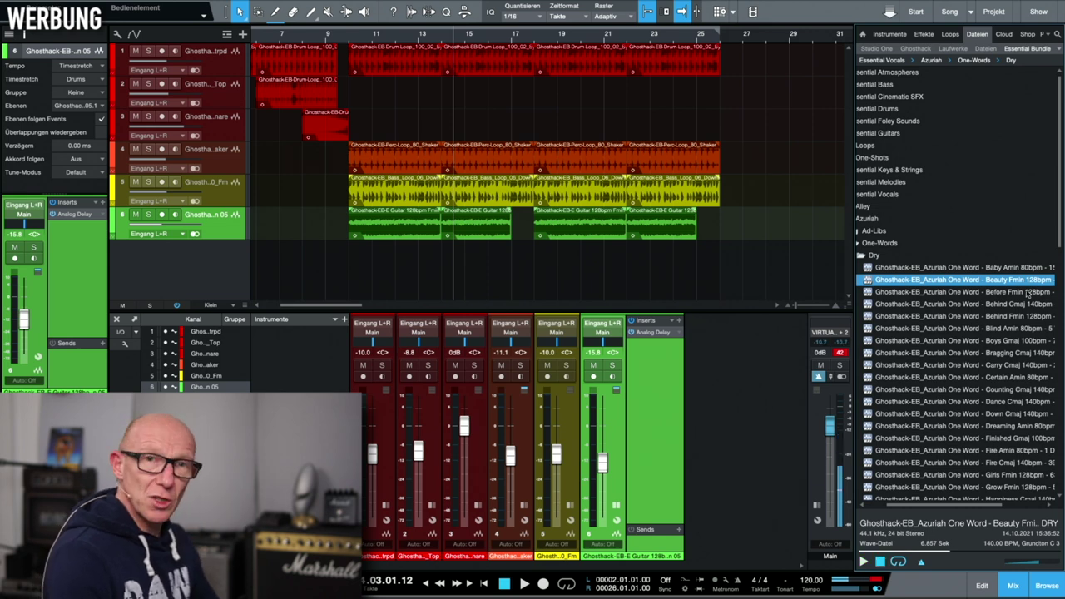
pyautogui.hscroll(2, 1010, 297)
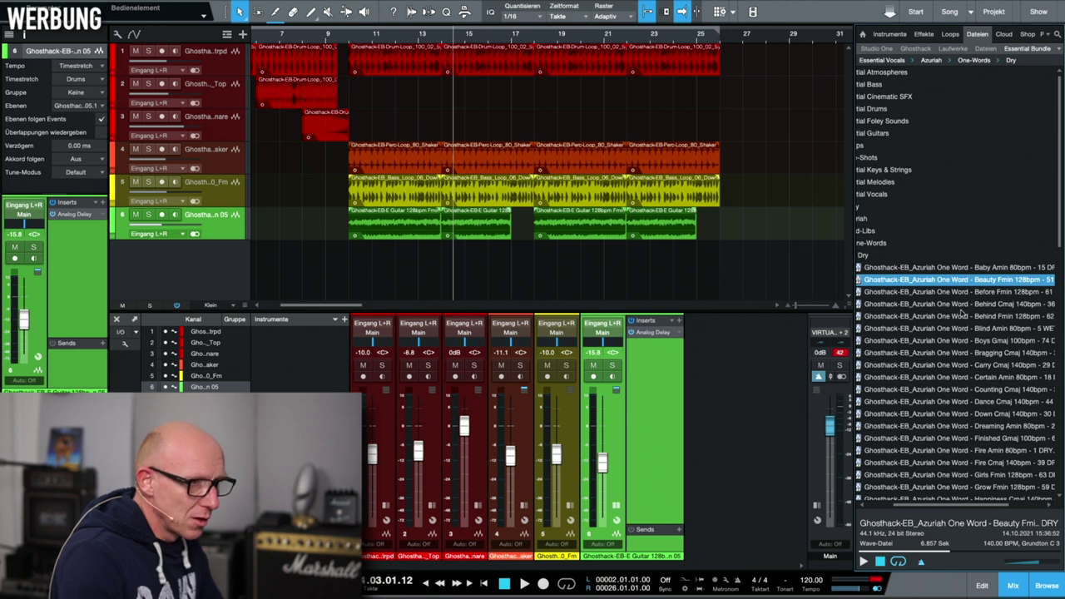
# Preview the dry Azuriah one-word "Girls Fmin 128bpm", place it on a new track at bar 12 and set the track's tempo mode to Timestretch
pyautogui.scroll(-1, 961, 314)
pyautogui.click(909, 452)
pyautogui.click(864, 561)
pyautogui.click(879, 563)
pyautogui.moveTo(944, 452); pyautogui.dragTo(415, 263)
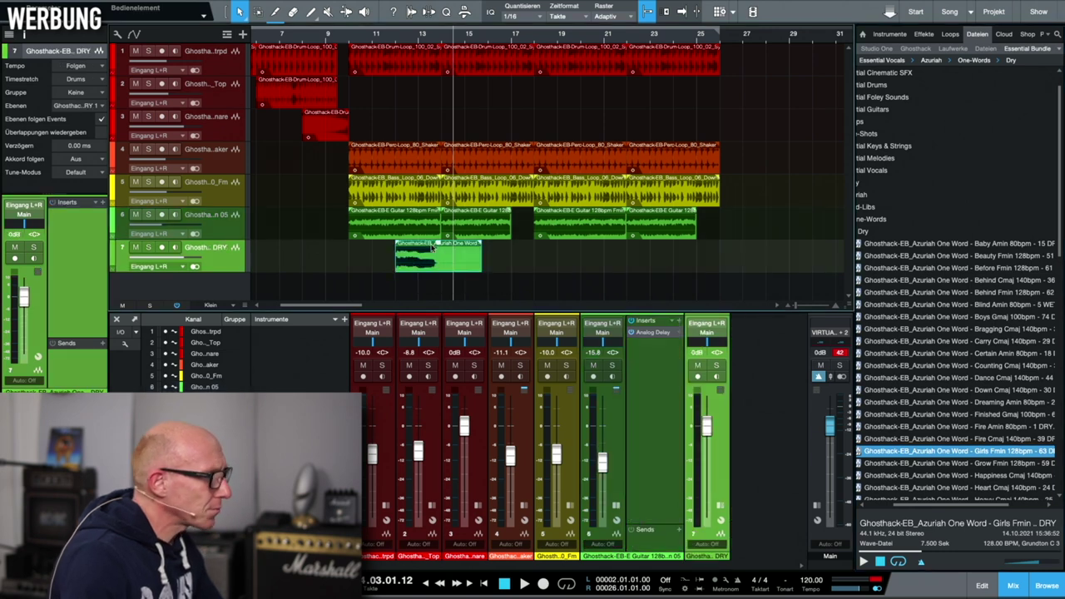
pyautogui.click(107, 72)
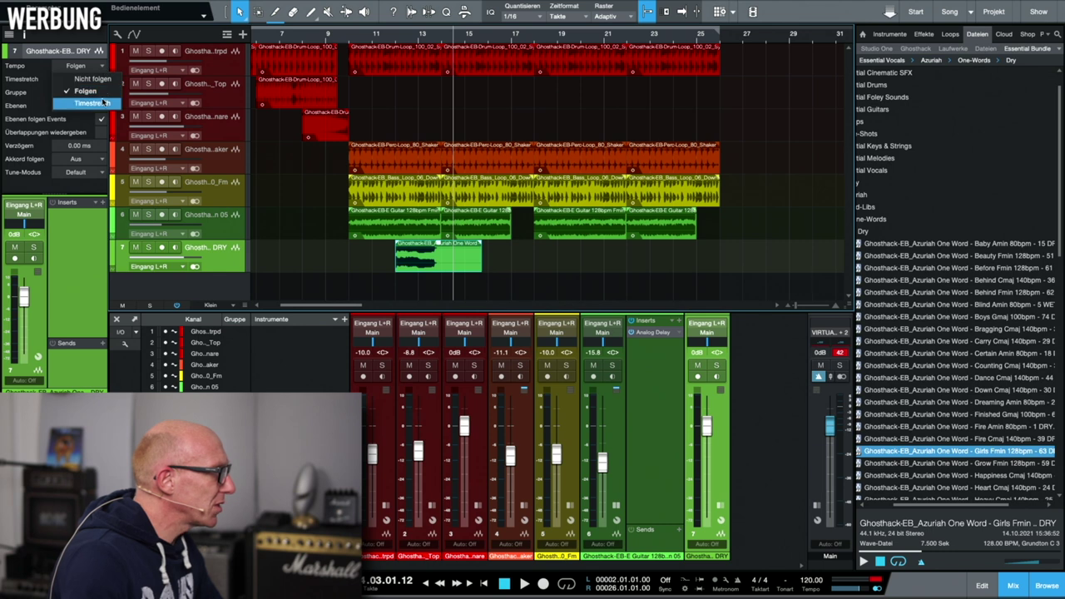
pyautogui.click(113, 104)
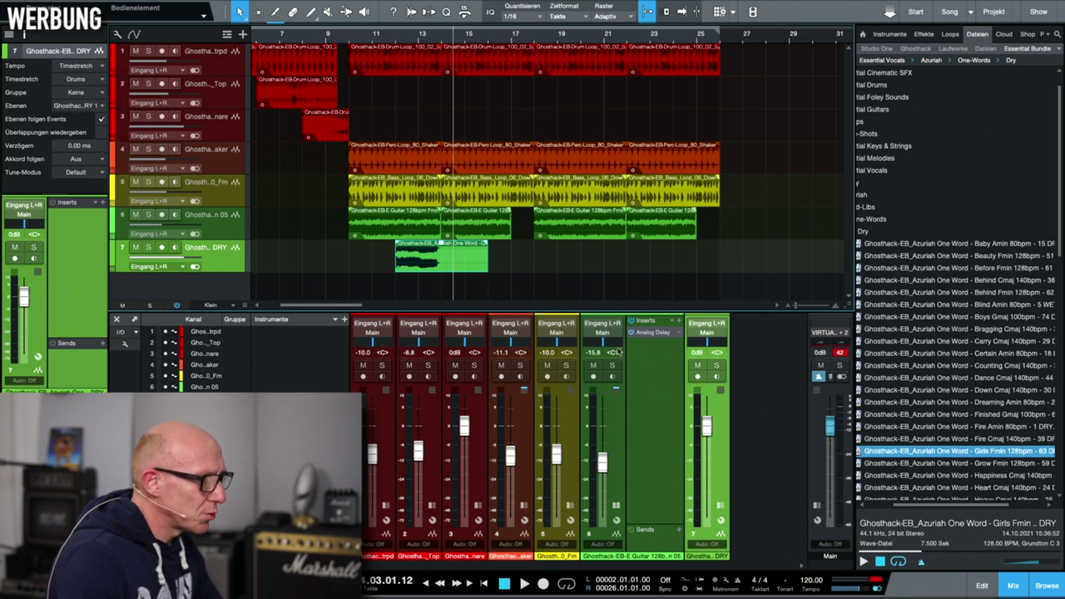
# Insert ValhallaVintageVerb on the new vocal channel and close the plug-in window
pyautogui.click(720, 506)
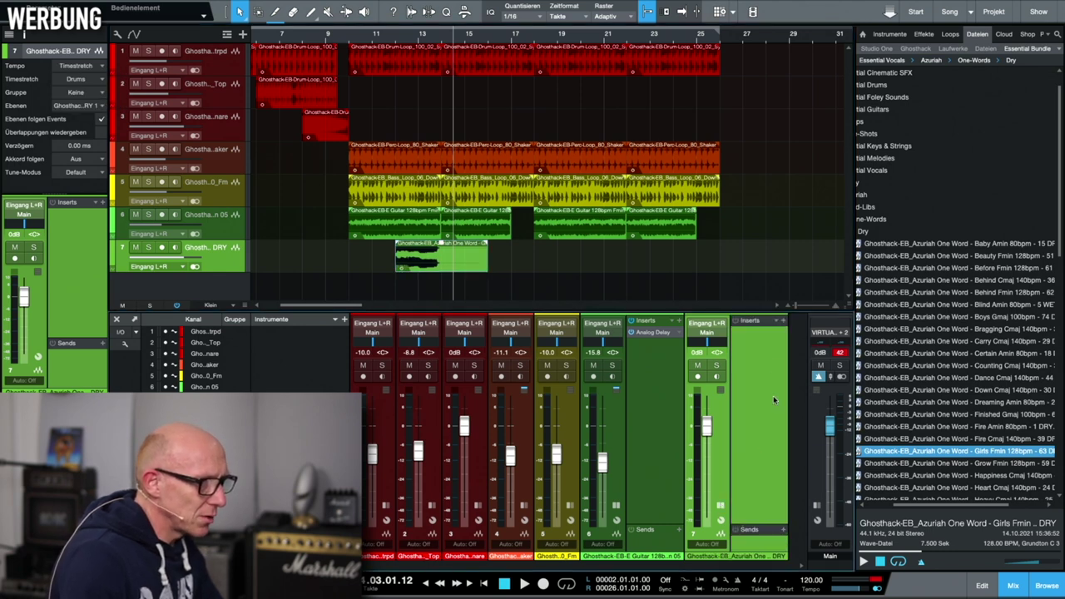
pyautogui.click(783, 322)
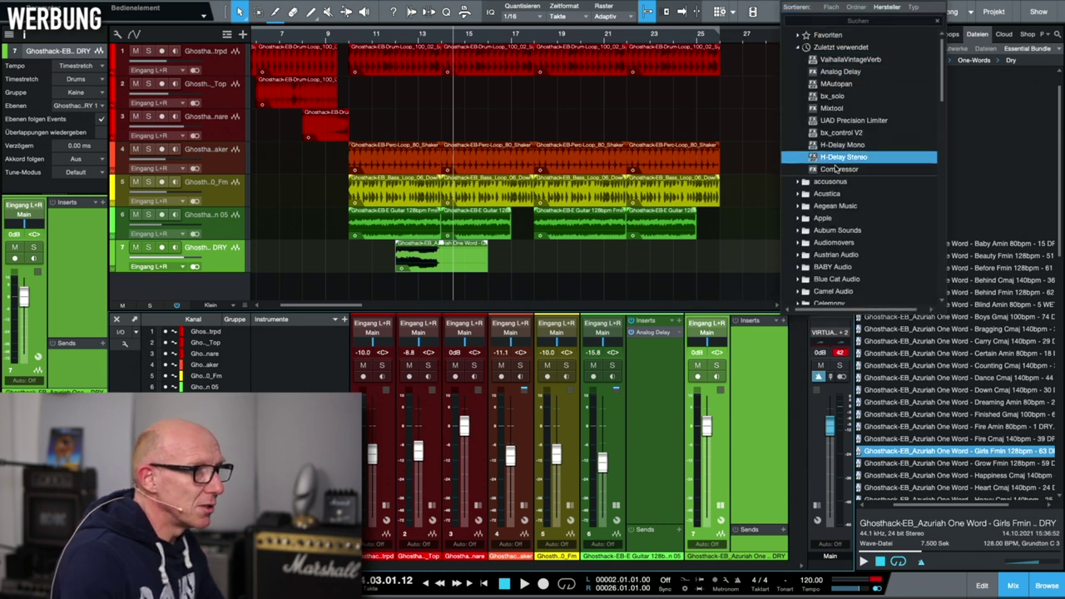
pyautogui.click(858, 61)
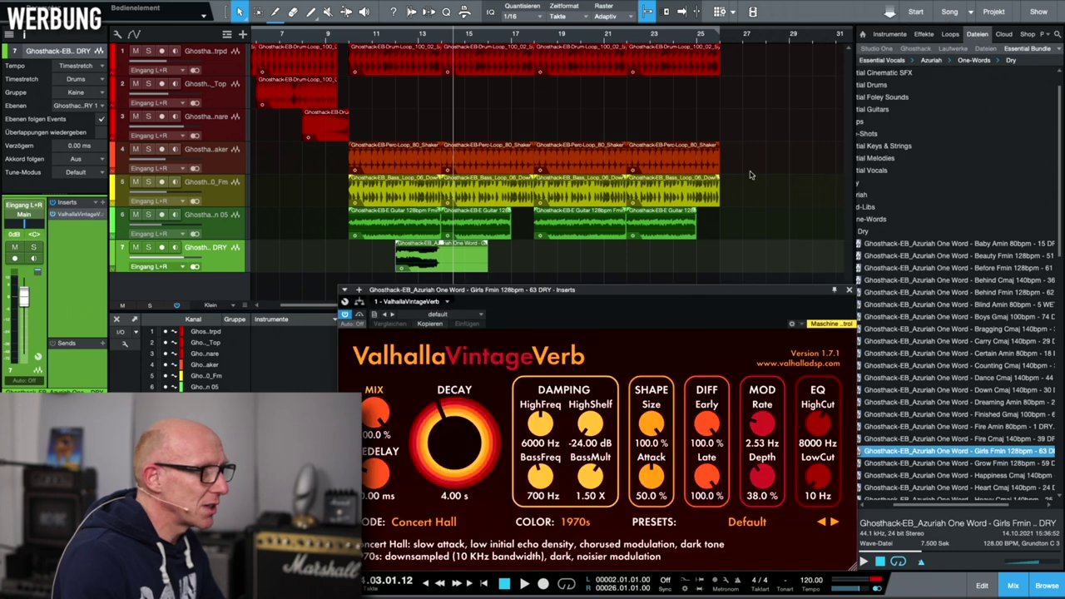
pyautogui.click(848, 291)
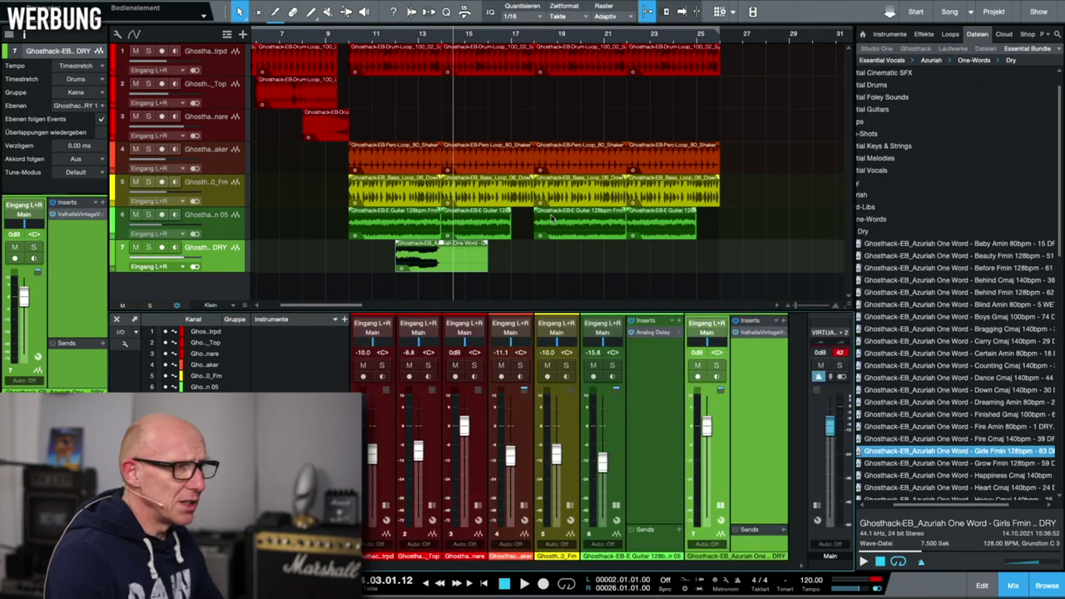
# Play from just after bar 10 and lower the vocal channel to -11.5 dB
pyautogui.click(359, 37)
pyautogui.press('space')
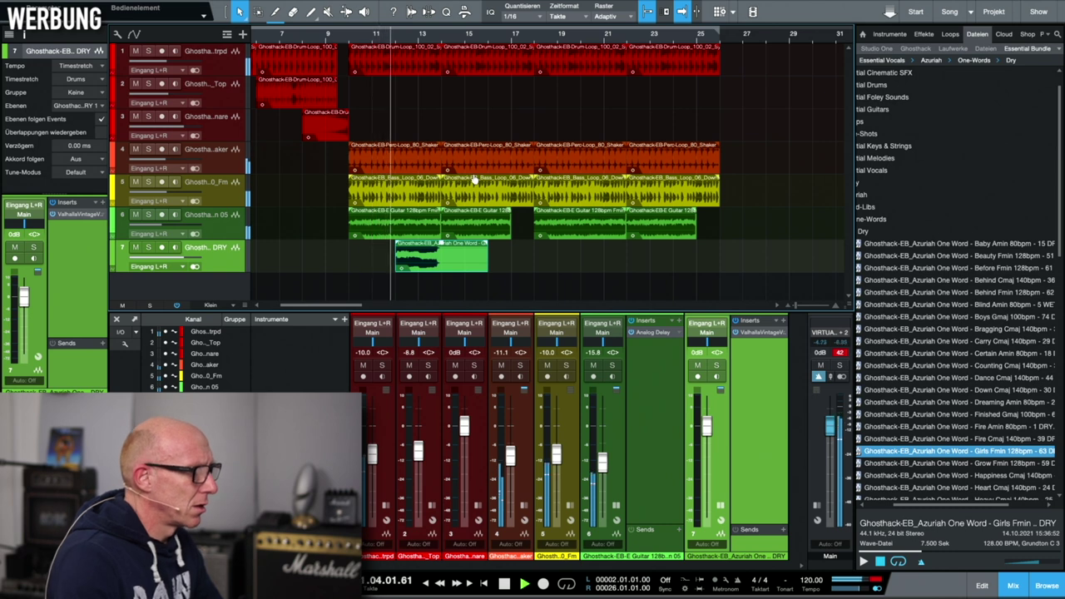
pyautogui.moveTo(705, 426); pyautogui.dragTo(709, 461)
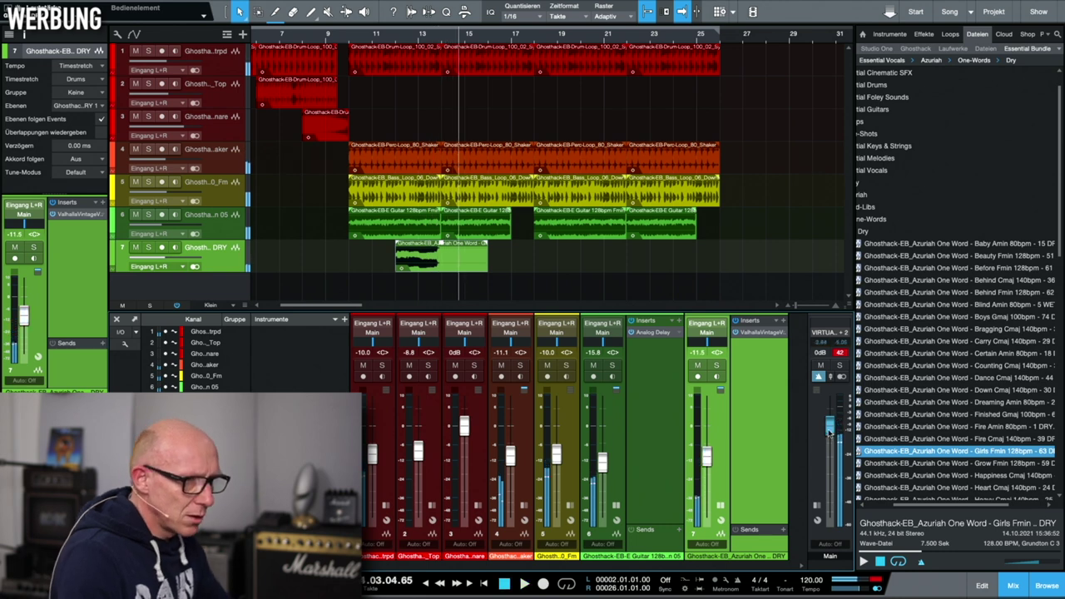
# Add the dry Azuriah one-word "Grow Fmin 128bpm" to the vocal track at bar 15 and play the passage
pyautogui.moveTo(956, 464); pyautogui.dragTo(491, 258)
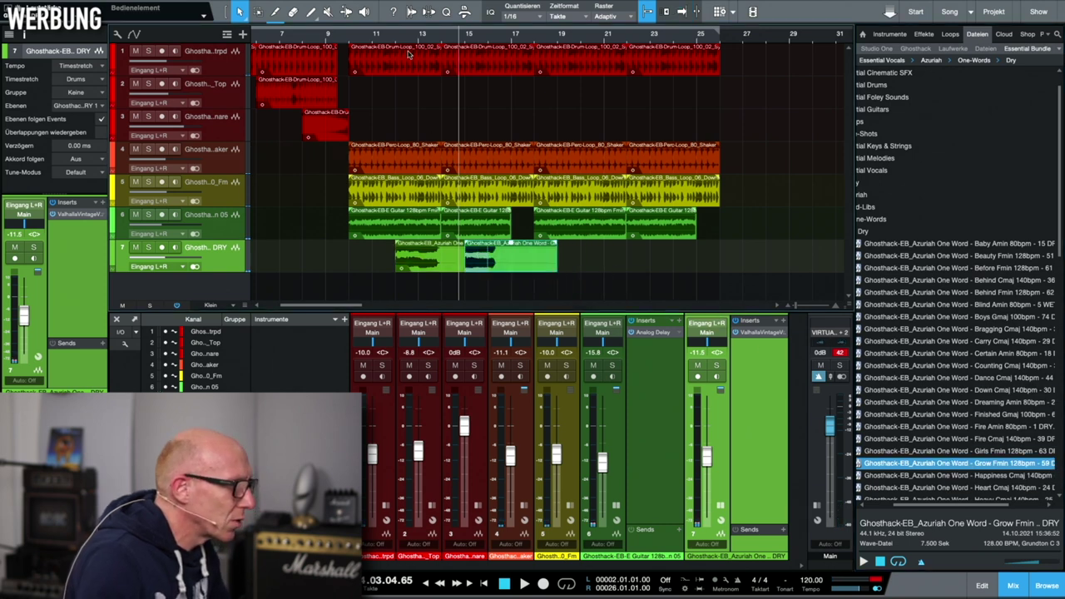
pyautogui.click(429, 39)
pyautogui.press('space')
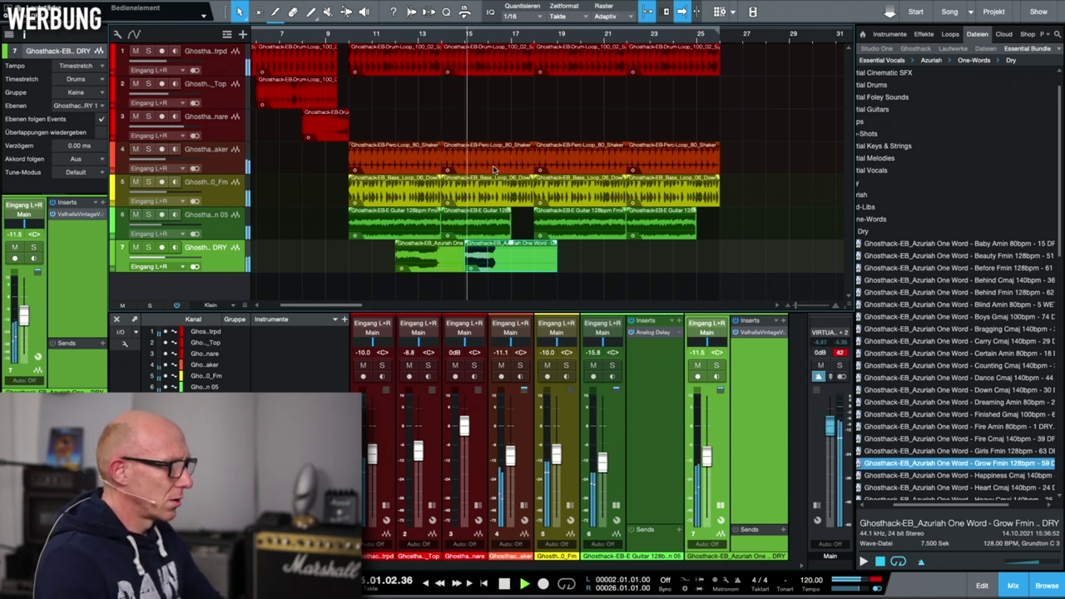
pyautogui.press('space')
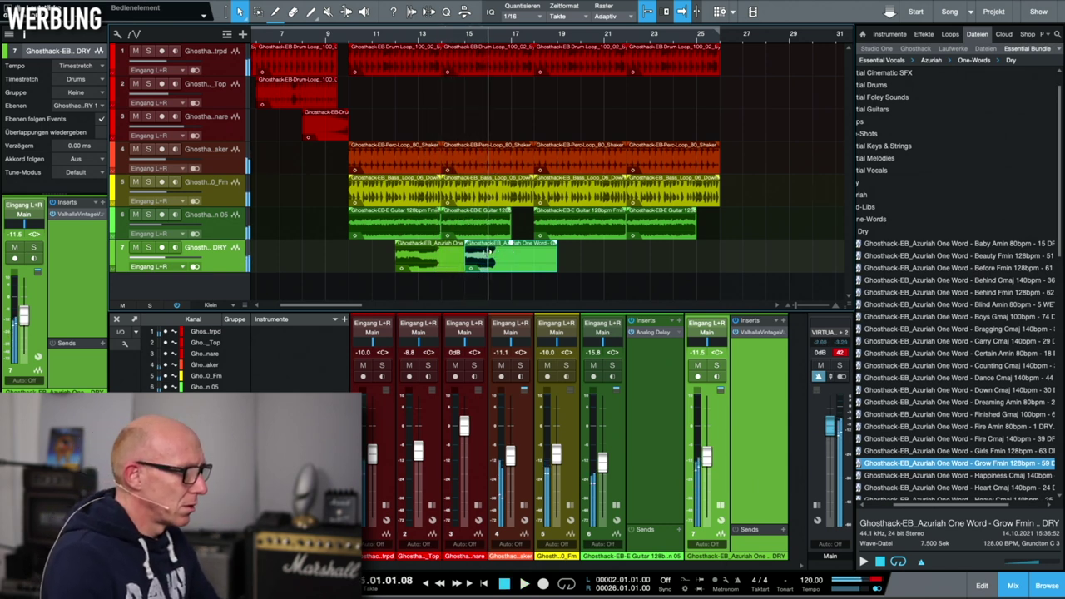
# Move the Grow clip one bar later to bar 16 and play the transition into it twice
pyautogui.click(490, 263)
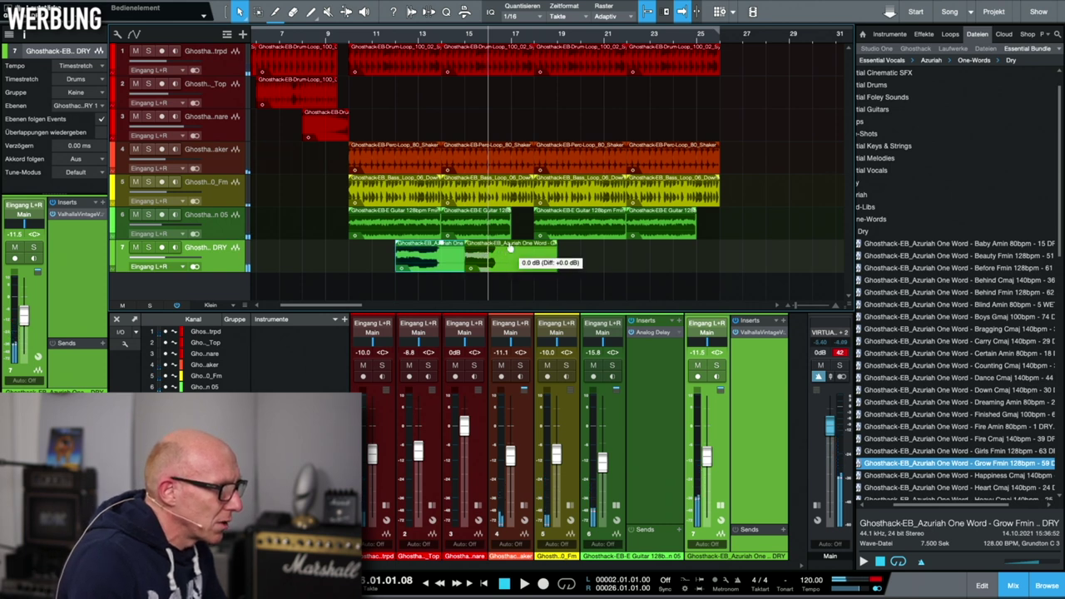
pyautogui.moveTo(525, 247); pyautogui.dragTo(549, 247)
pyautogui.click(460, 33)
pyautogui.press('space')
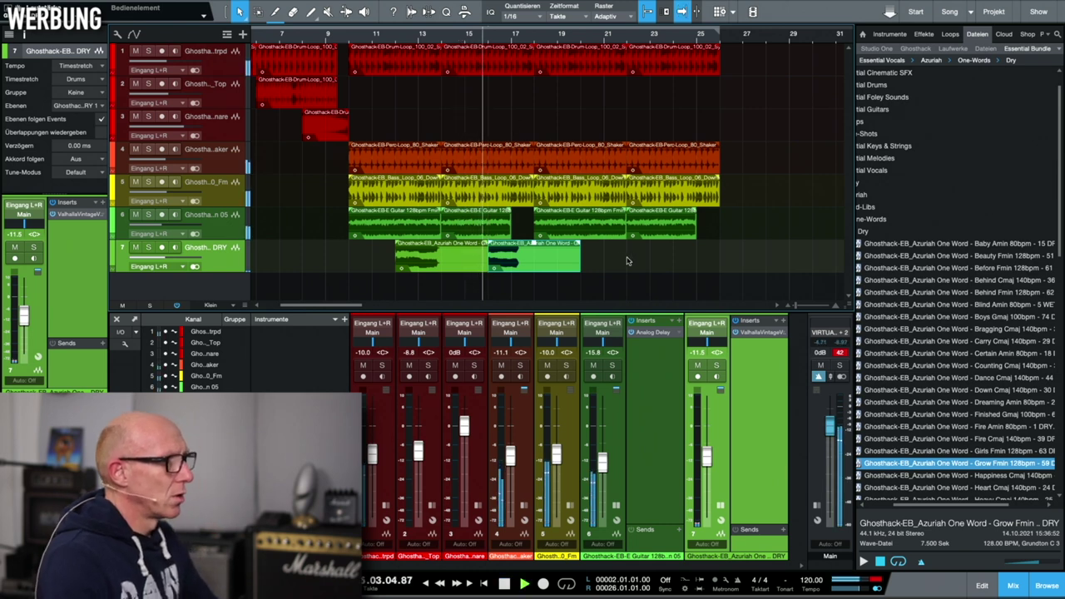
pyautogui.press('space')
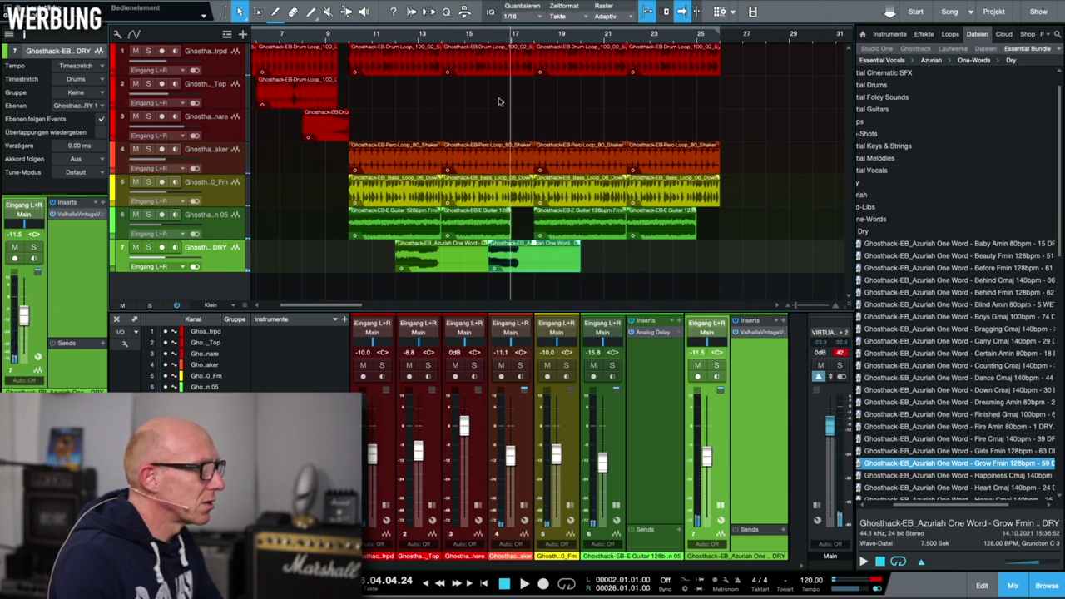
pyautogui.click(475, 41)
pyautogui.press('space')
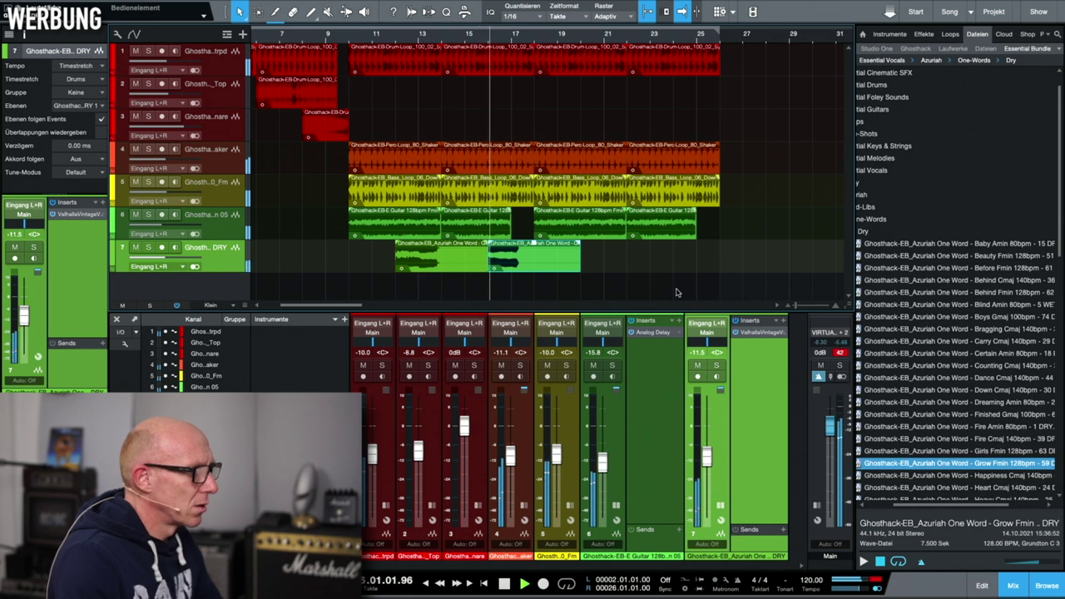
pyautogui.press('space')
# Nudge both the Grow and the Girls vocal clips slightly earlier than their bar lines
pyautogui.press('z')
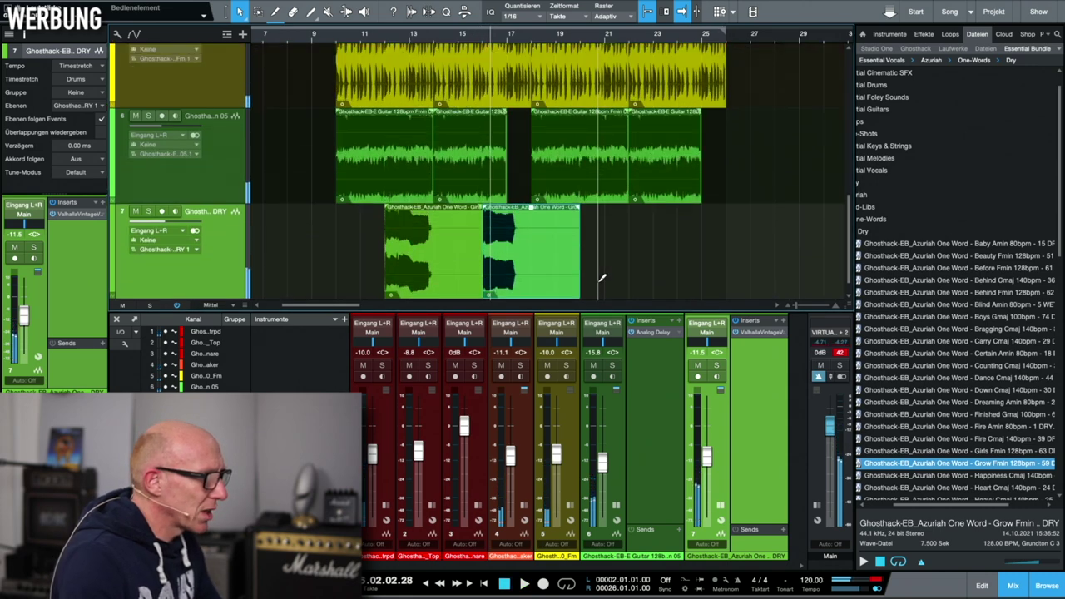
pyautogui.hscroll(-5, 602, 277)
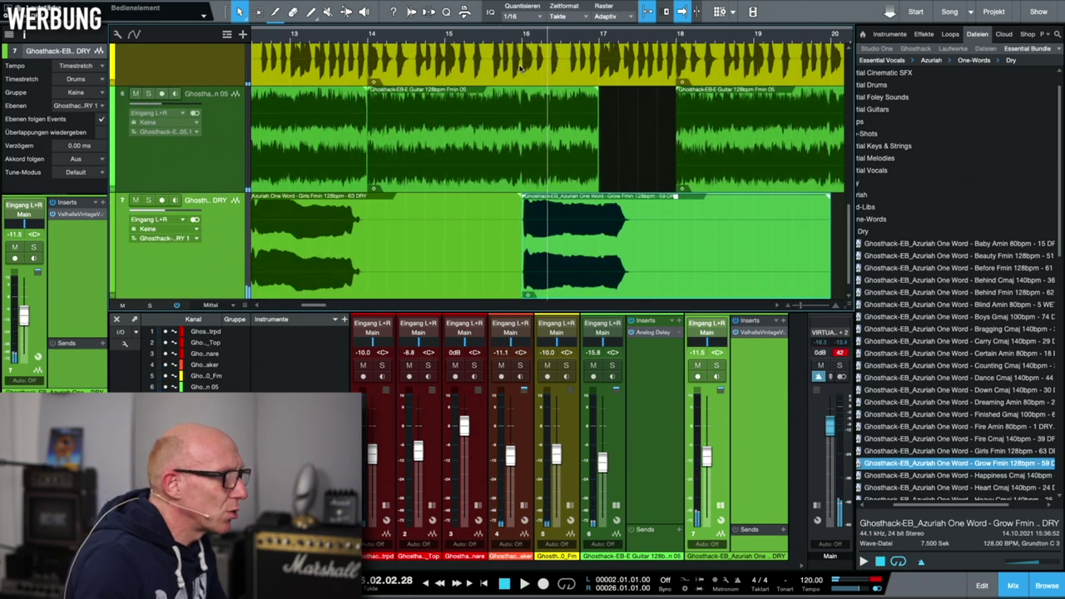
pyautogui.click(582, 239)
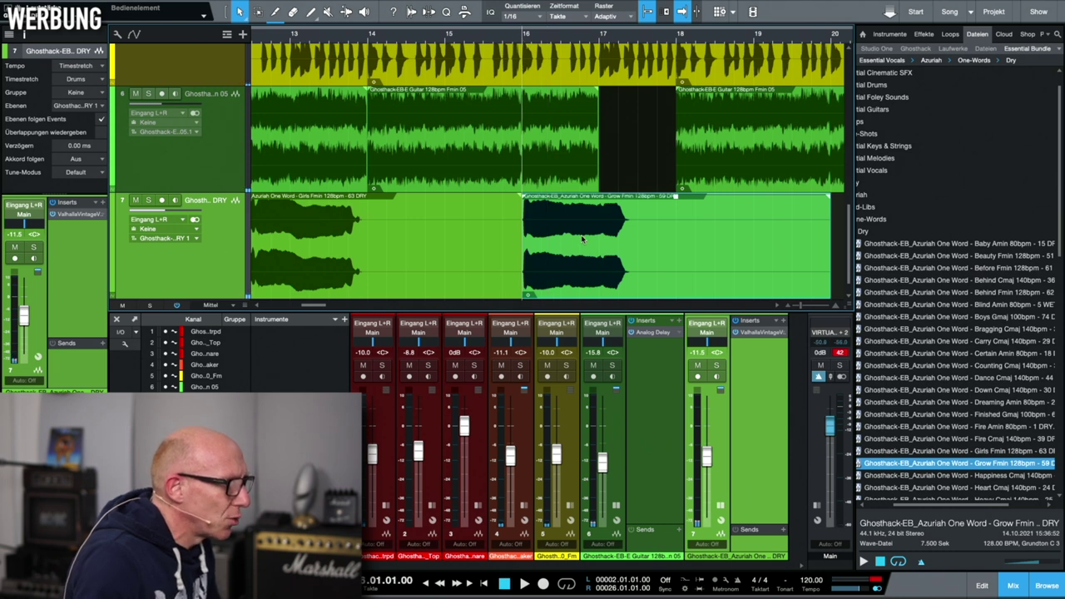
pyautogui.moveTo(580, 239); pyautogui.dragTo(580, 238)
pyautogui.hscroll(-5, 416, 248)
pyautogui.moveTo(410, 247); pyautogui.dragTo(408, 247)
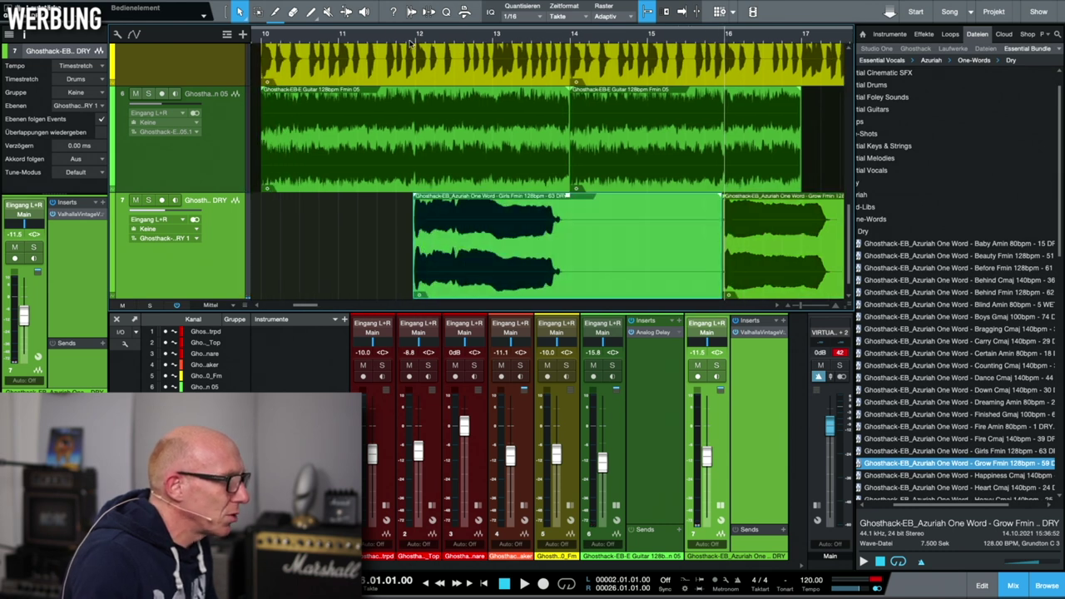
# Play from just before the Girls clip to check the timing of both vocal clips
pyautogui.click(402, 32)
pyautogui.press('space')
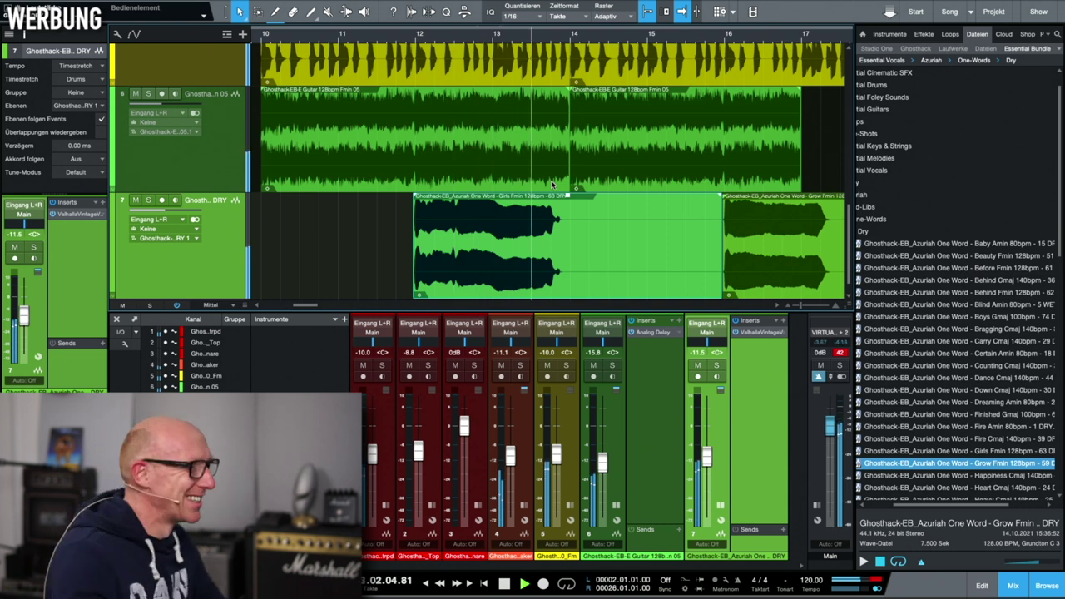
pyautogui.scroll(-4, 666, 274)
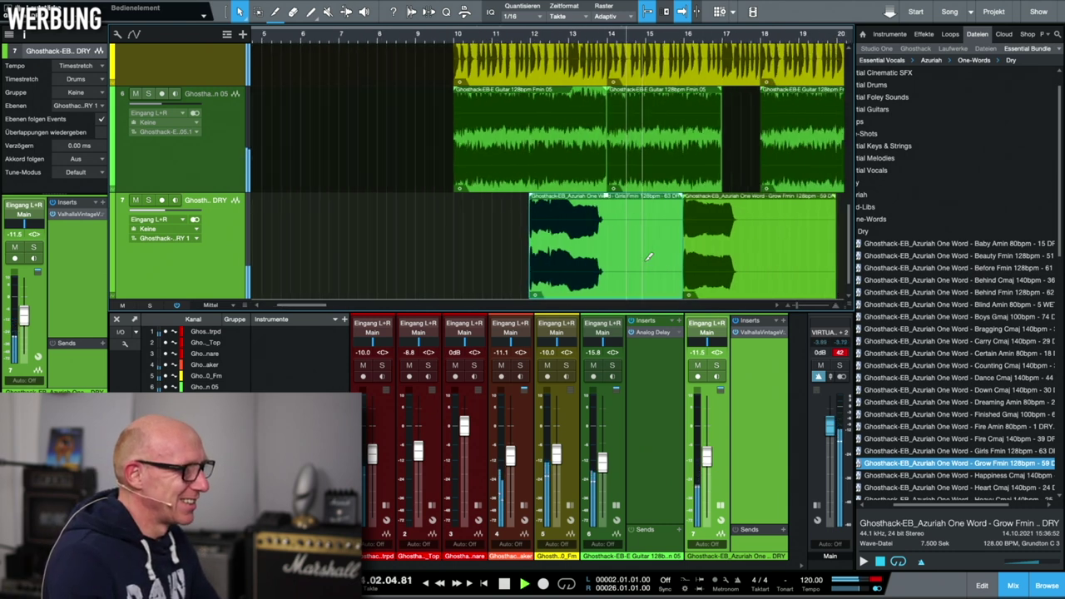